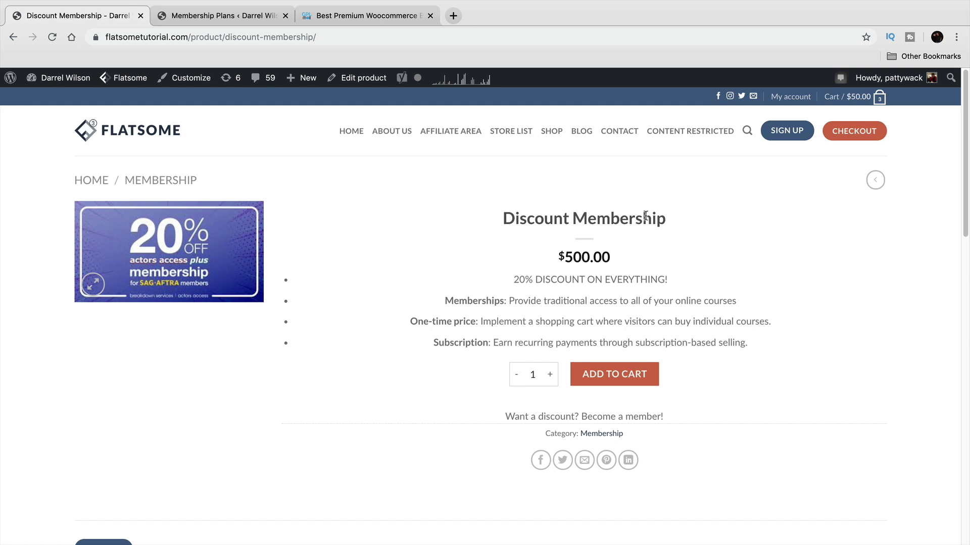
- Highlight the Discount Membership product's title and its 20% discount line
drag(671, 227, 500, 221)
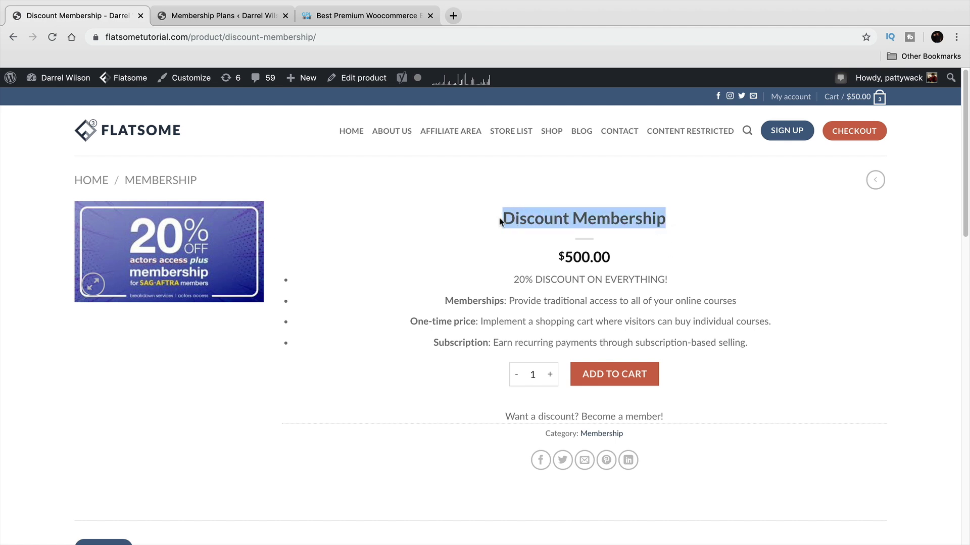
click(500, 220)
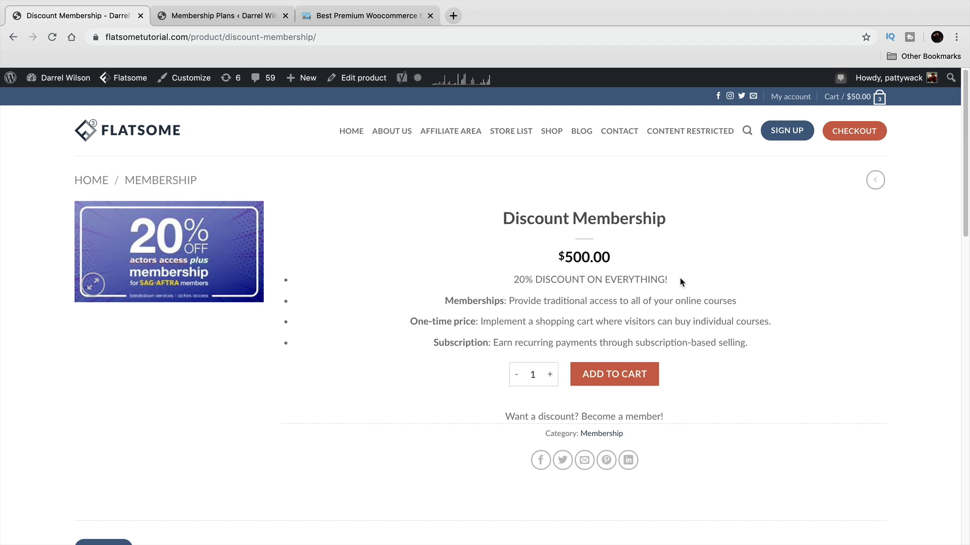
drag(680, 281, 500, 289)
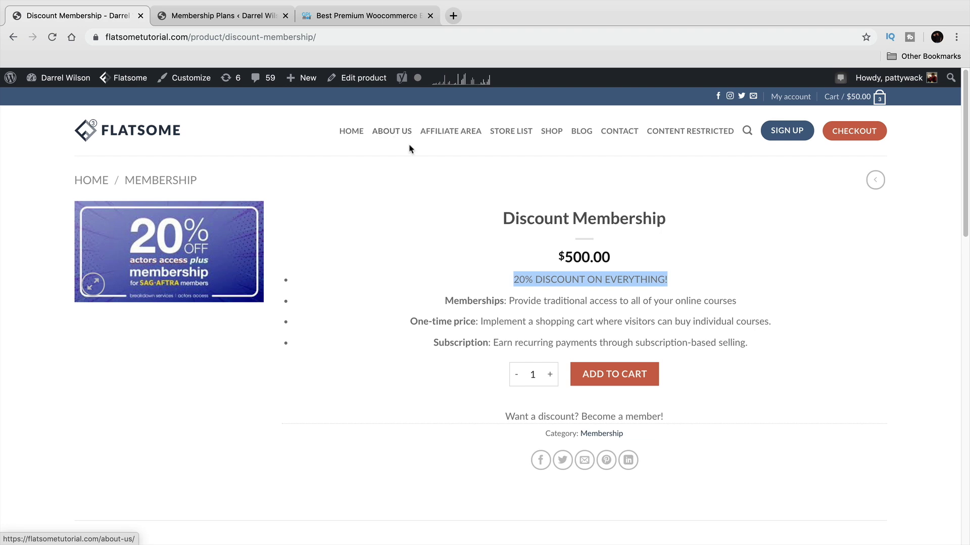
- Switch to Safari and open the store's About Us page as a logged-out visitor
key(super+Tab)
key(super+Tab)
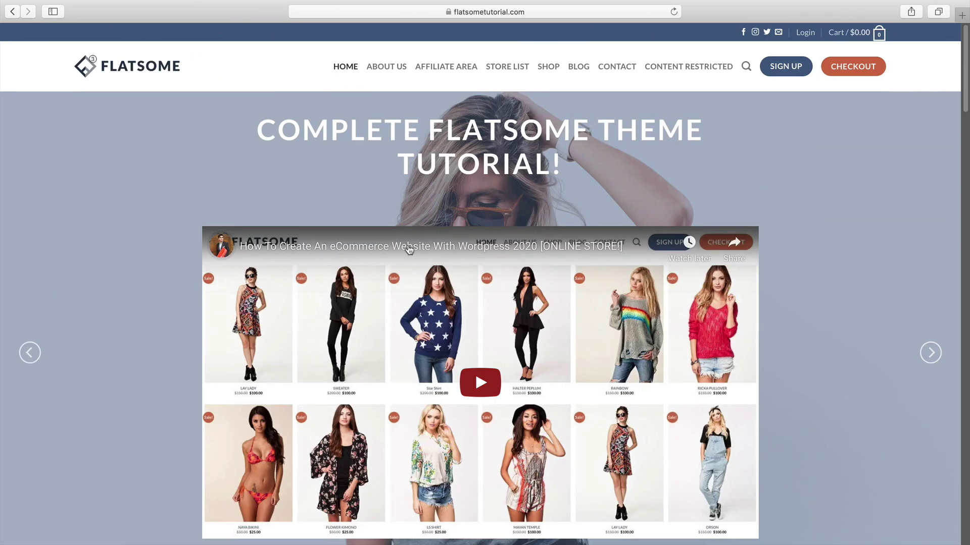
click(390, 70)
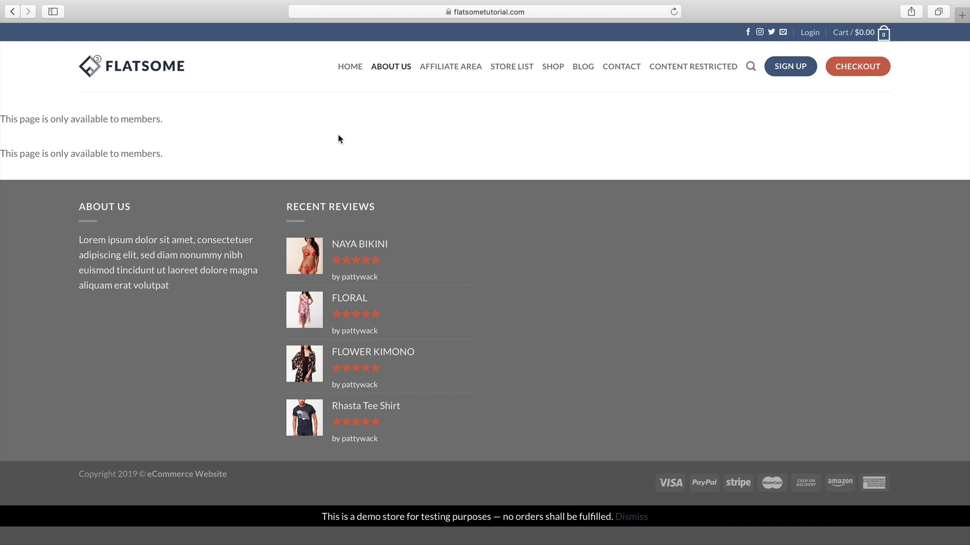
- Switch back to Chrome, check the WooCommerce Membership Plans list and return to the Discount Membership product page
key(super+Tab)
key(super+Tab)
key(super+shift+Tab)
key(super+shift+Tab)
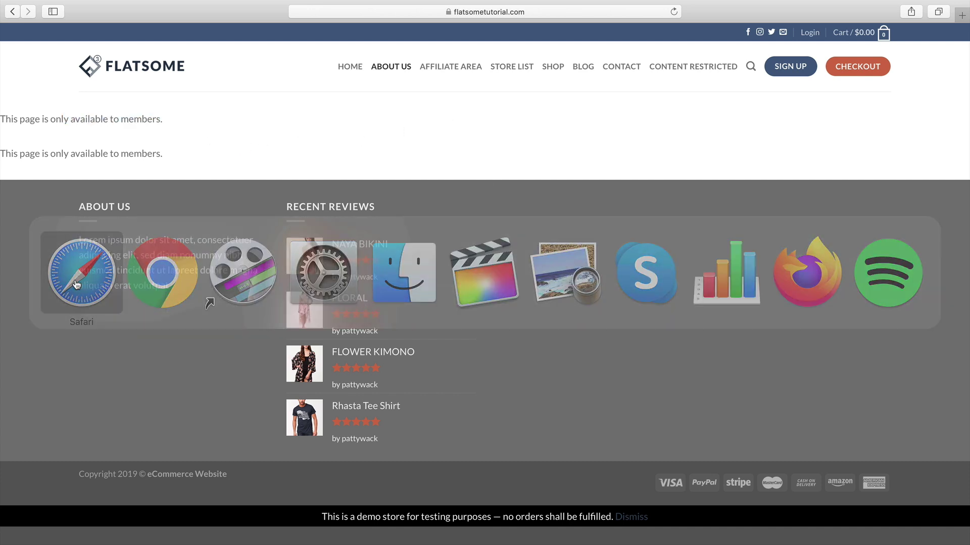
key(super+Tab)
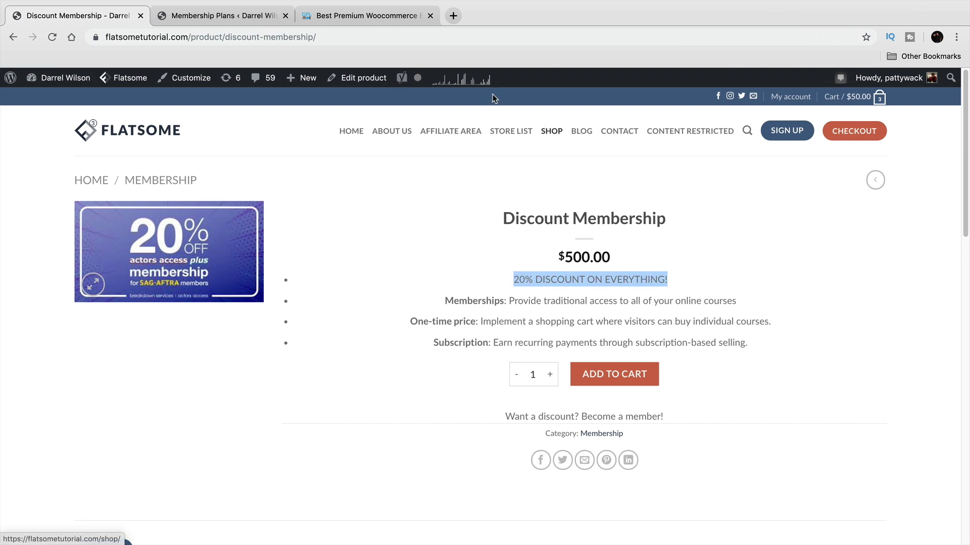
click(237, 20)
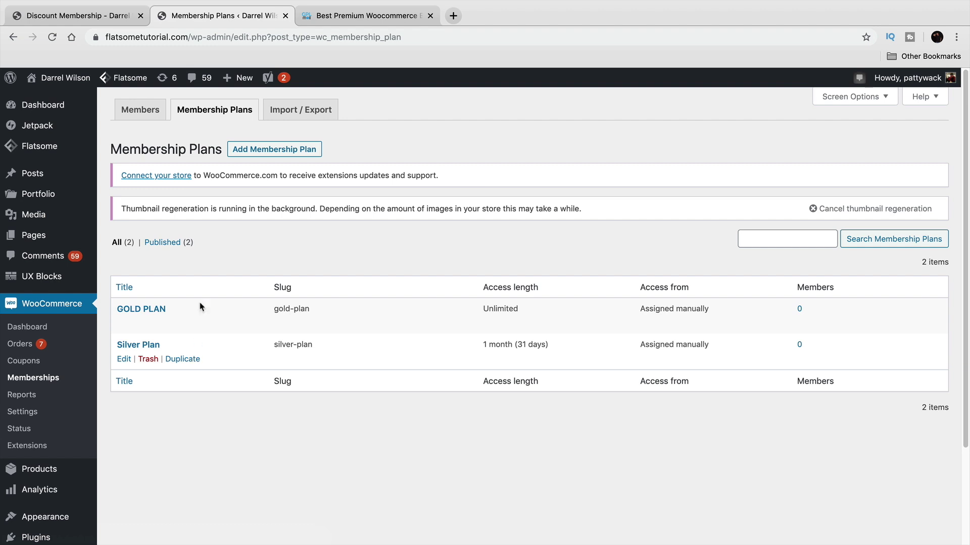
click(104, 16)
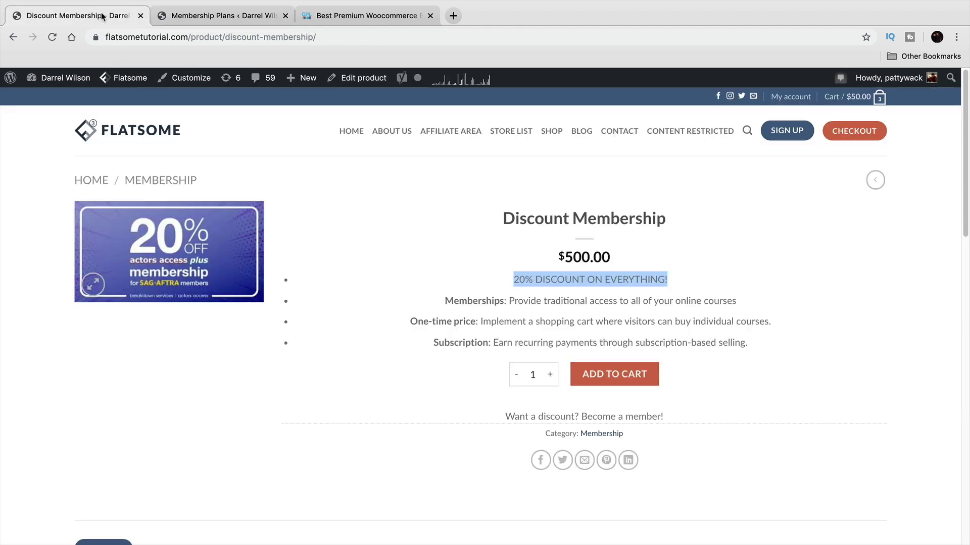
- Open the Gold Membership product from the shop's Membership category and highlight its title
click(550, 133)
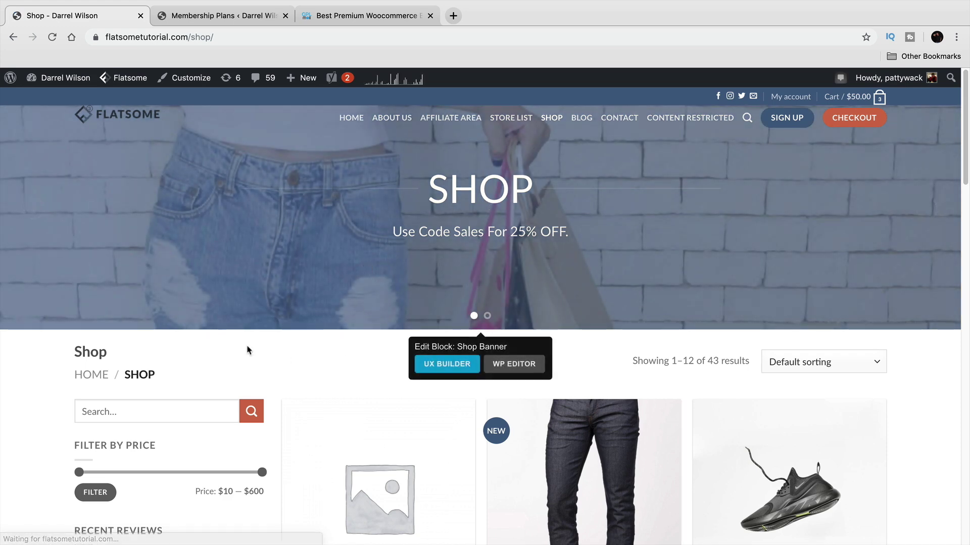
scroll(247, 350, down, 15)
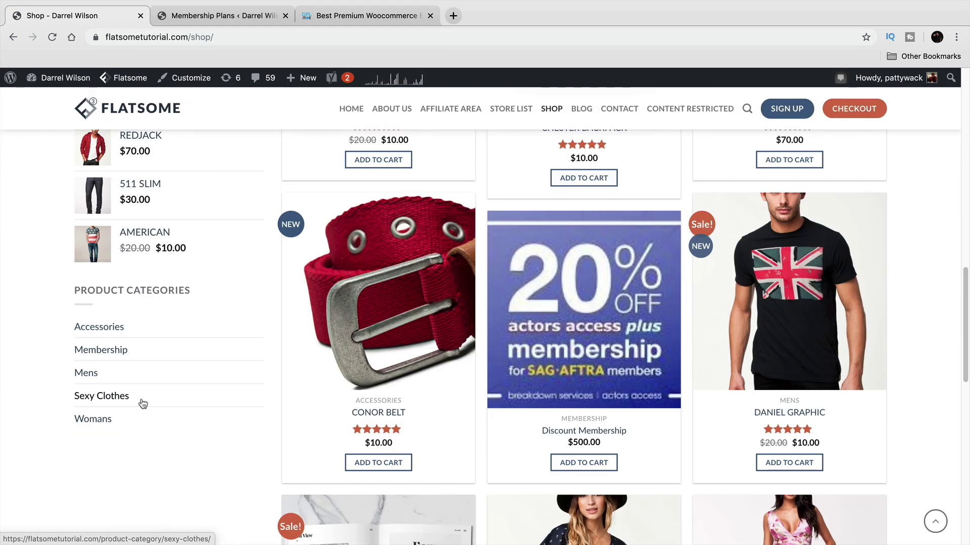
click(116, 350)
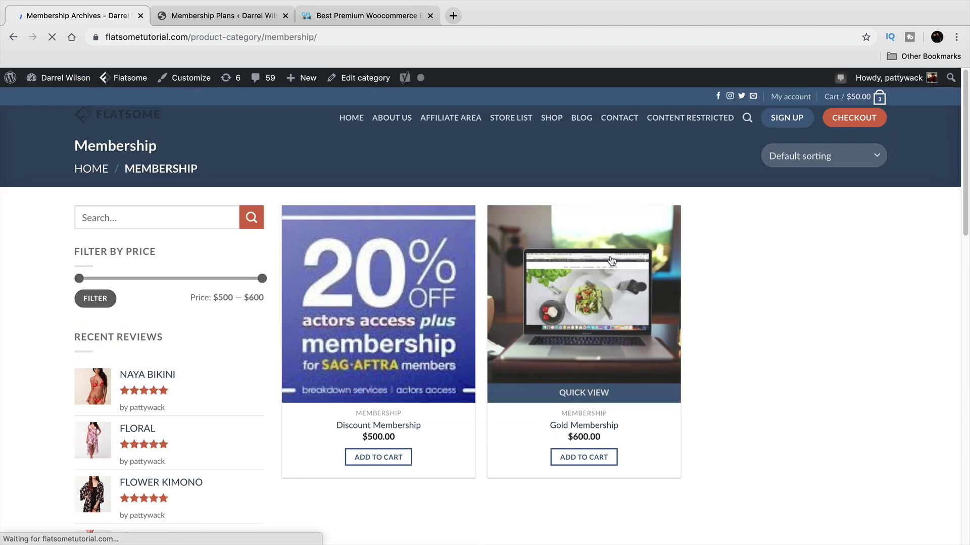
click(611, 261)
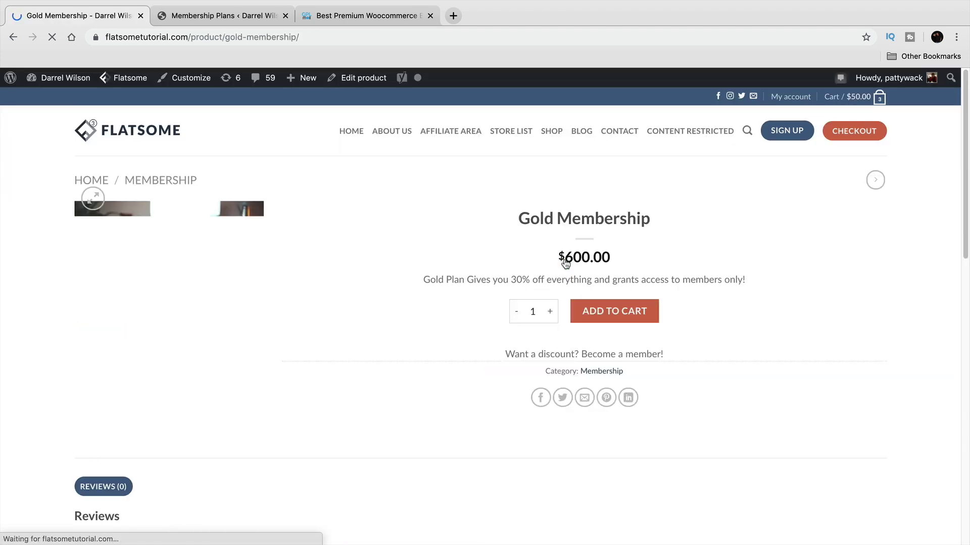
drag(505, 217, 671, 219)
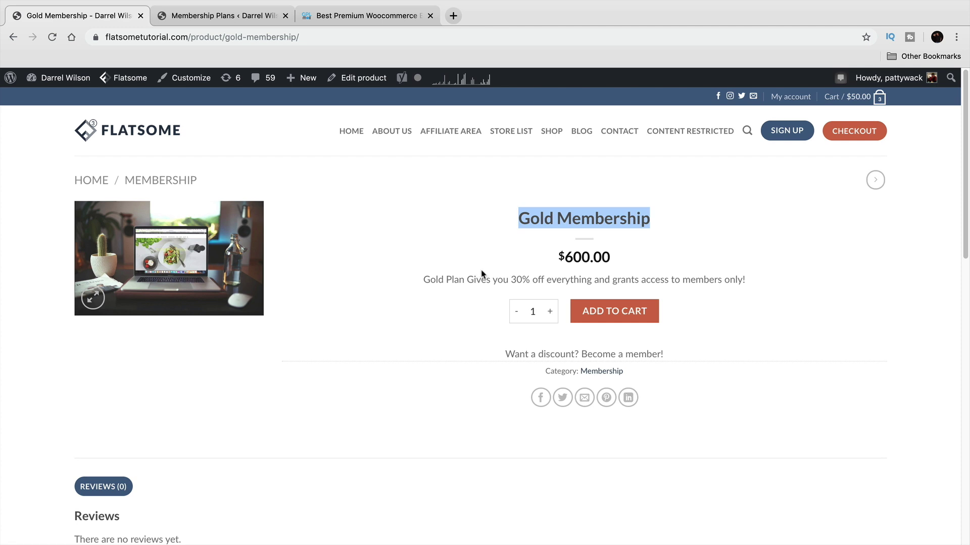
- Switch to Safari, open Gold Membership from the shop's recently viewed products and highlight its purchase restriction notice
key(super+Tab)
click(160, 267)
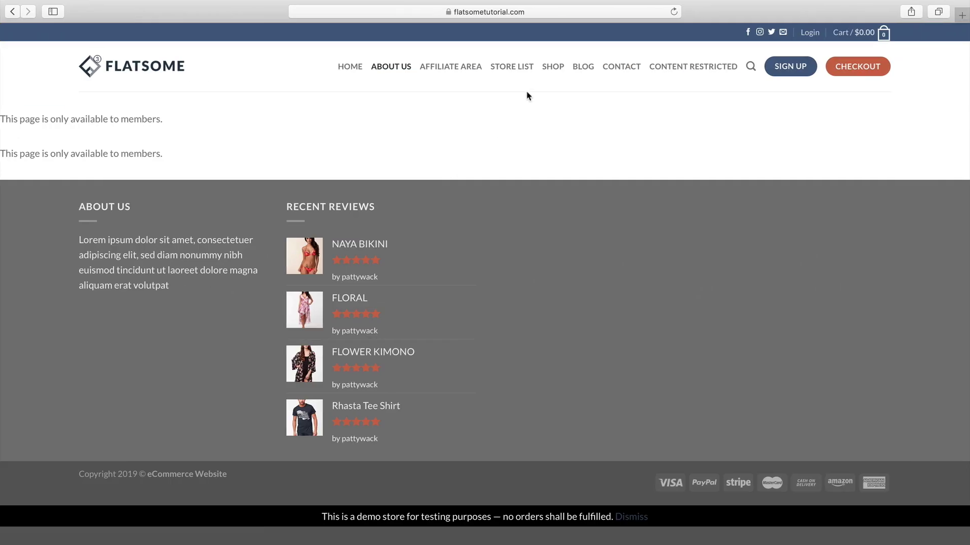
click(552, 67)
scroll(230, 425, down, 10)
scroll(230, 425, down, 5)
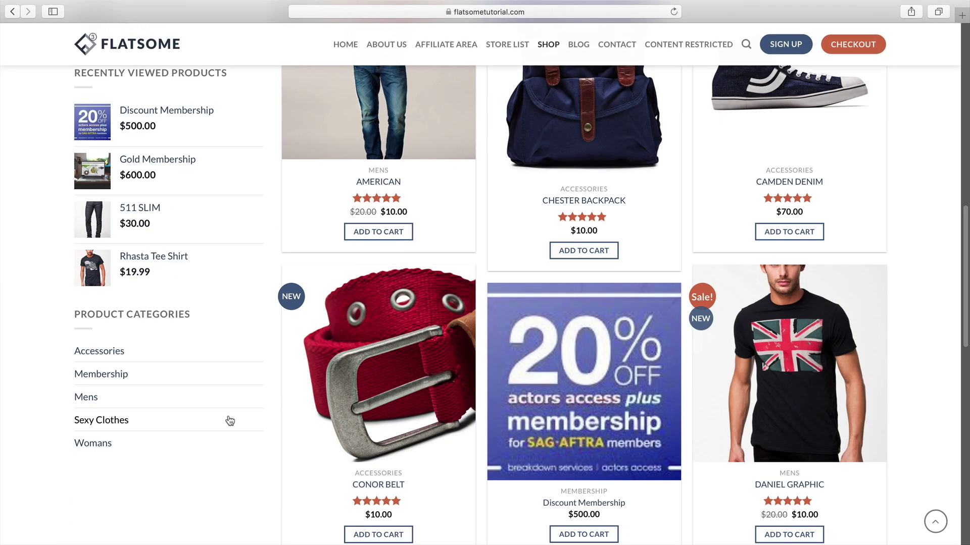
click(159, 161)
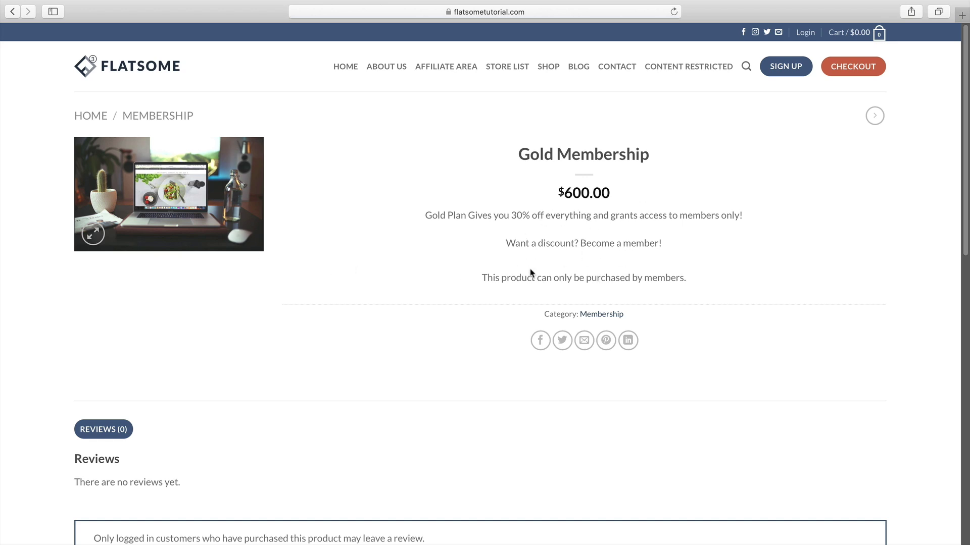
drag(699, 282, 478, 279)
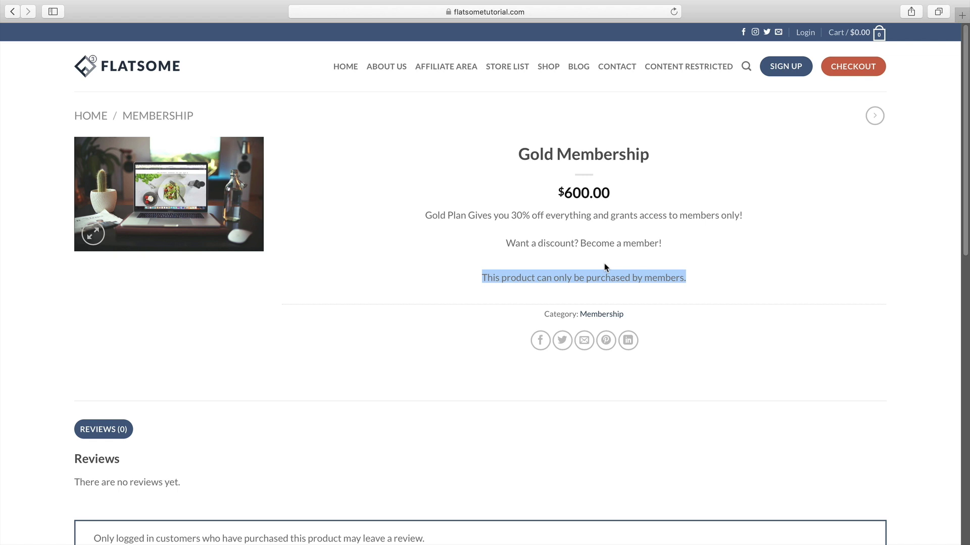
- Return to the shop, browse the first page of products and go to page 2
click(548, 68)
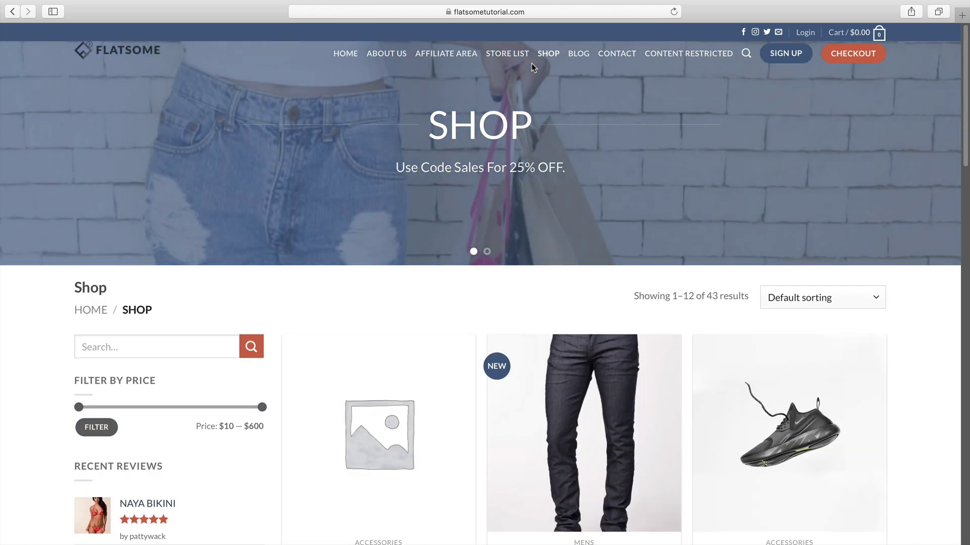
scroll(423, 287, down, 5)
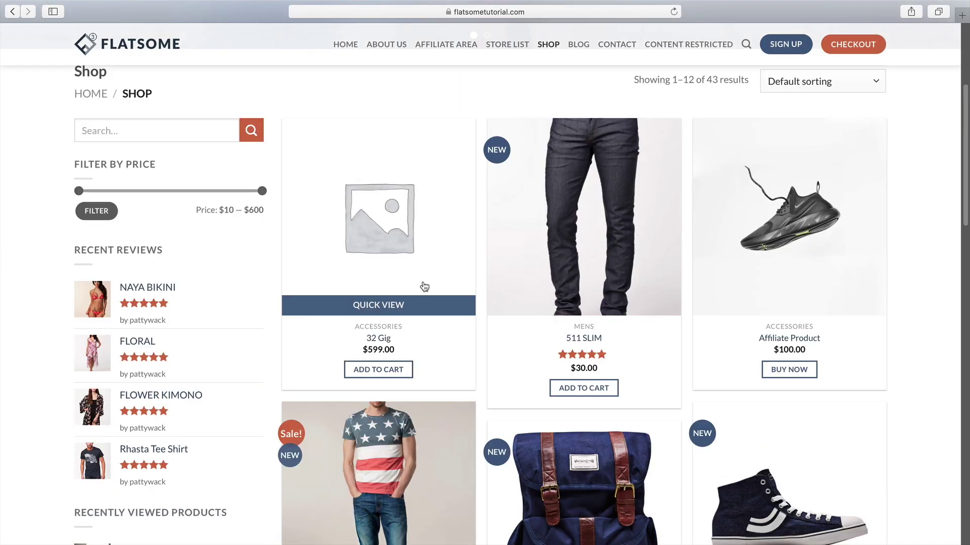
scroll(543, 258, down, 7)
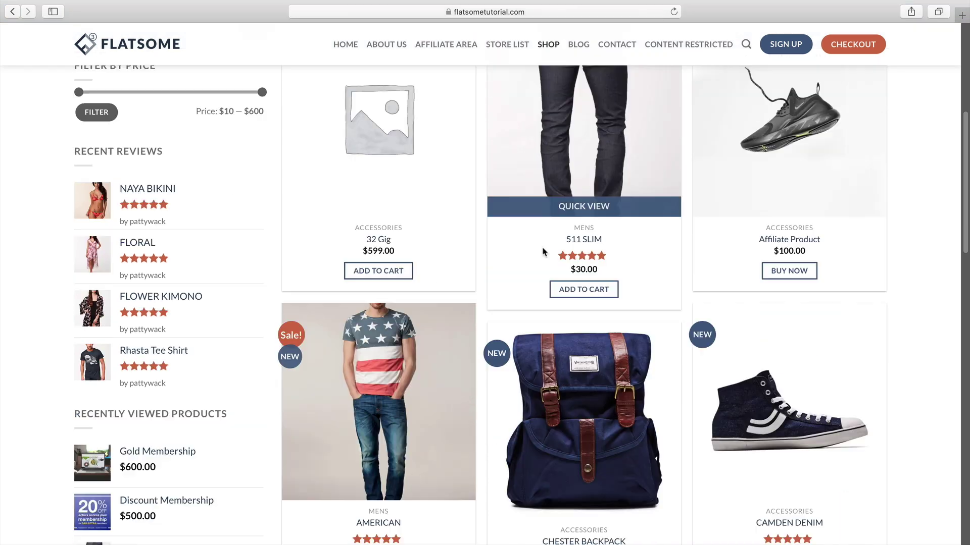
scroll(540, 270, down, 11)
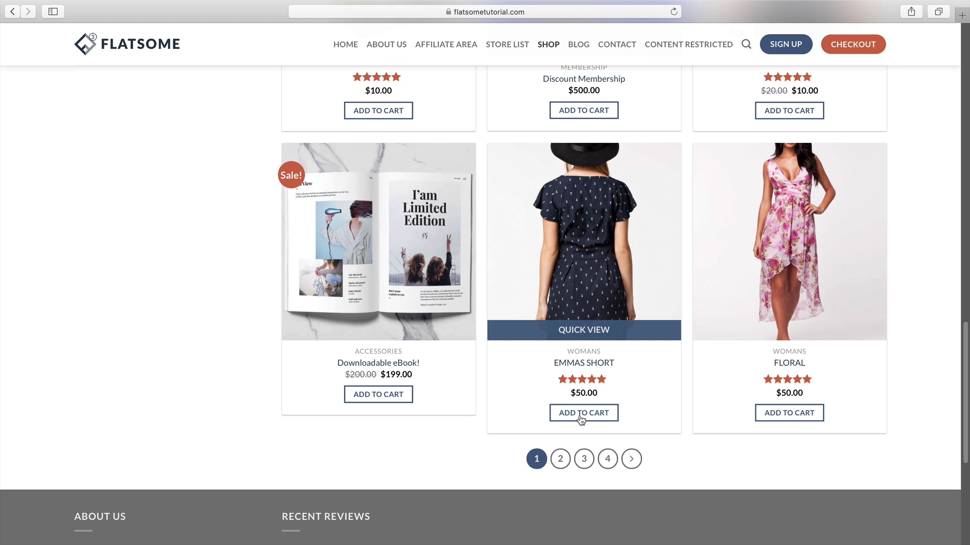
click(559, 459)
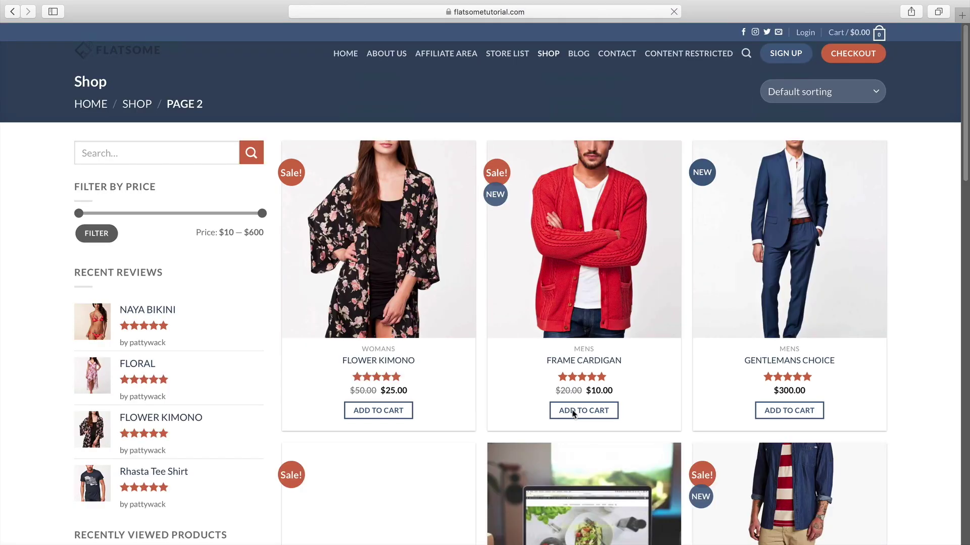
- Browse the second page of shop products and open the JEANS JACKET product
scroll(580, 407, down, 5)
scroll(593, 397, down, 10)
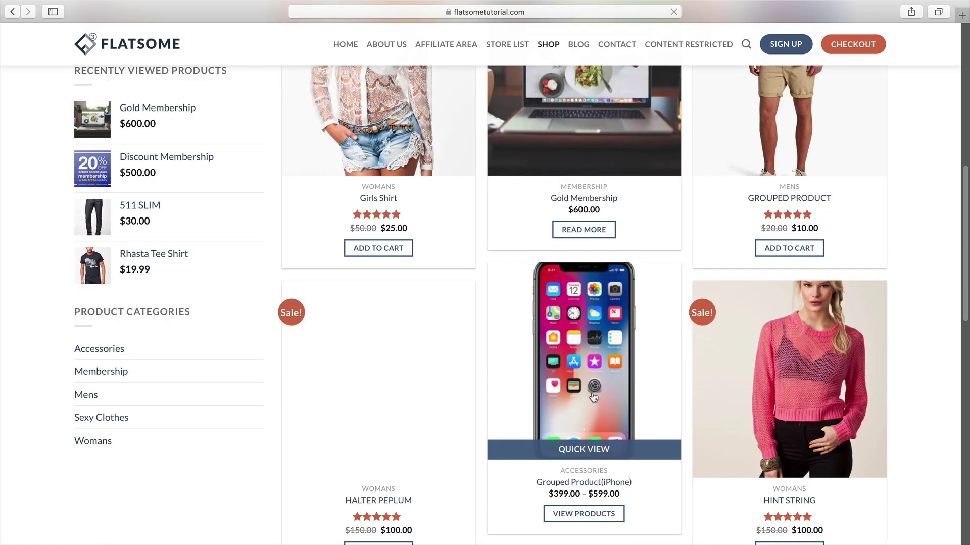
scroll(593, 398, down, 4)
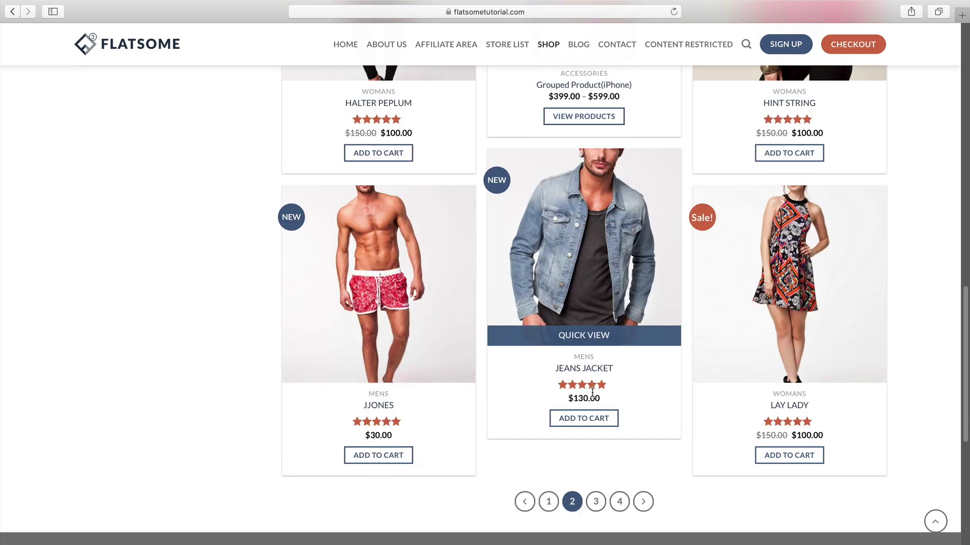
click(818, 277)
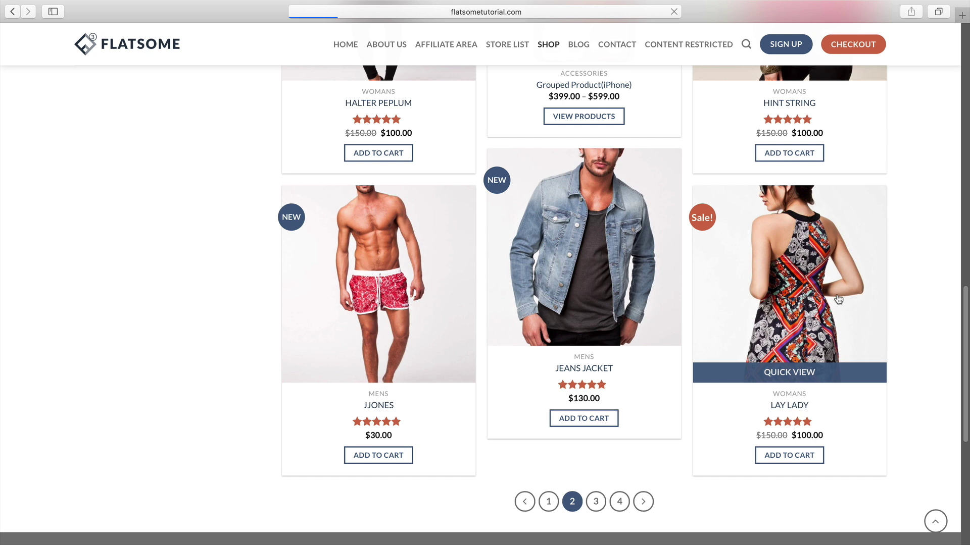
scroll(838, 300, down, 2)
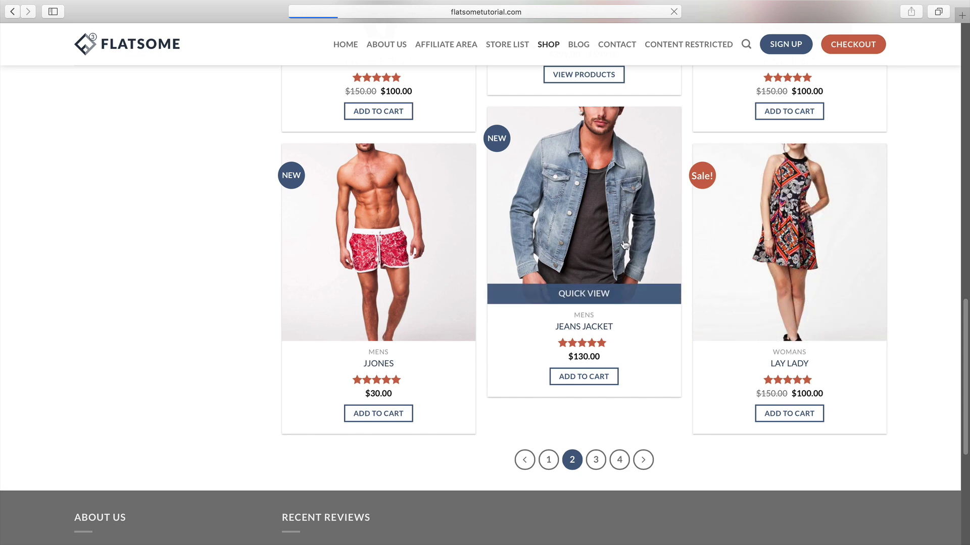
scroll(624, 245, up, 10)
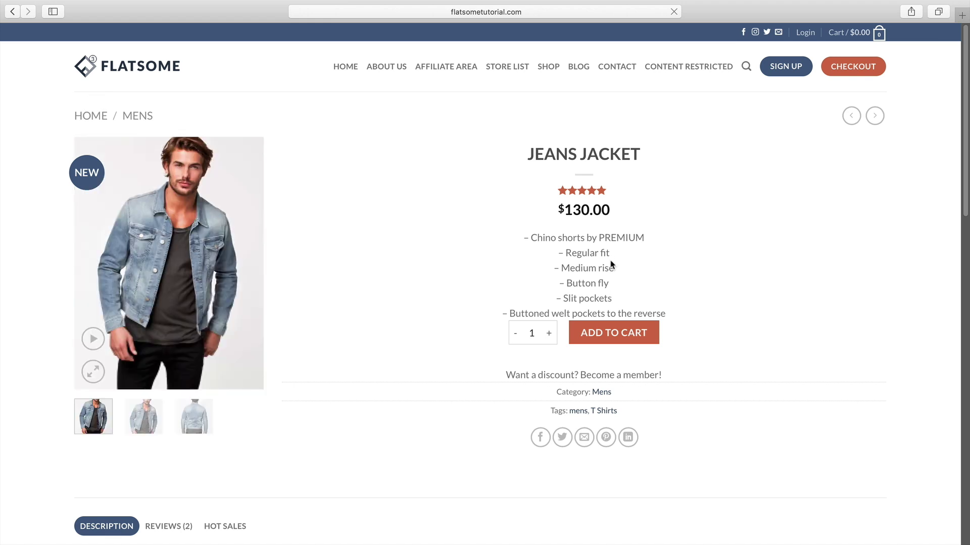
- Switch to Chrome and bring up the WooCommerce Membership Plans list
key(super+Tab)
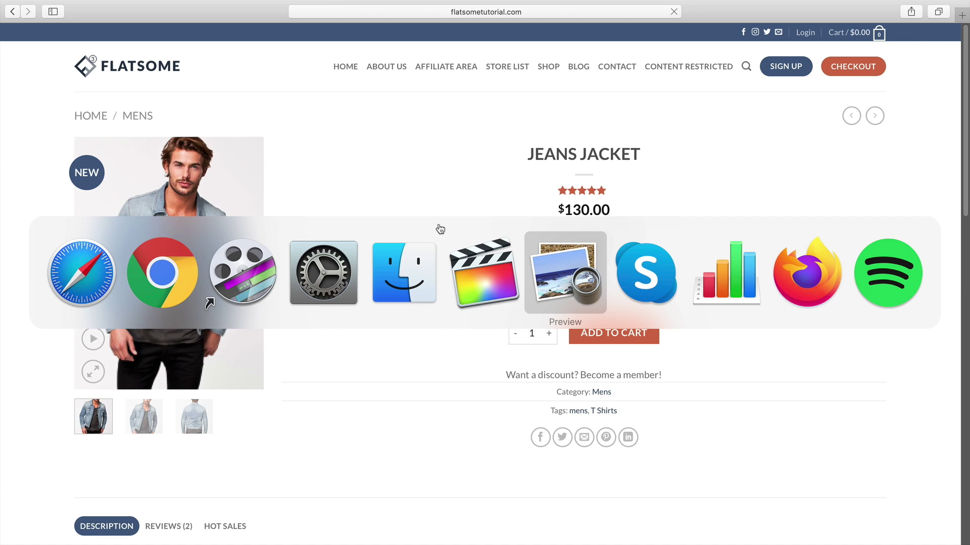
click(138, 279)
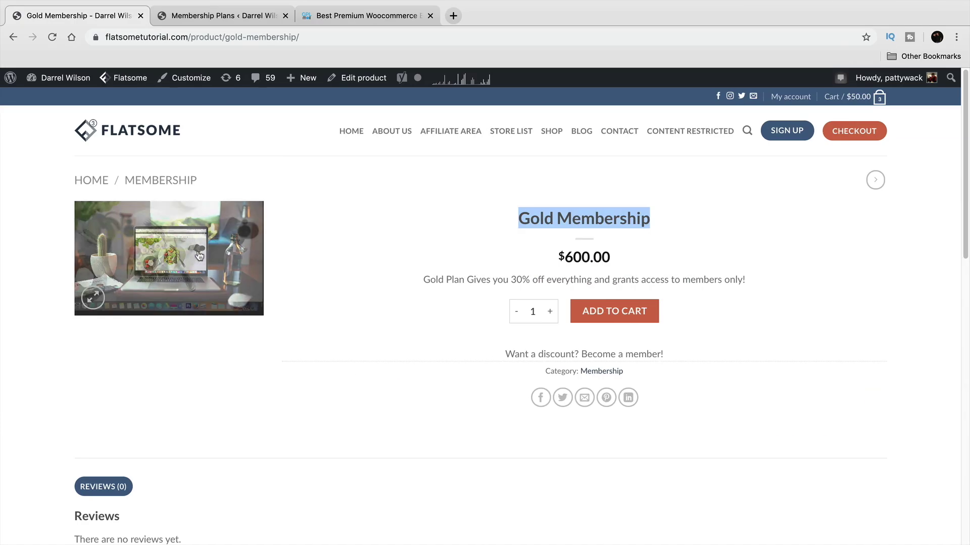
click(222, 19)
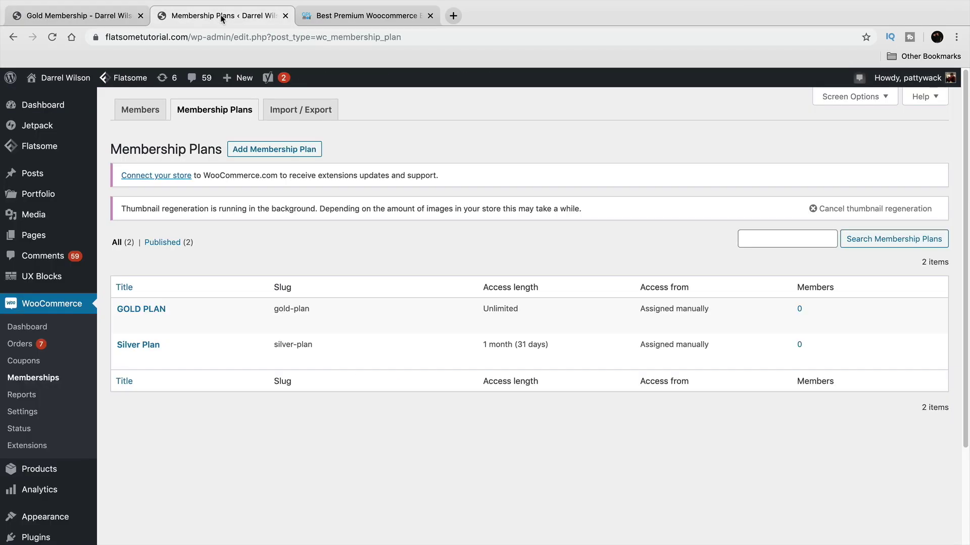
- Search the GPLmall site for "membership" and locate the WooCommerce Memberships plugin
click(316, 21)
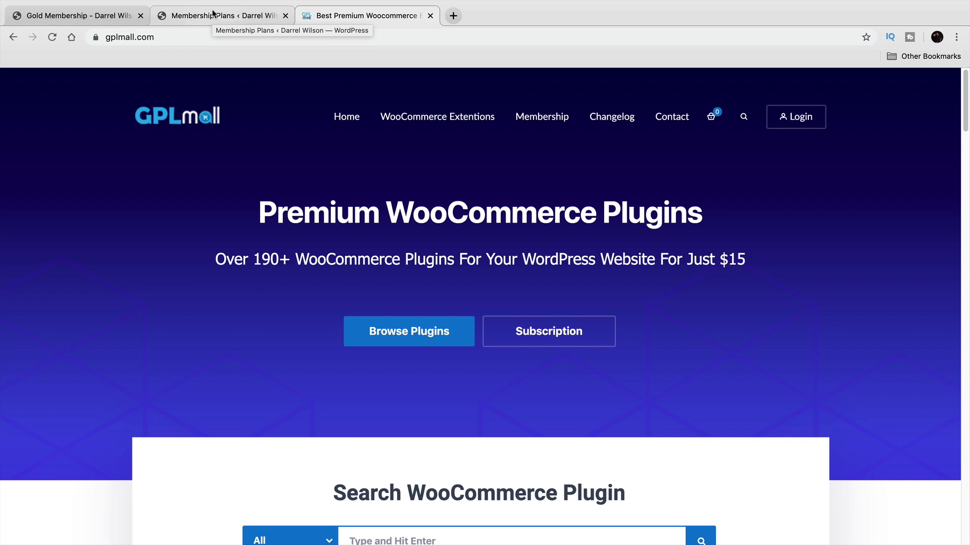
click(745, 117)
click(766, 170)
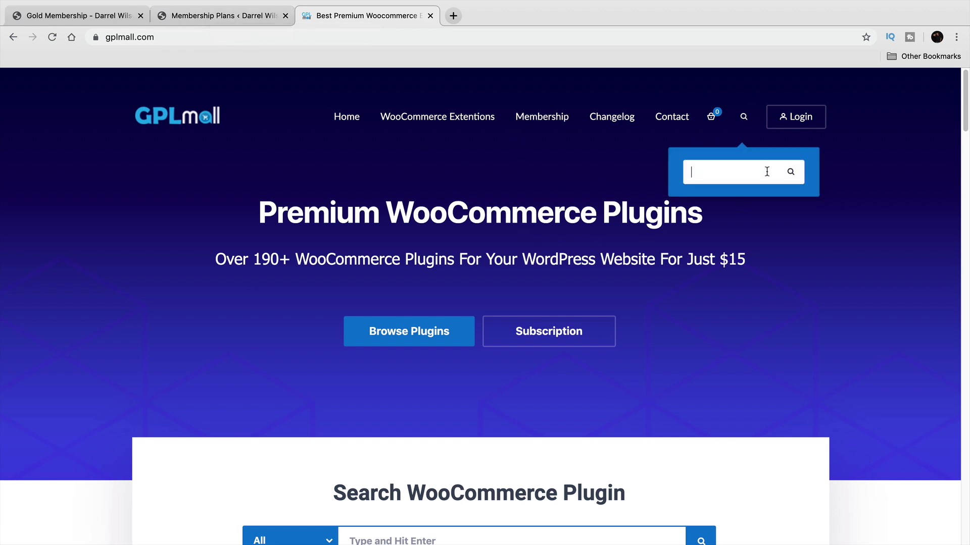
text(membership)
key(Return)
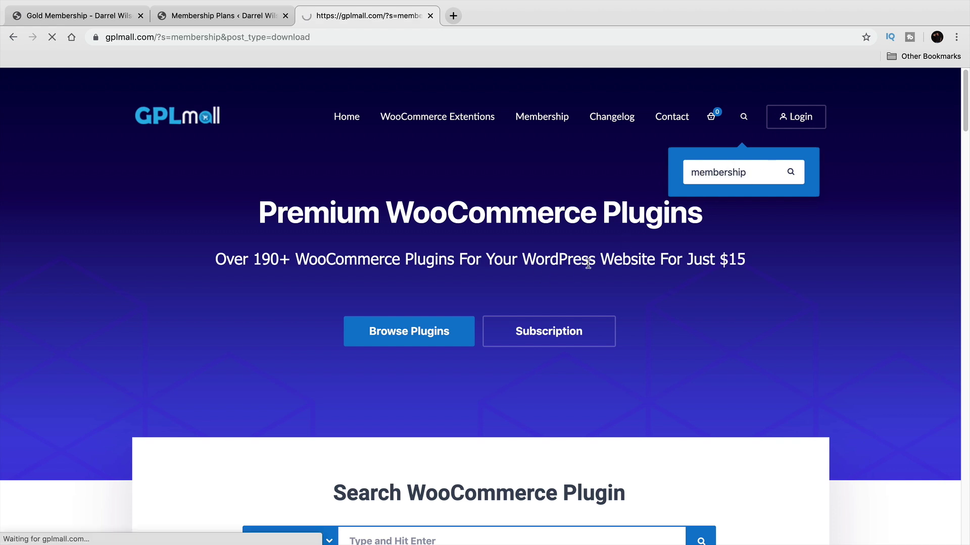
scroll(218, 364, down, 2)
scroll(222, 333, down, 1)
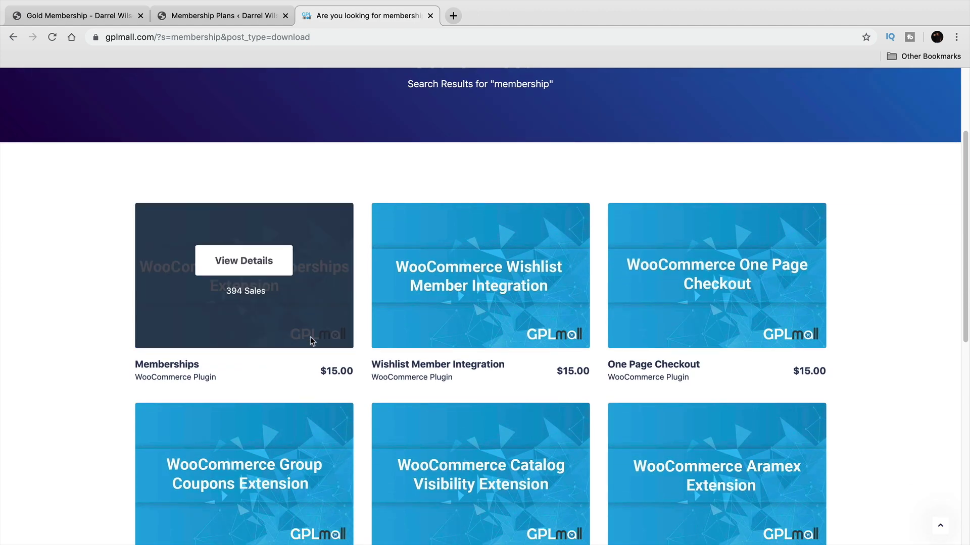
- Return to the WordPress admin and open the Members list of WooCommerce Memberships
click(244, 21)
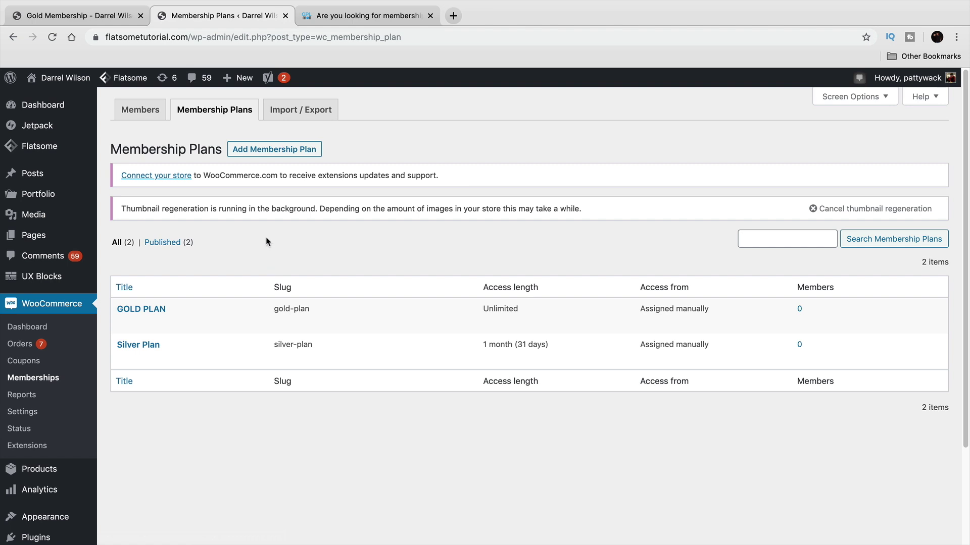
click(44, 331)
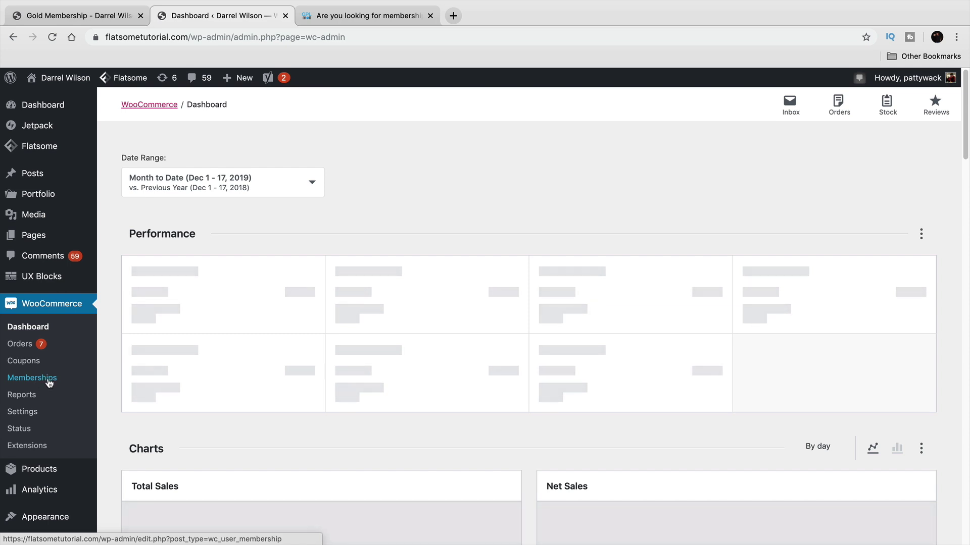
click(50, 382)
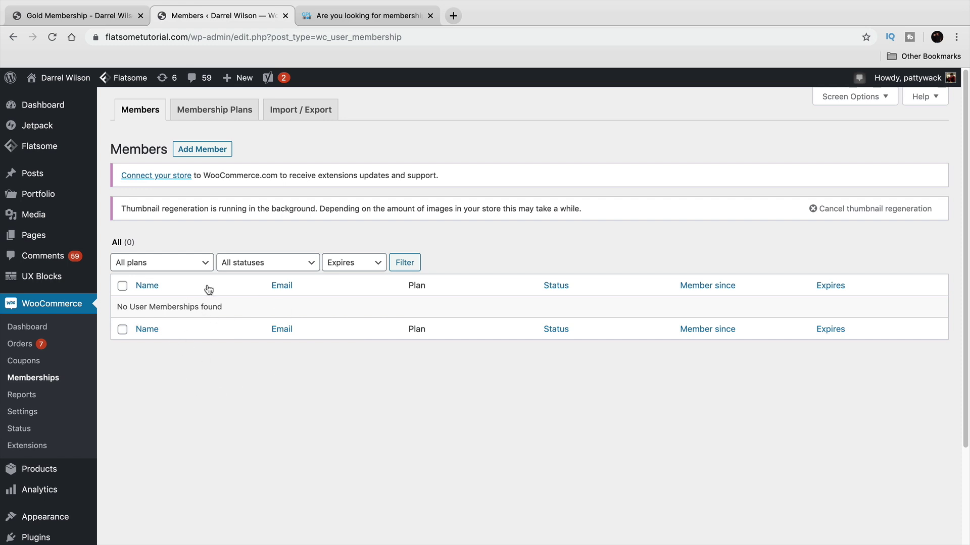
- Open the Memberships import and export page and review the options for exporting members to CSV
click(289, 107)
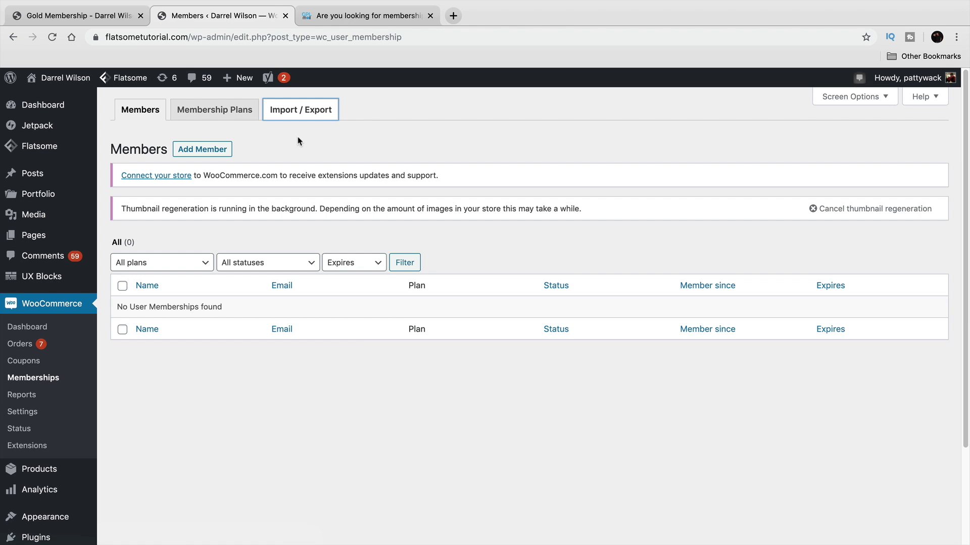
click(292, 108)
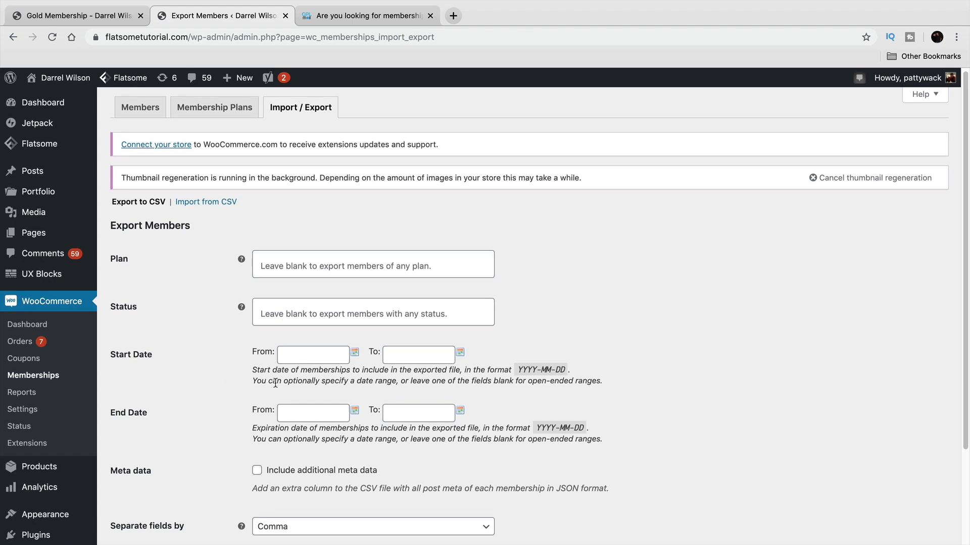
scroll(242, 392, down, 3)
scroll(296, 411, up, 3)
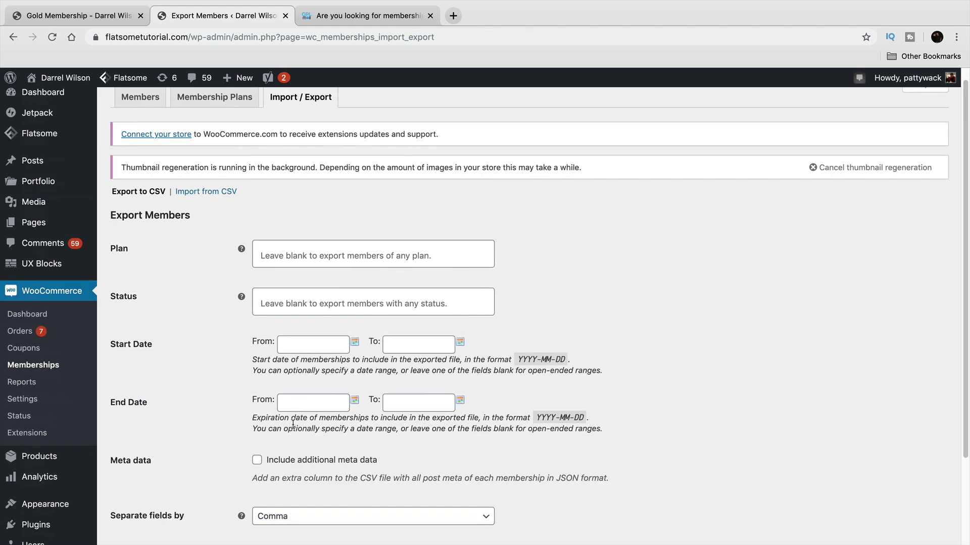
scroll(295, 419, up, 1)
- Open the Silver Plan for editing from the membership plans and review its options for granting access
click(232, 115)
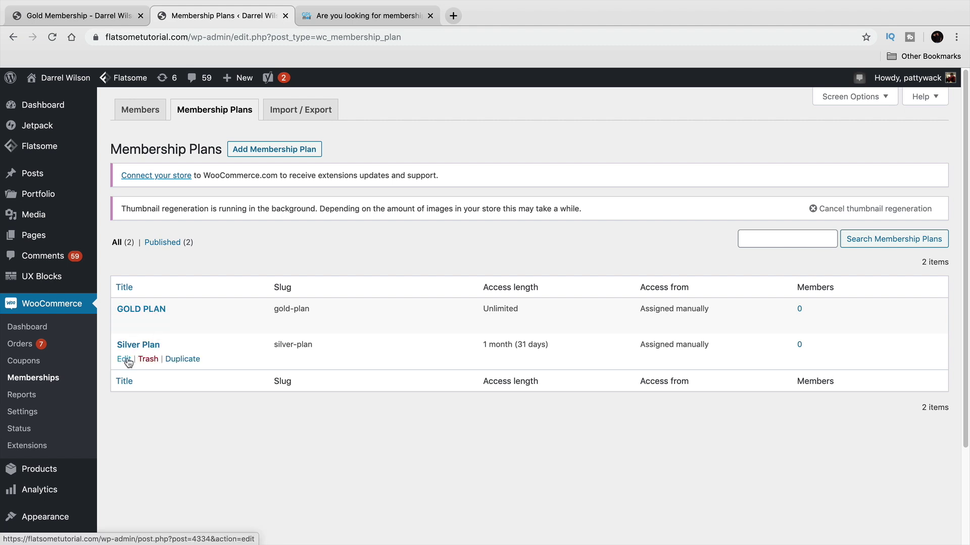
click(126, 360)
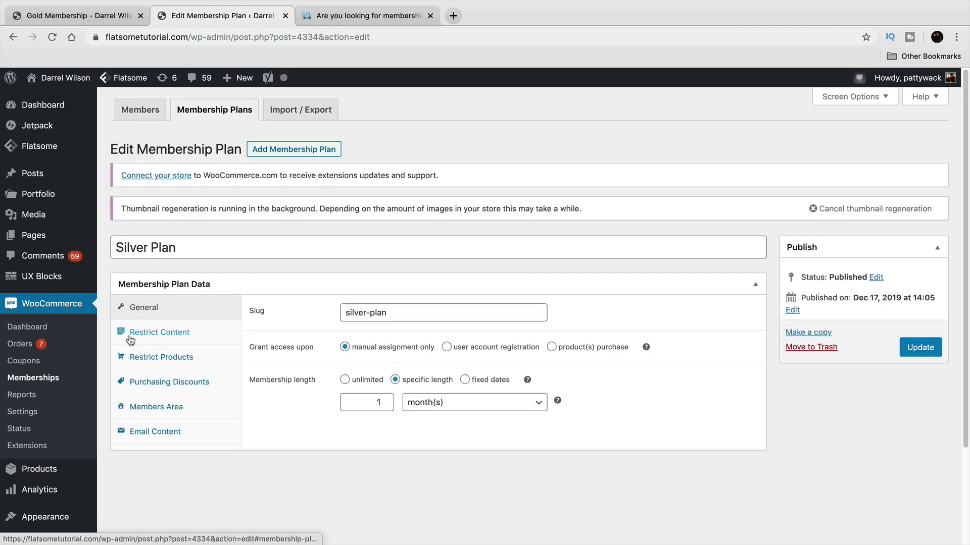
scroll(219, 378, down, 3)
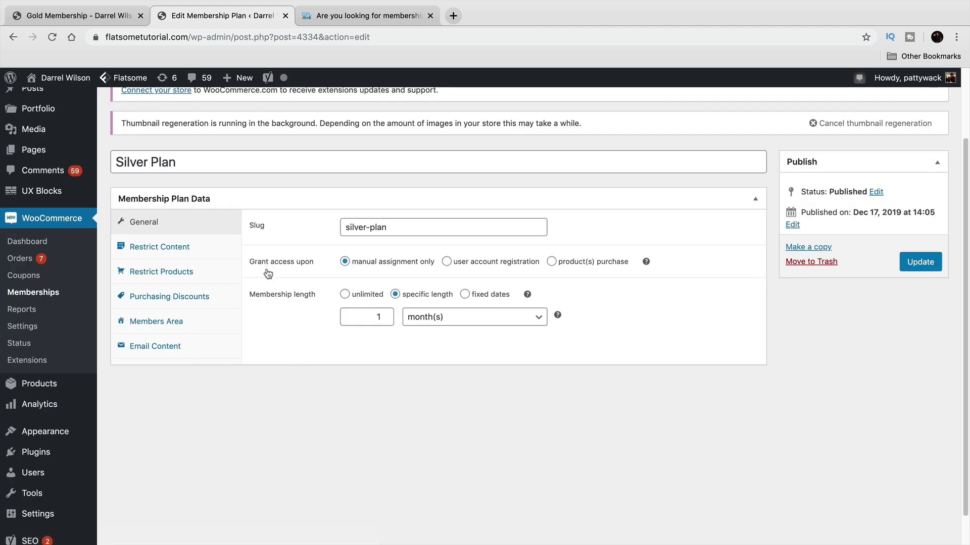
drag(251, 267, 309, 263)
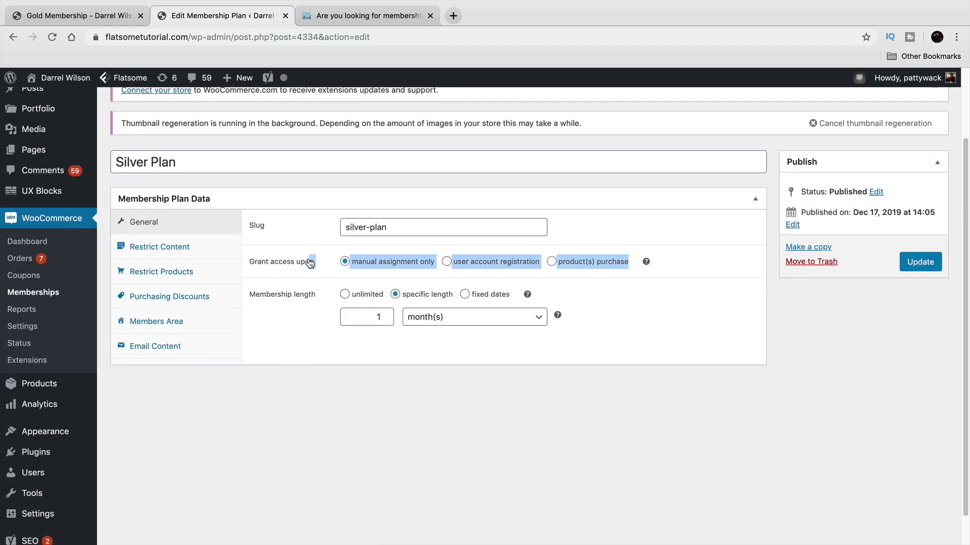
click(561, 353)
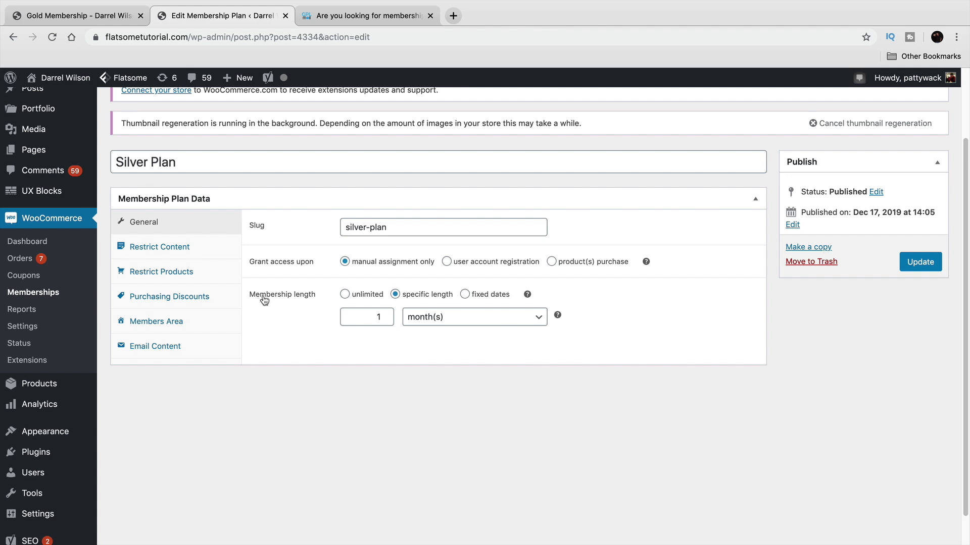
- Switch the Silver Plan's membership length to unlimited and back to specific length
drag(257, 296, 346, 303)
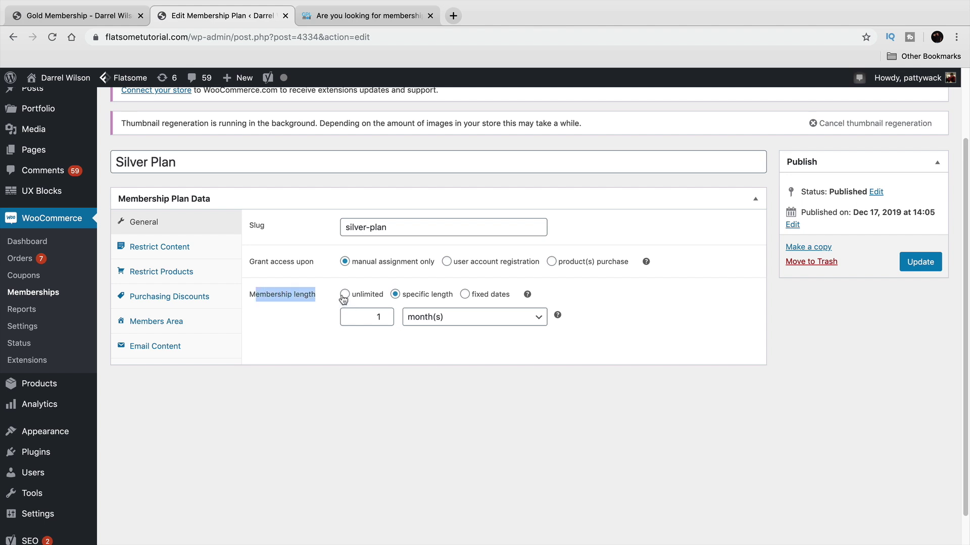
click(344, 295)
click(395, 296)
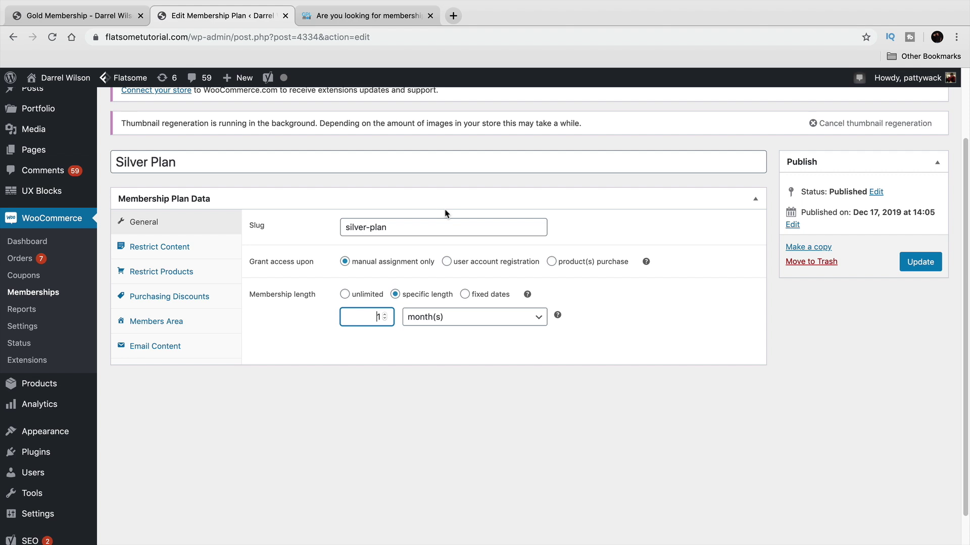
- Glance at the GPLmall search results, and return to compare the Silver Plan's slug with the page address
click(364, 16)
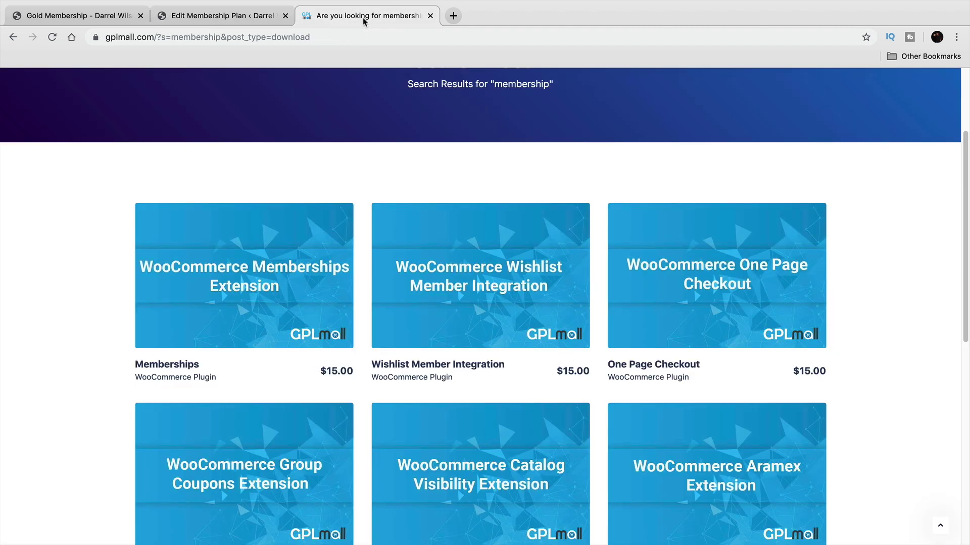
click(211, 16)
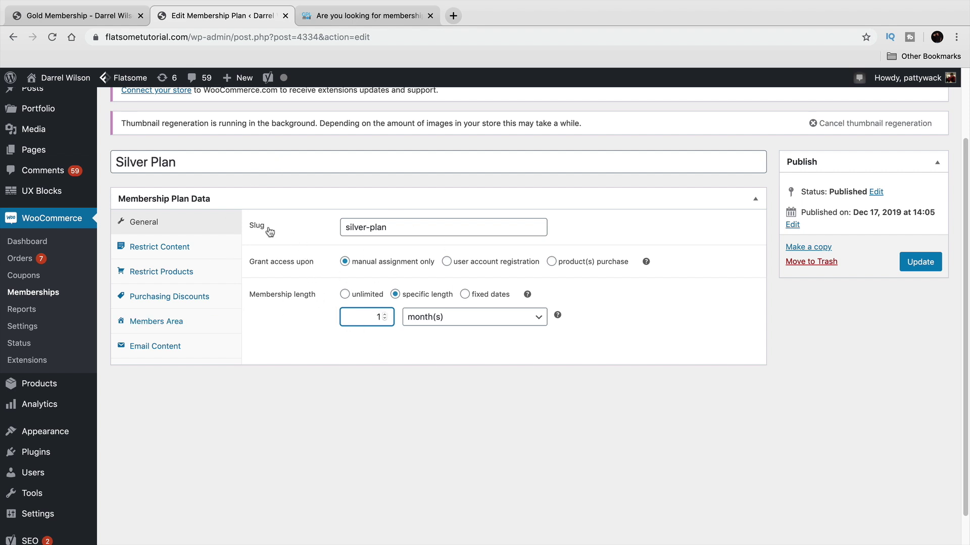
drag(421, 228, 349, 226)
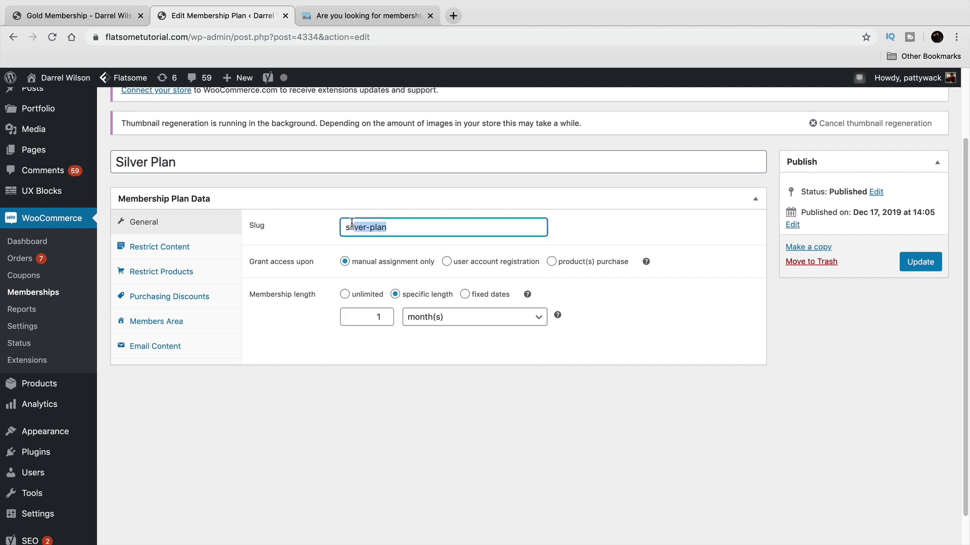
click(266, 41)
drag(298, 37, 399, 36)
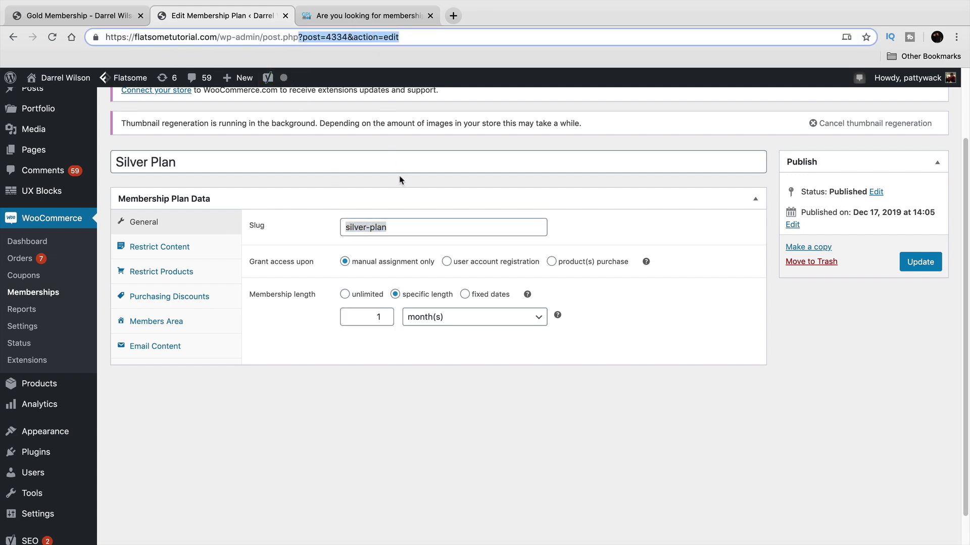
- Review the Silver Plan's content restriction rule for the About Us page, including its content types and access timing
click(175, 251)
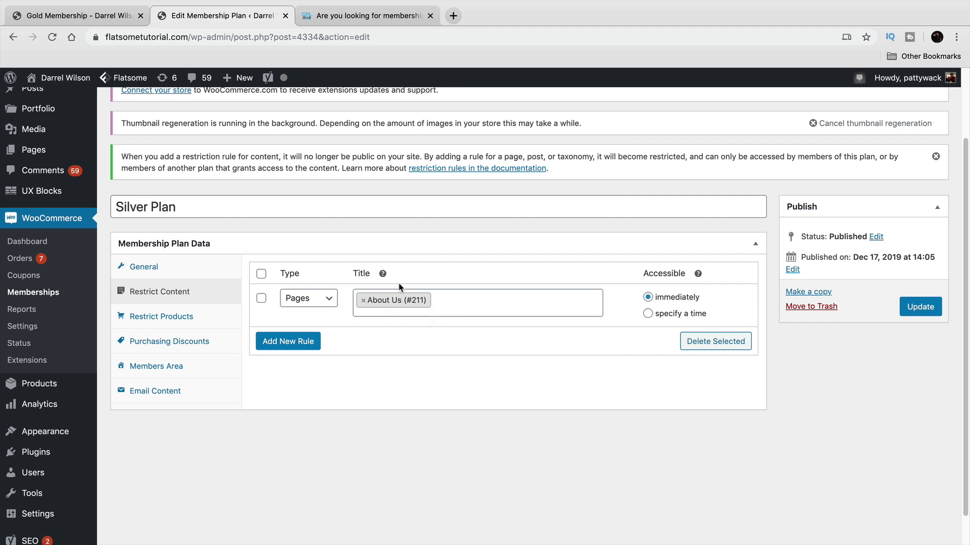
mouse_move(384, 275)
click(330, 308)
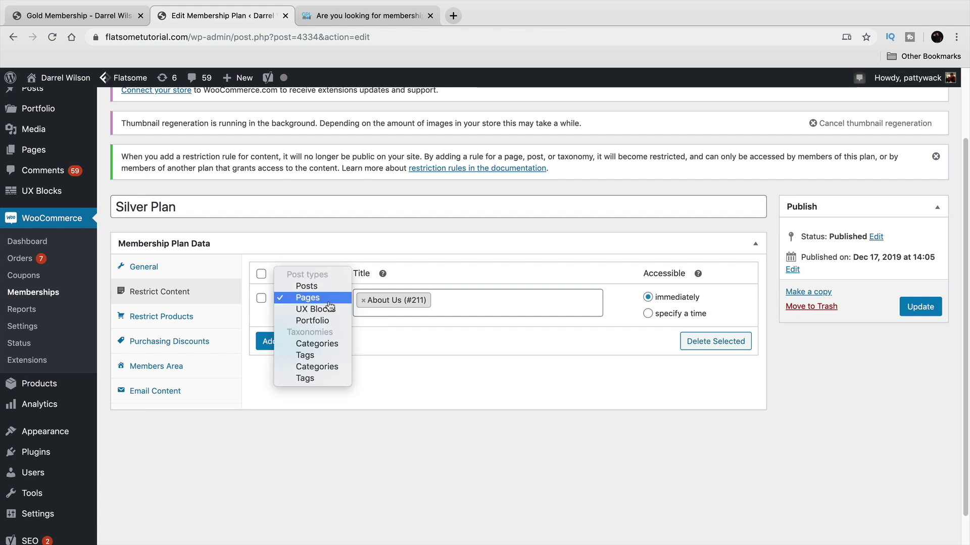
click(308, 298)
click(500, 308)
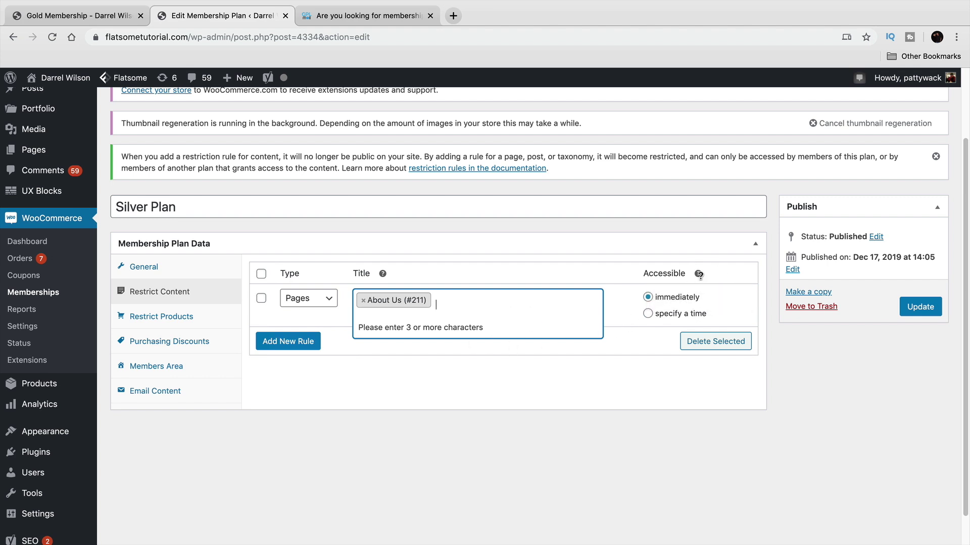
mouse_move(698, 272)
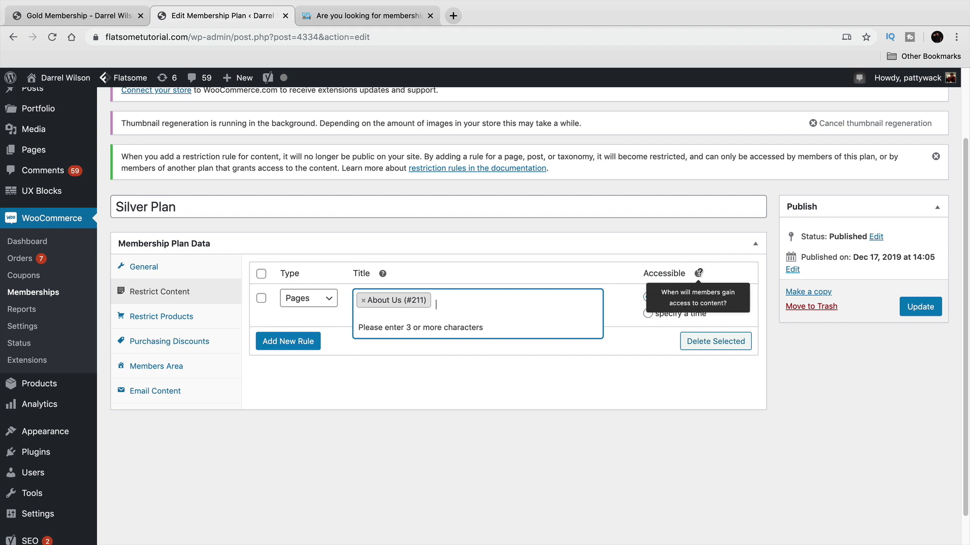
click(705, 247)
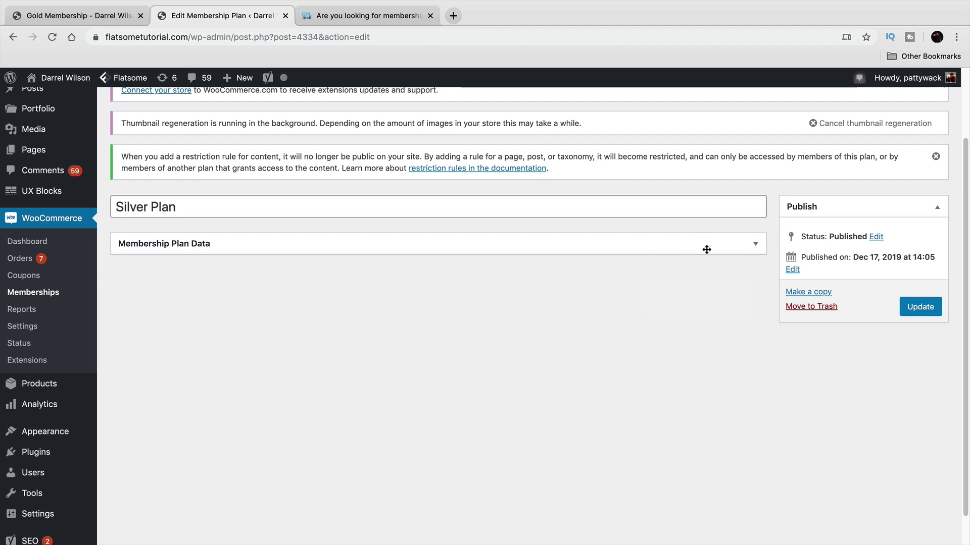
click(723, 245)
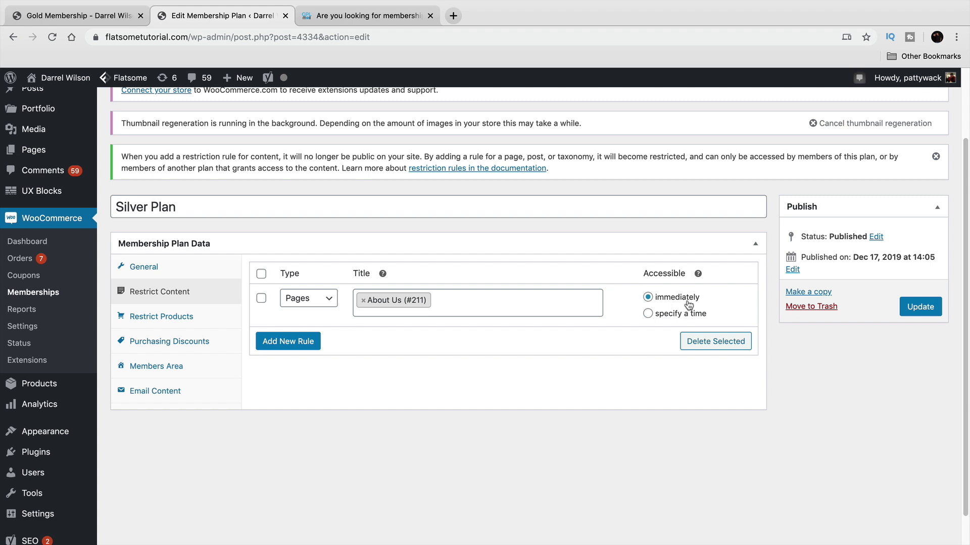
- Add a product restriction rule to the Silver Plan for Rhasta Tee Shirt - Medium, Blue (#411)
click(170, 317)
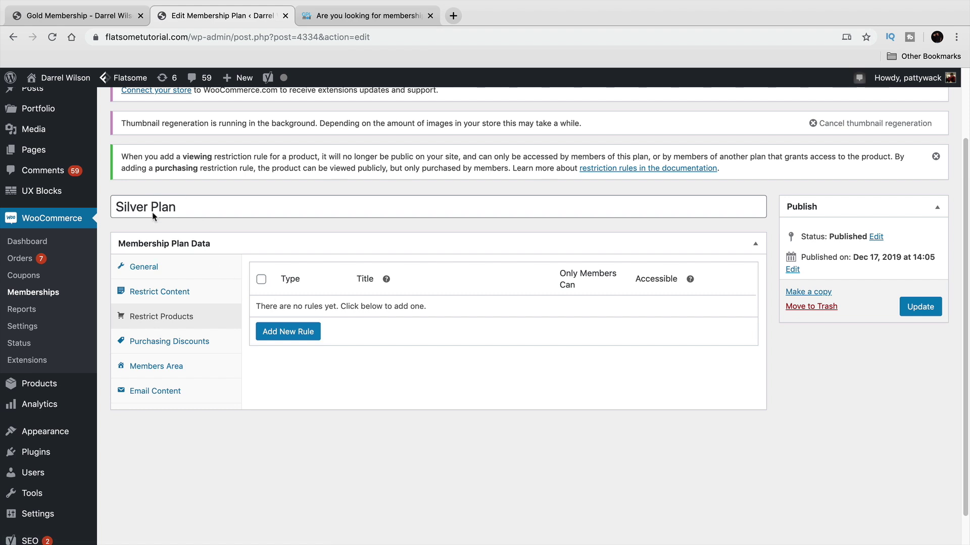
click(277, 335)
click(428, 324)
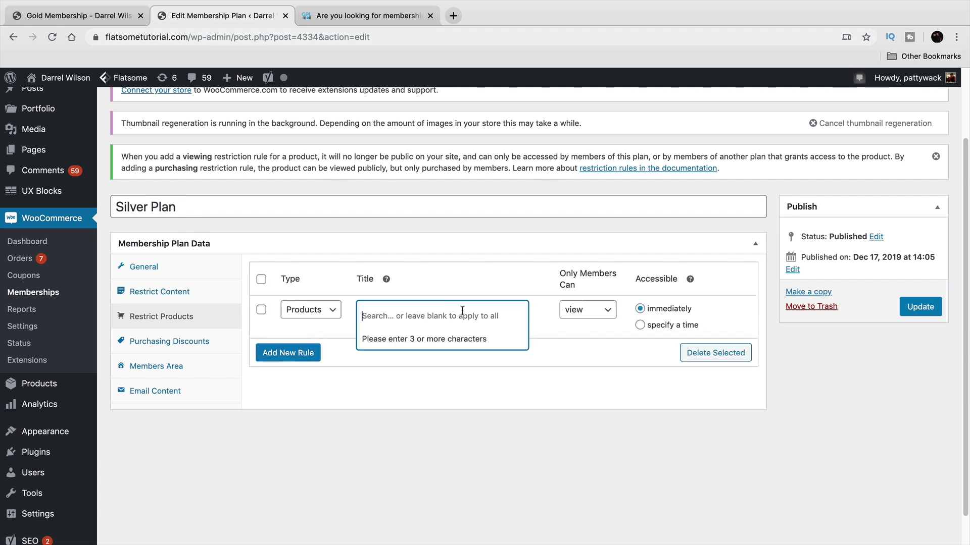
text(t shirt)
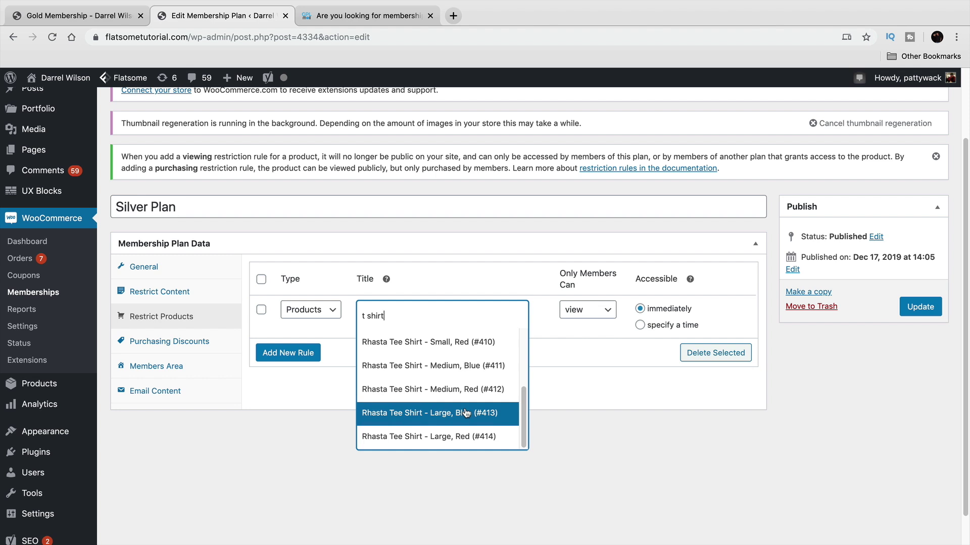
scroll(467, 412, up, 1)
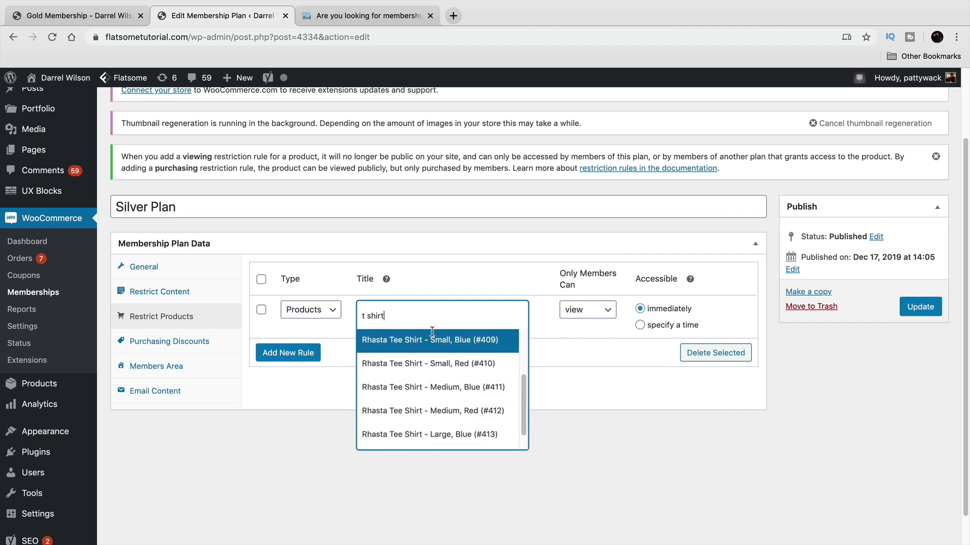
click(445, 392)
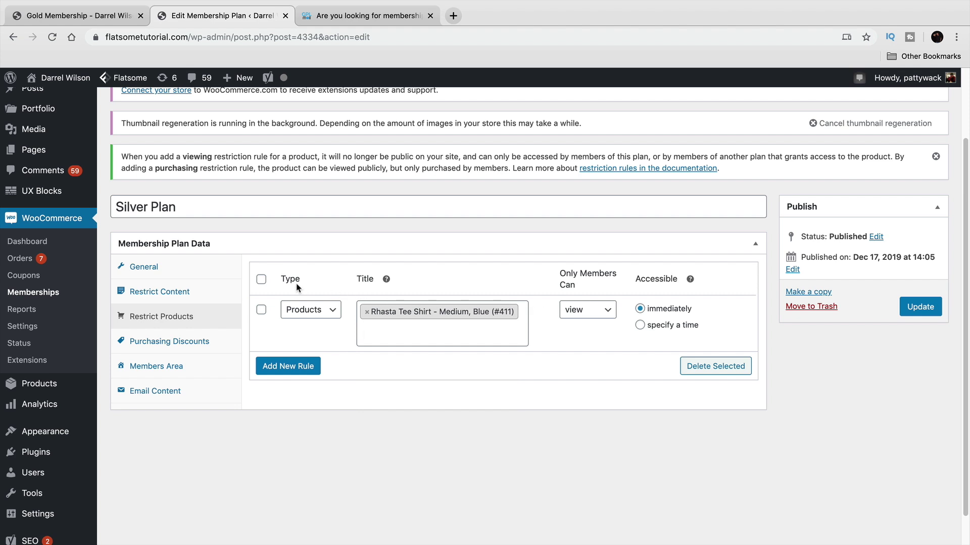
- Set the tee shirt rule so that only members can purchase it, and check the help on accessibility
mouse_move(386, 279)
click(601, 310)
click(604, 323)
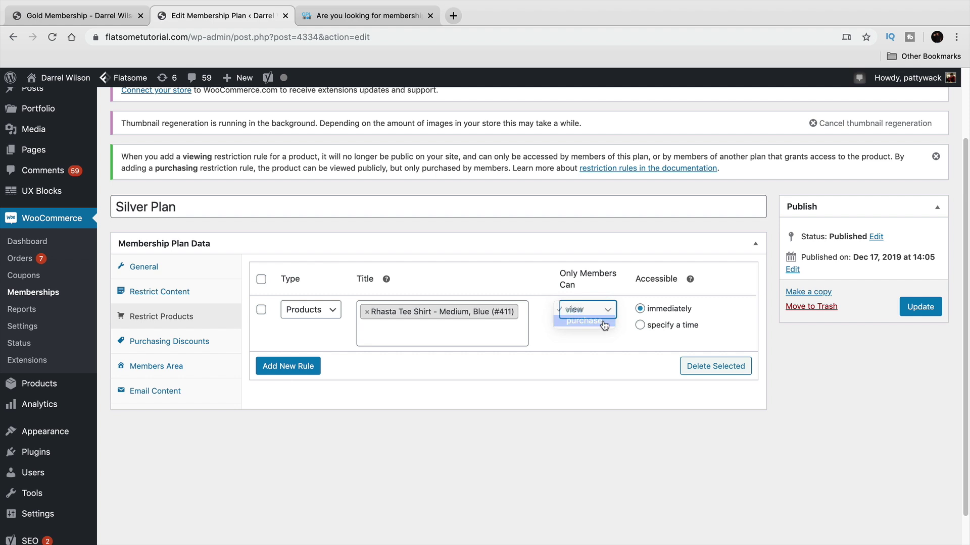
mouse_move(690, 279)
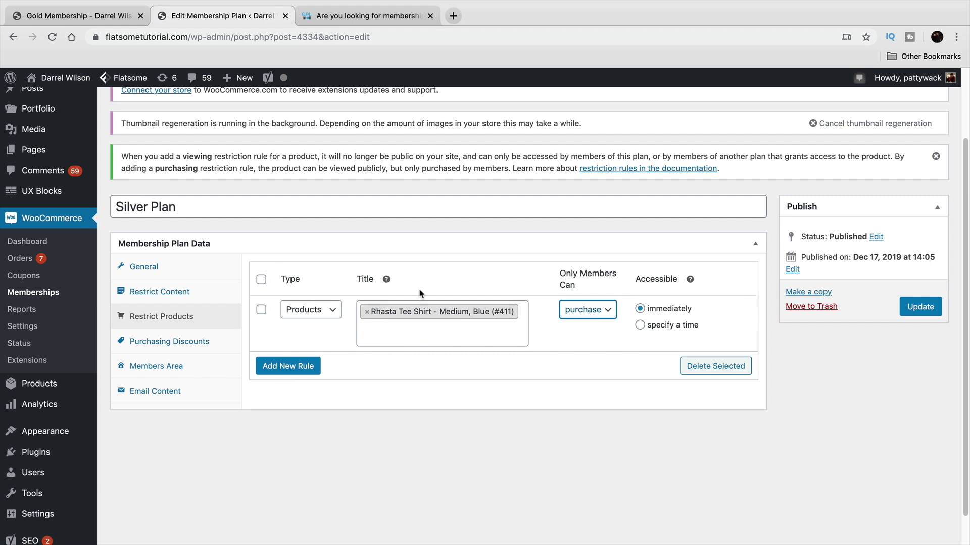
- Open the Silver Plan's purchasing discounts and view what the existing discount can apply to
click(172, 342)
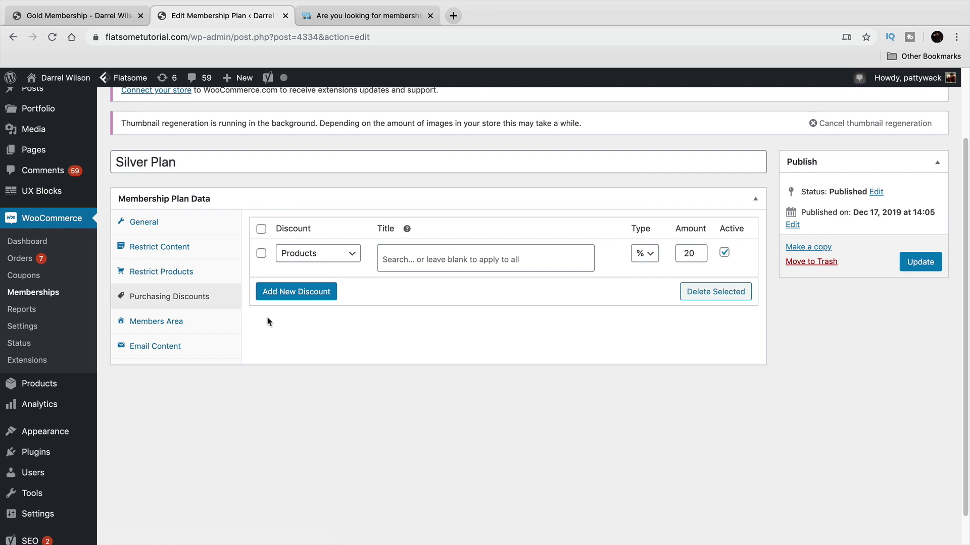
click(329, 254)
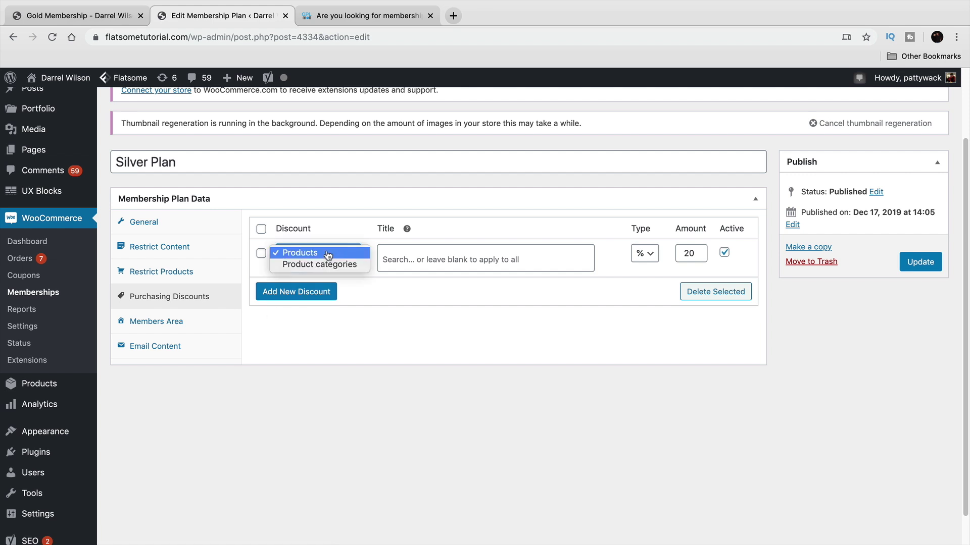
click(328, 253)
- Switch the existing discount to Product categories and back to Products
click(329, 255)
click(328, 266)
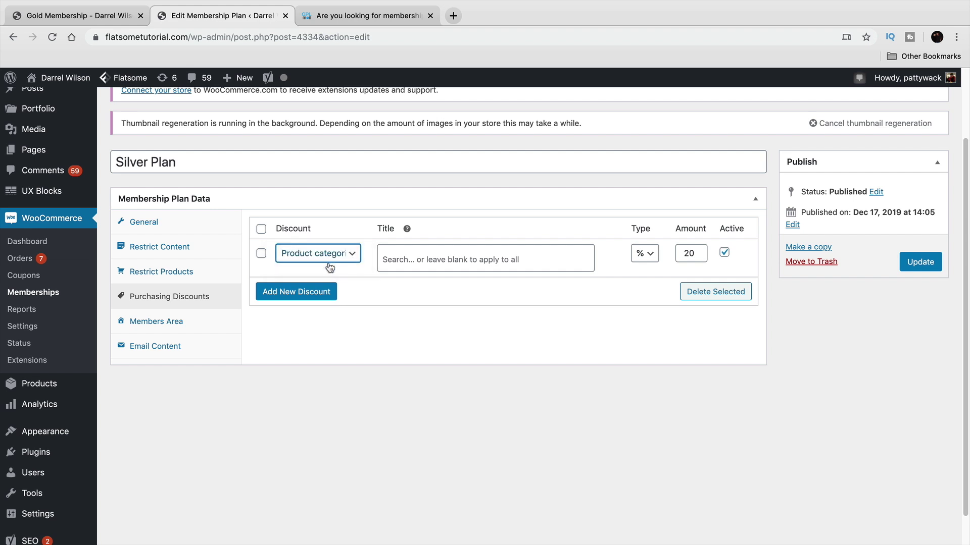
click(329, 257)
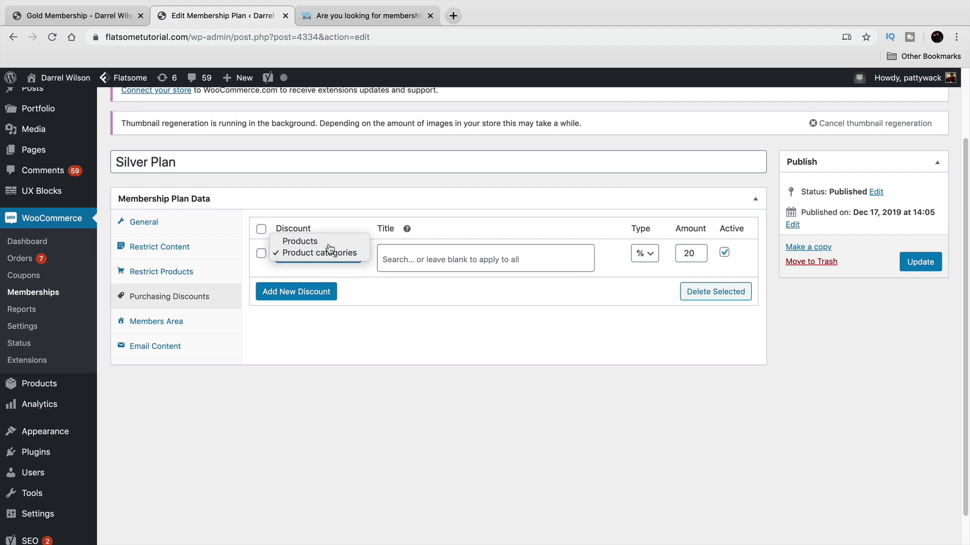
click(325, 240)
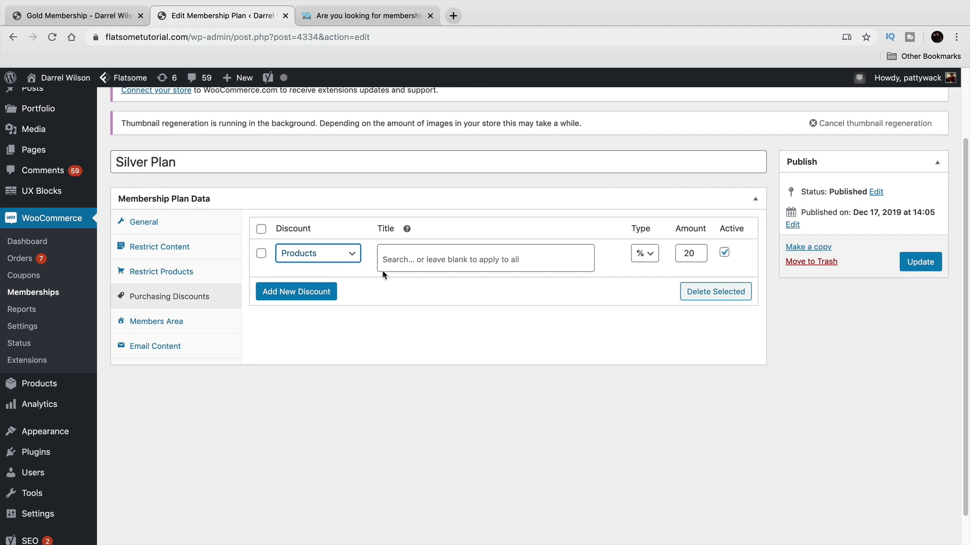
- Check the discount type choices, the Products target options and the amount field of the Silver Plan's existing discount
click(644, 256)
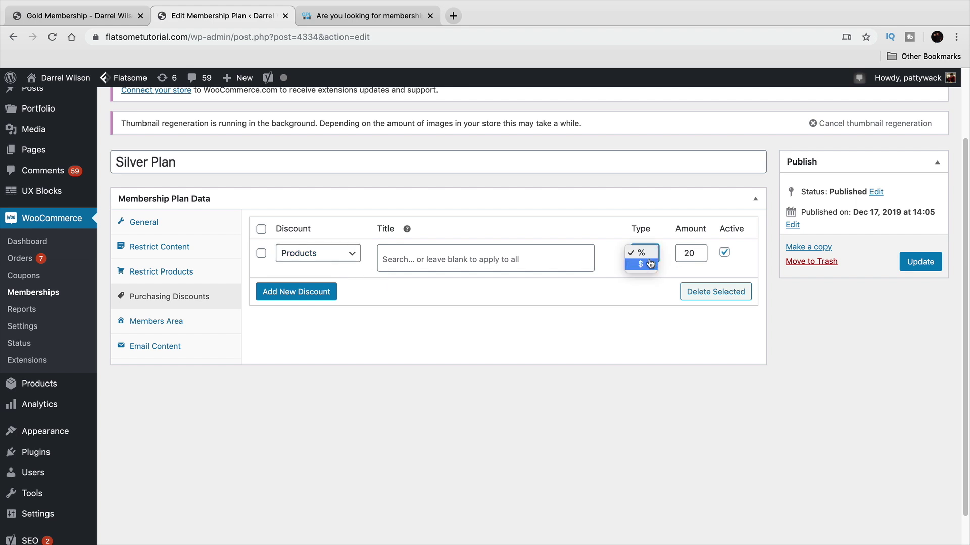
click(649, 256)
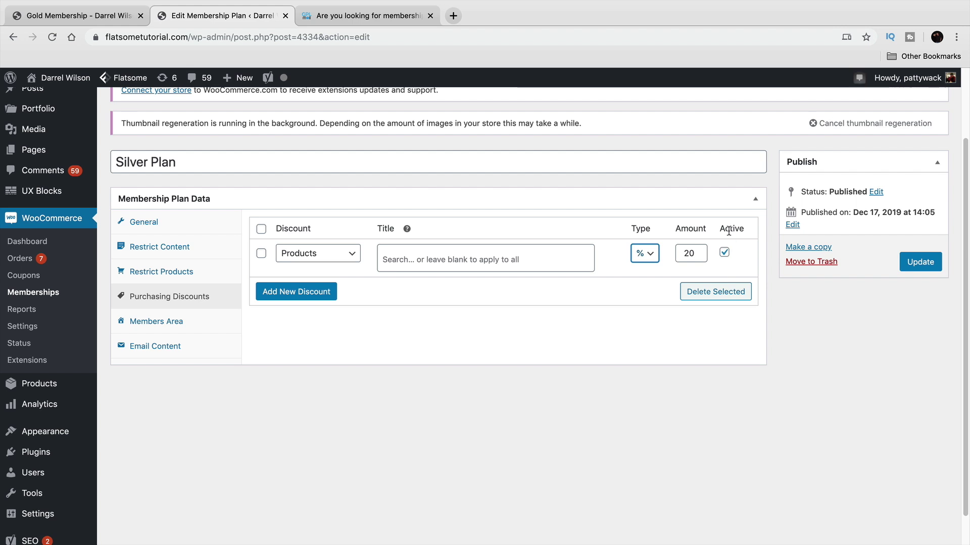
click(337, 255)
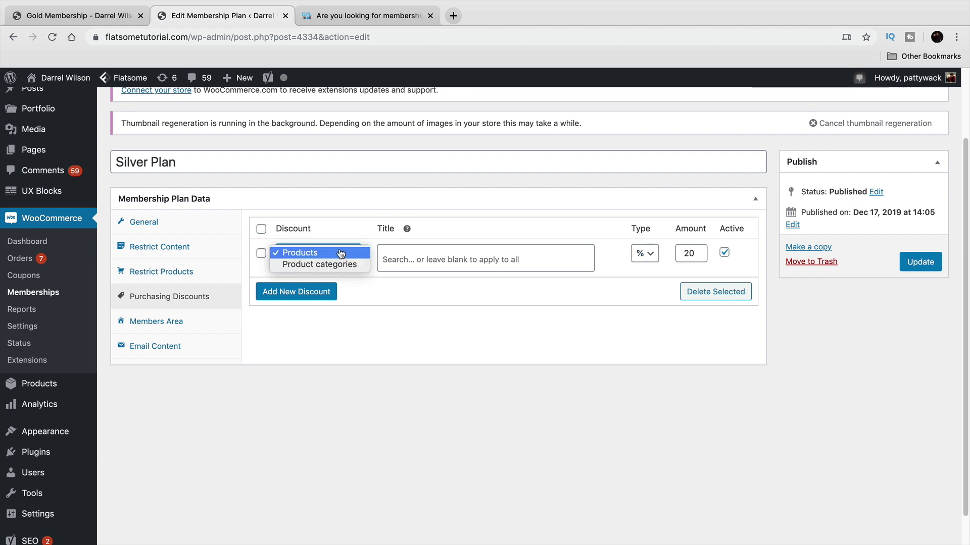
click(338, 254)
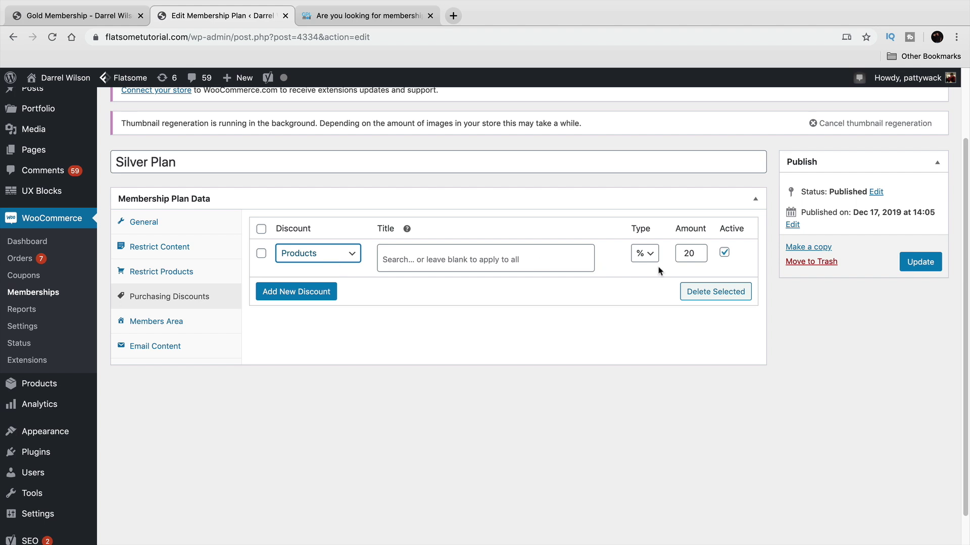
click(693, 255)
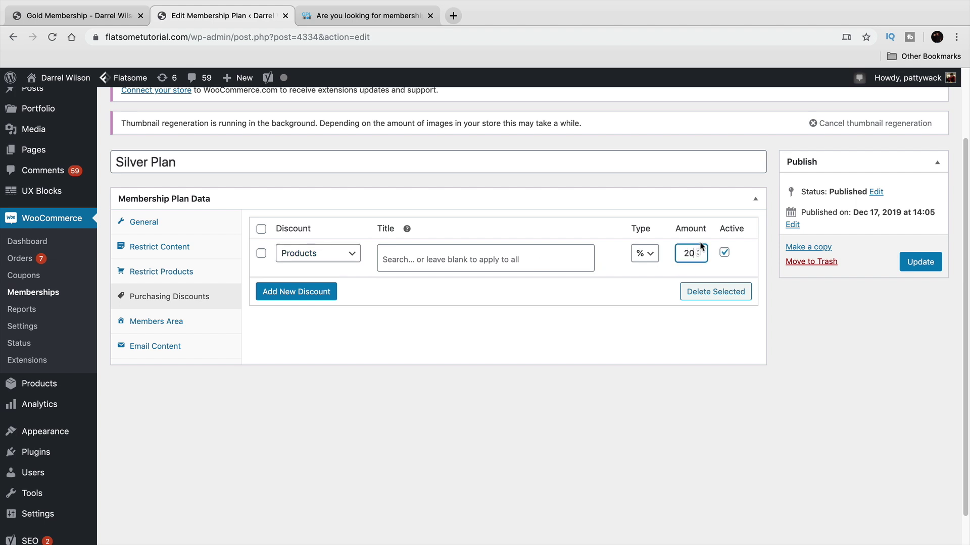
- Try Product categories as the Silver Plan discount's target, restore Products, and review the target options again
click(193, 157)
drag(193, 157, 107, 163)
click(295, 422)
click(319, 255)
click(329, 264)
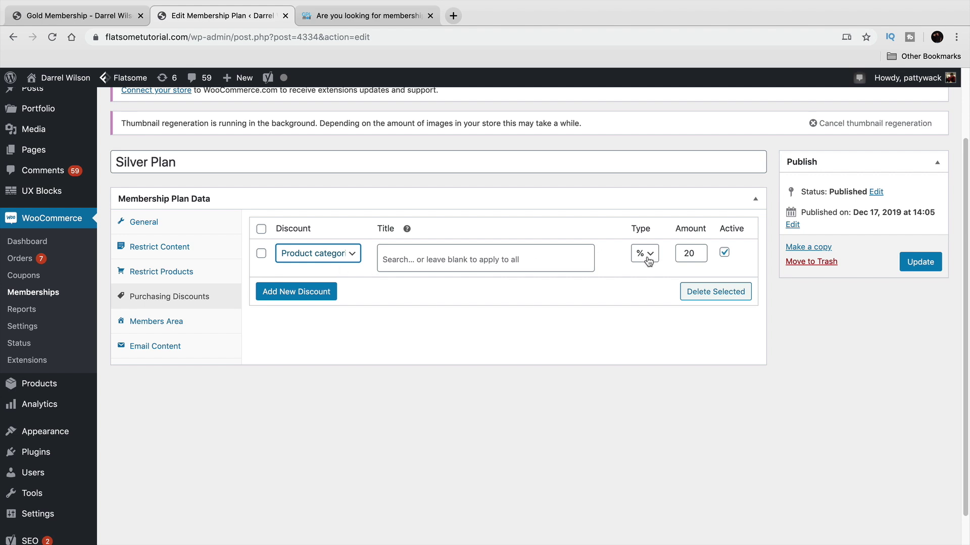
click(334, 256)
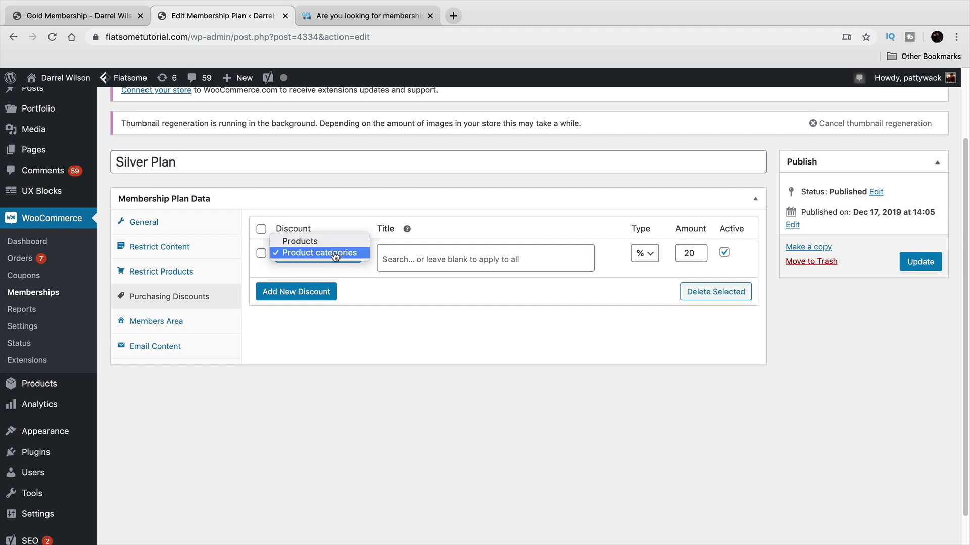
click(337, 243)
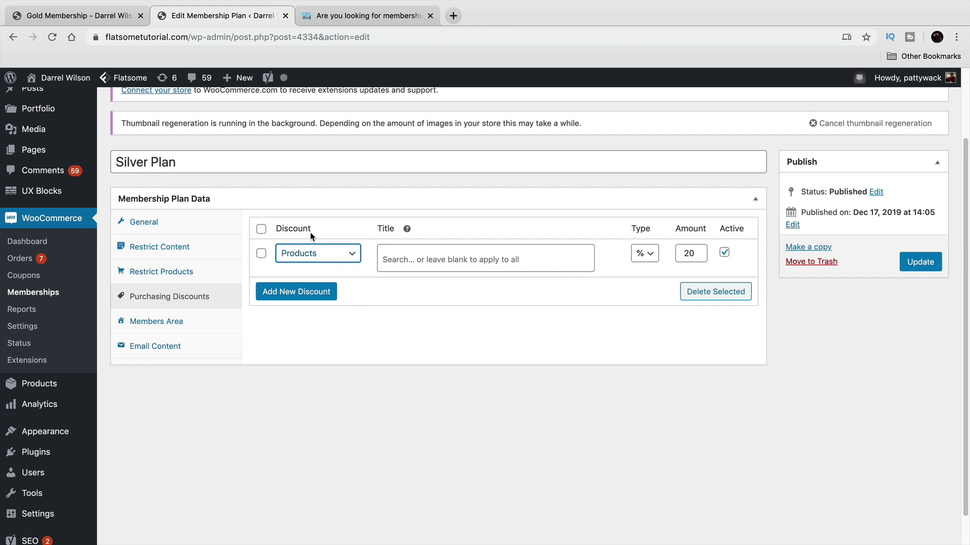
click(327, 253)
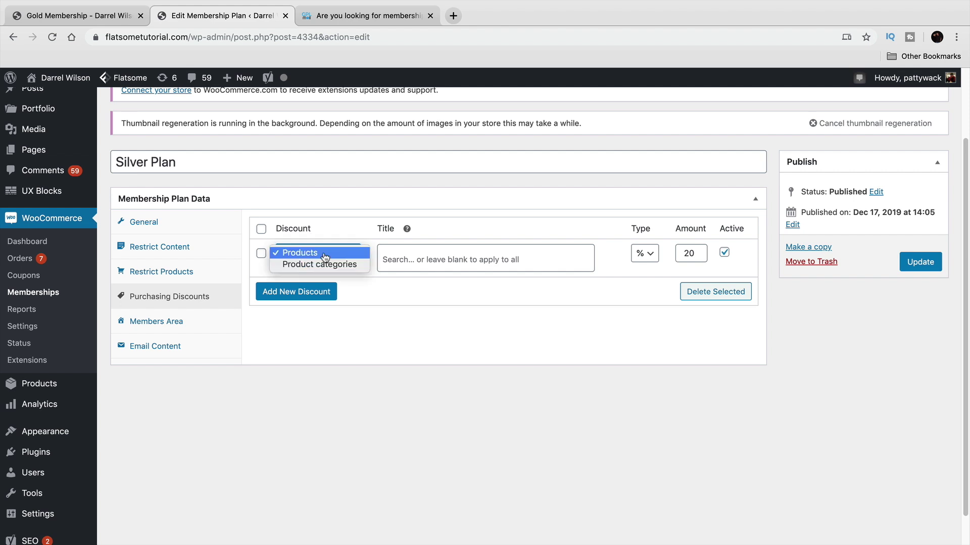
click(329, 254)
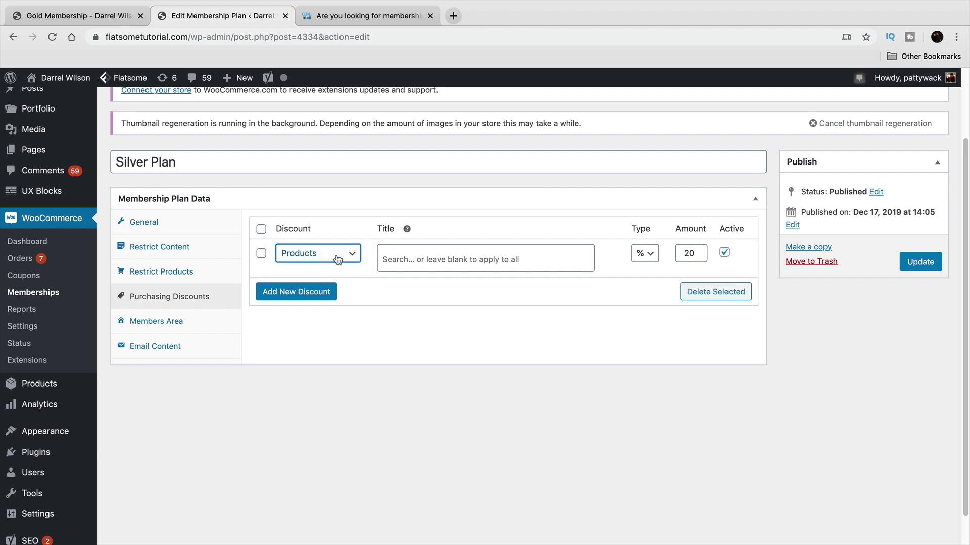
- Open the Silver Plan's Members Area settings and read the descriptions of the Content, Products, Discounts, Notes and Manage sections
click(180, 327)
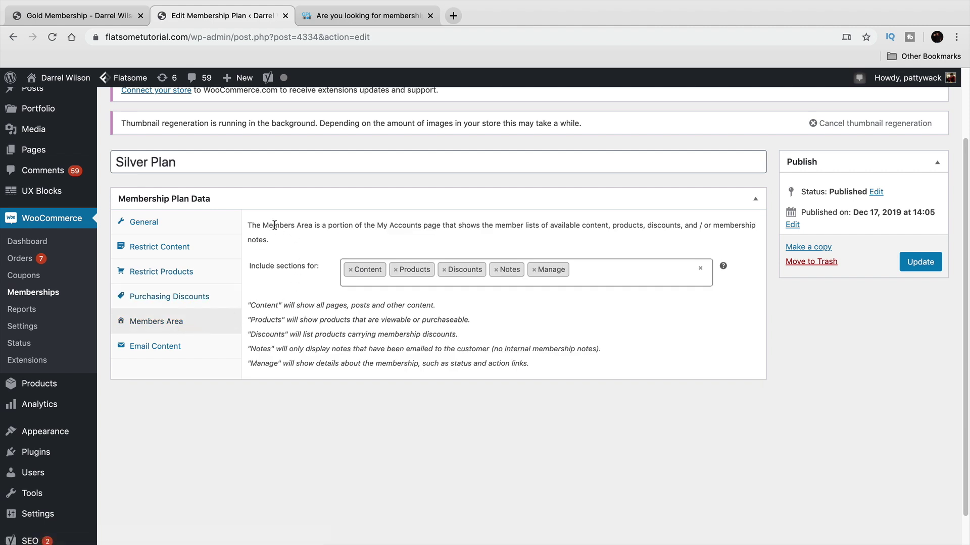
drag(273, 225, 698, 226)
drag(549, 225, 728, 242)
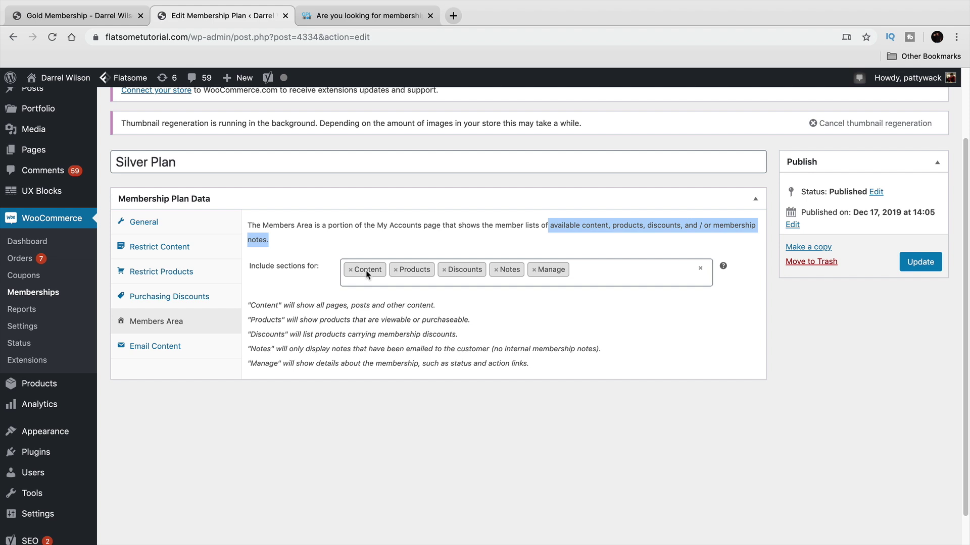
drag(464, 306, 386, 306)
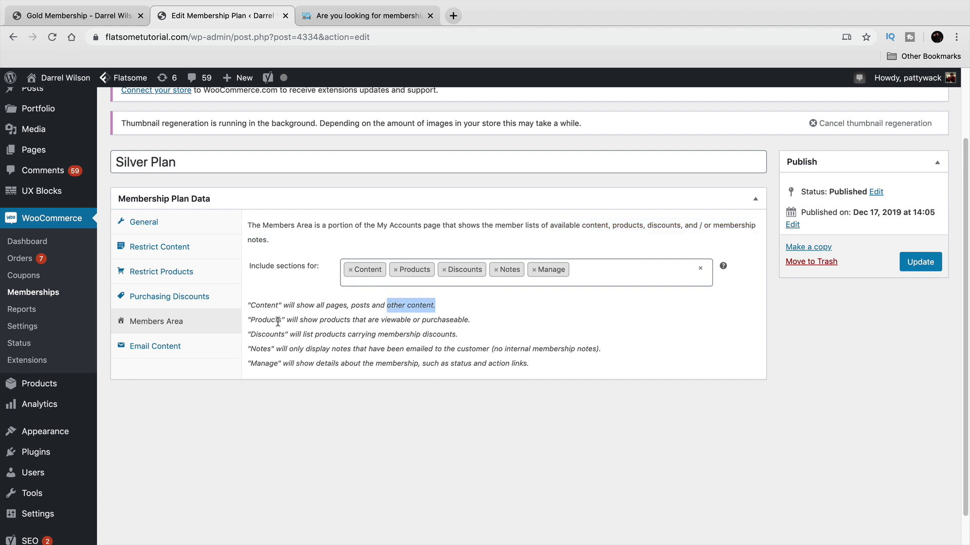
drag(277, 319, 407, 320)
drag(303, 335, 300, 363)
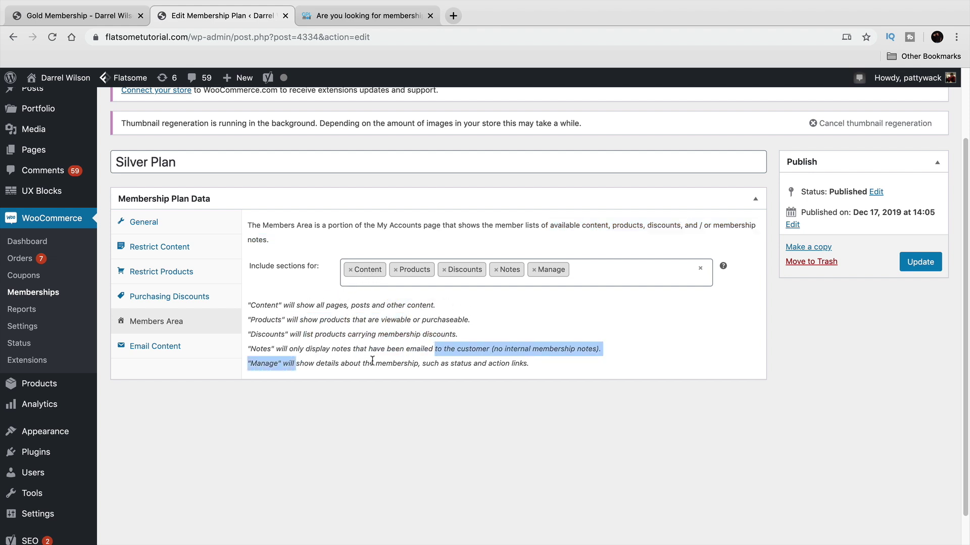
drag(365, 364, 482, 364)
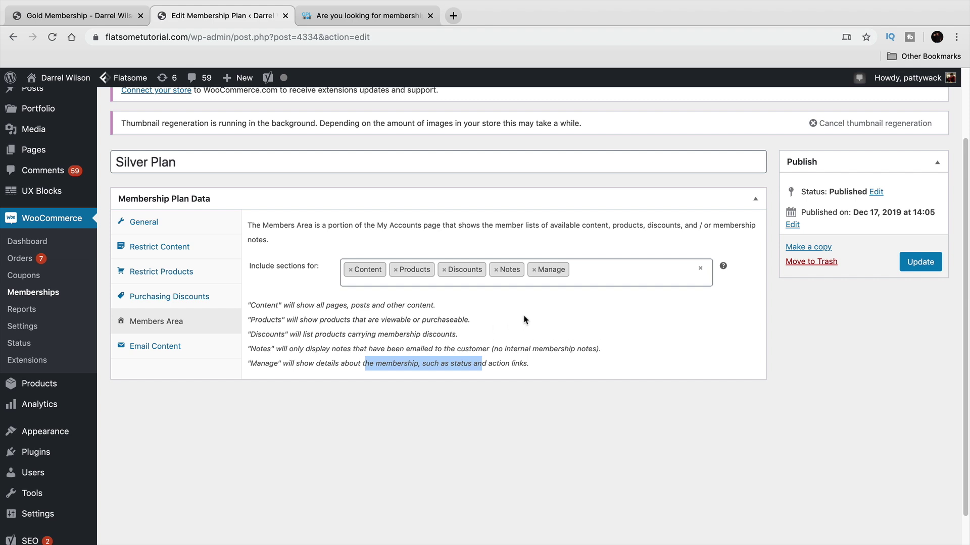
drag(372, 226, 454, 226)
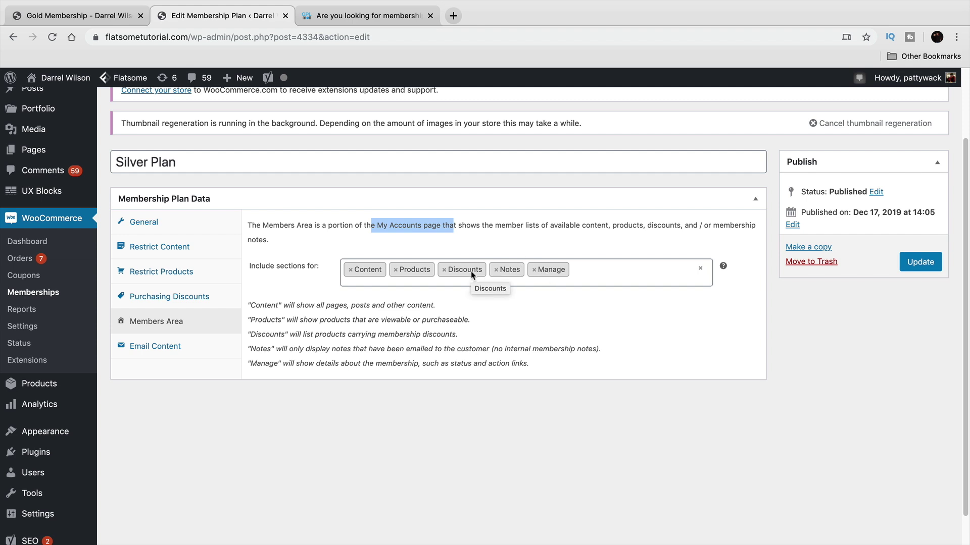
click(155, 346)
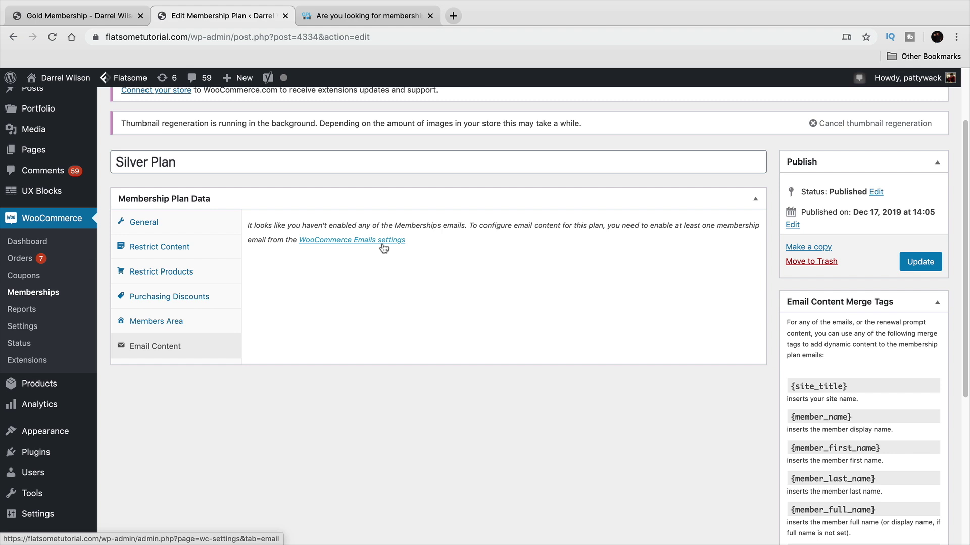
click(192, 296)
click(187, 271)
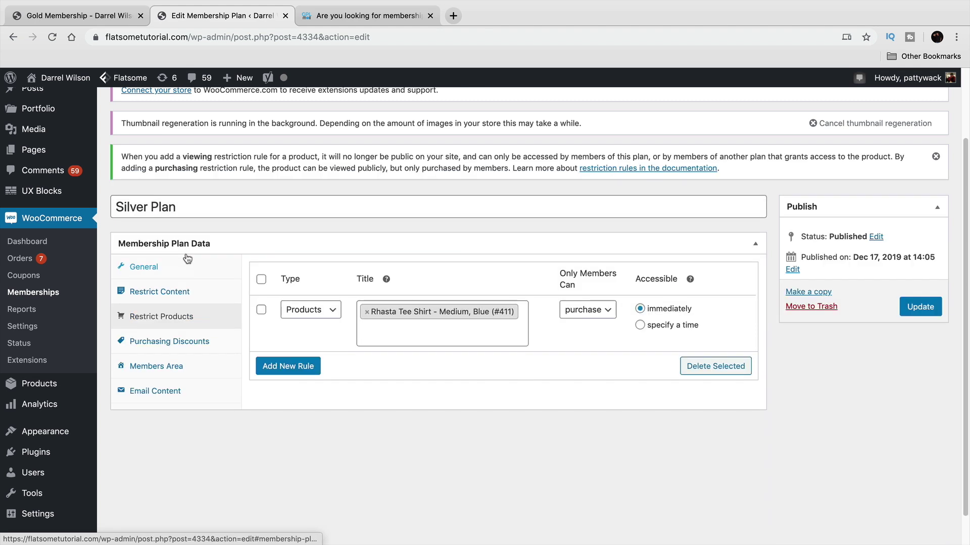
click(146, 222)
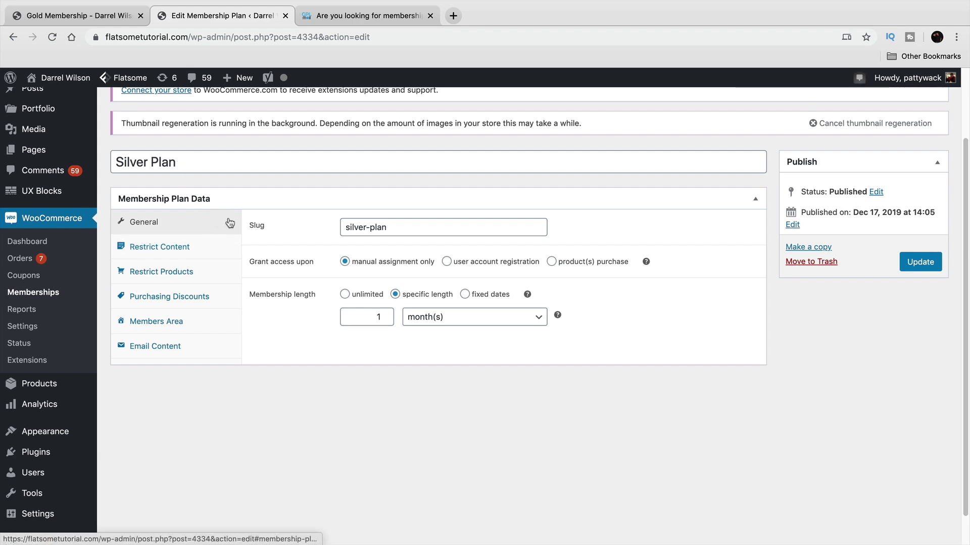
- Add a new membership plan titled "Beginner Membership"
scroll(249, 340, up, 3)
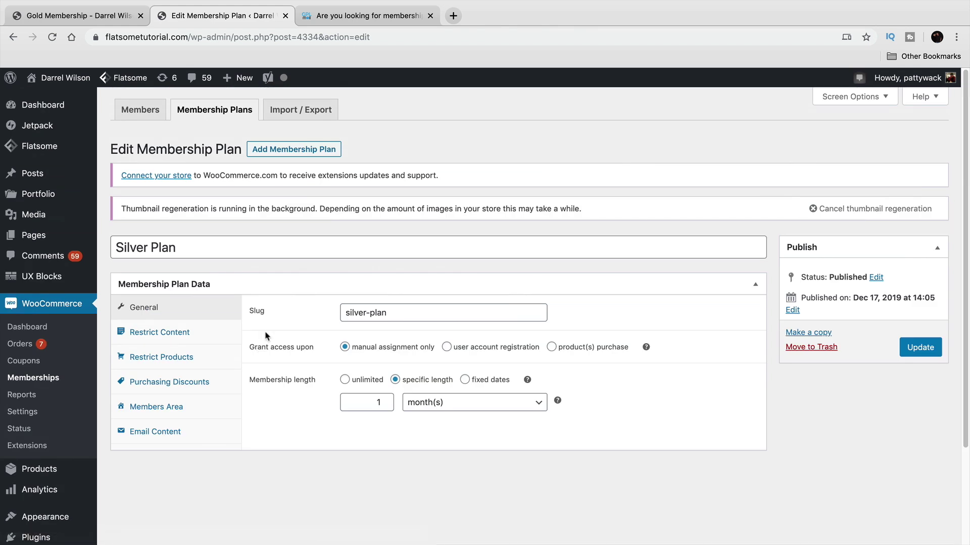
click(314, 154)
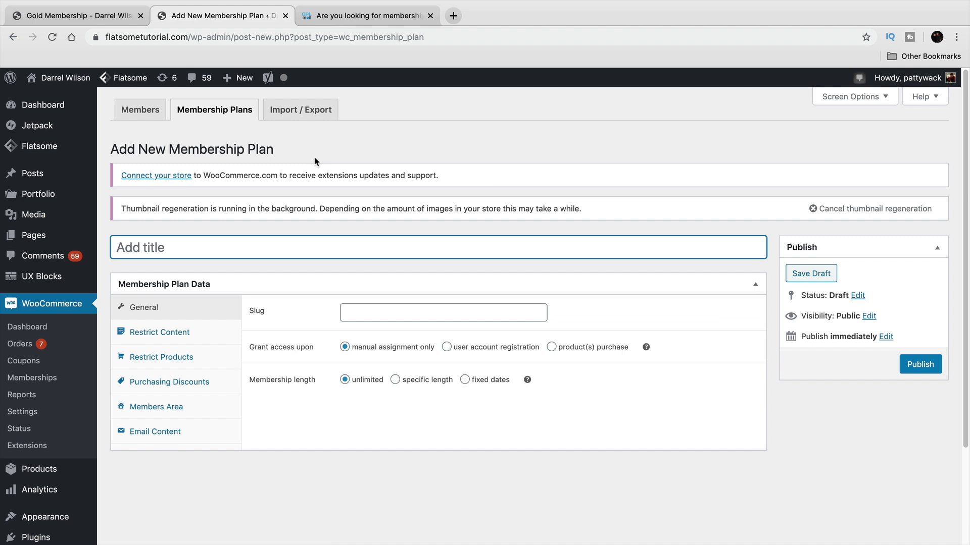
text(Beginer)
text(ner )
text(Membership)
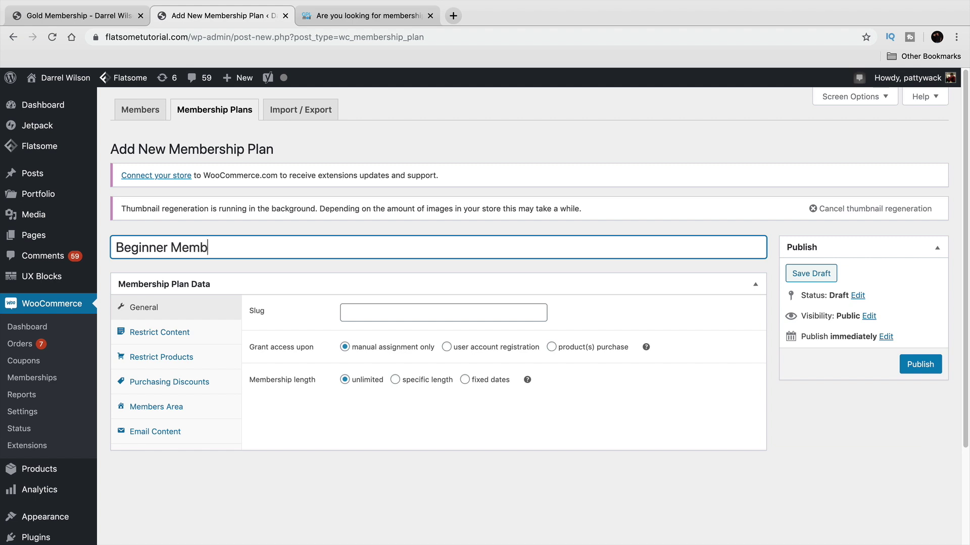
- Set the new plan's slug to beginner-membership
click(407, 310)
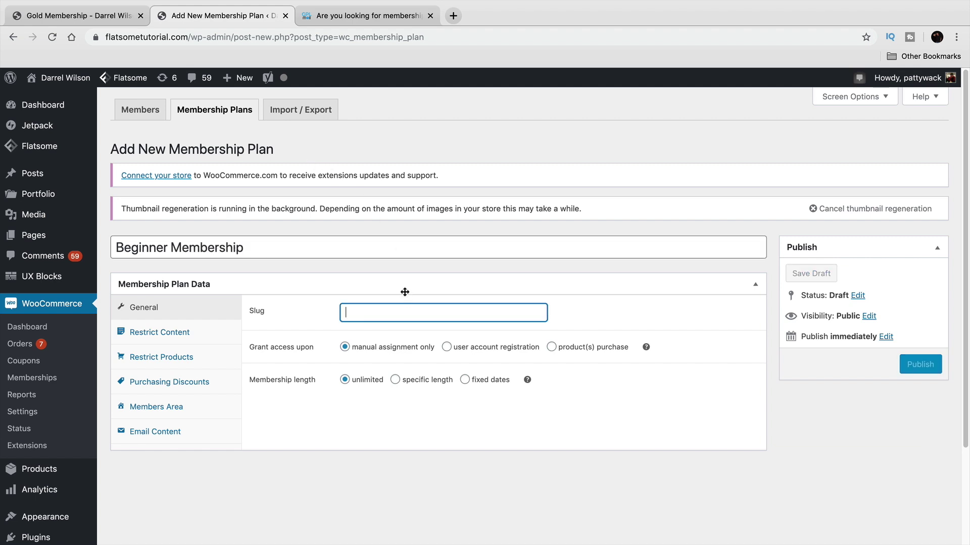
text(beginner-m,)
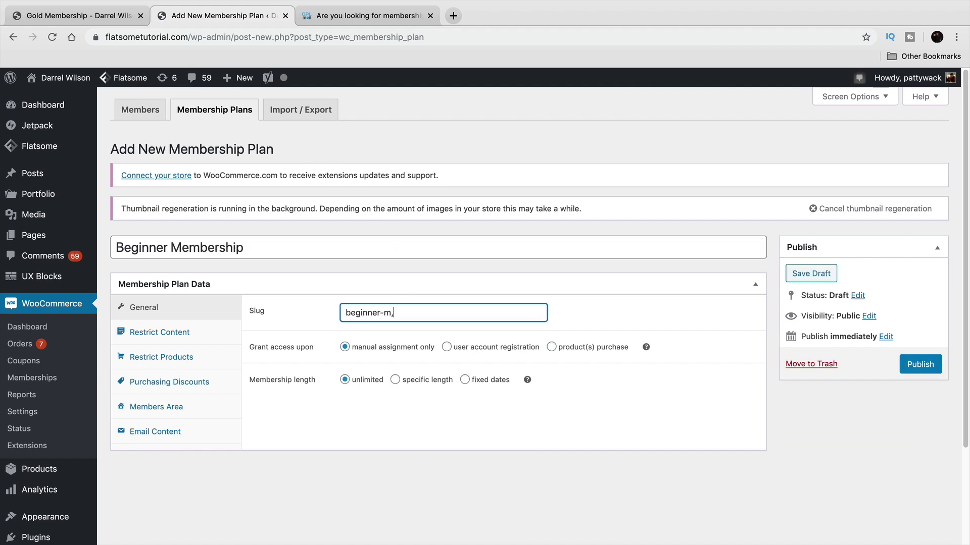
key(BackSpace)
text(embership)
- Grant access to the Beginner Membership upon product purchase, with Girls Shirt (#315) as the qualifying product
click(551, 347)
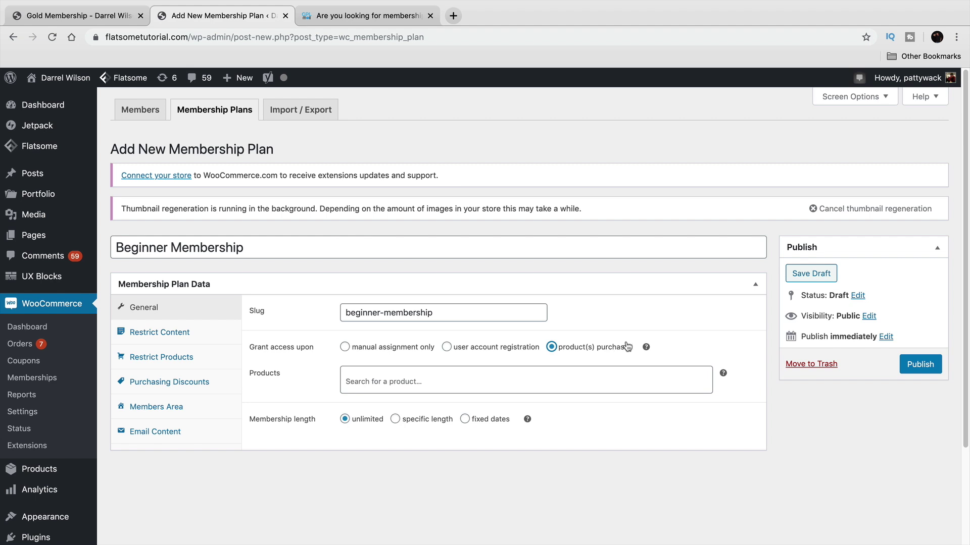
mouse_move(646, 348)
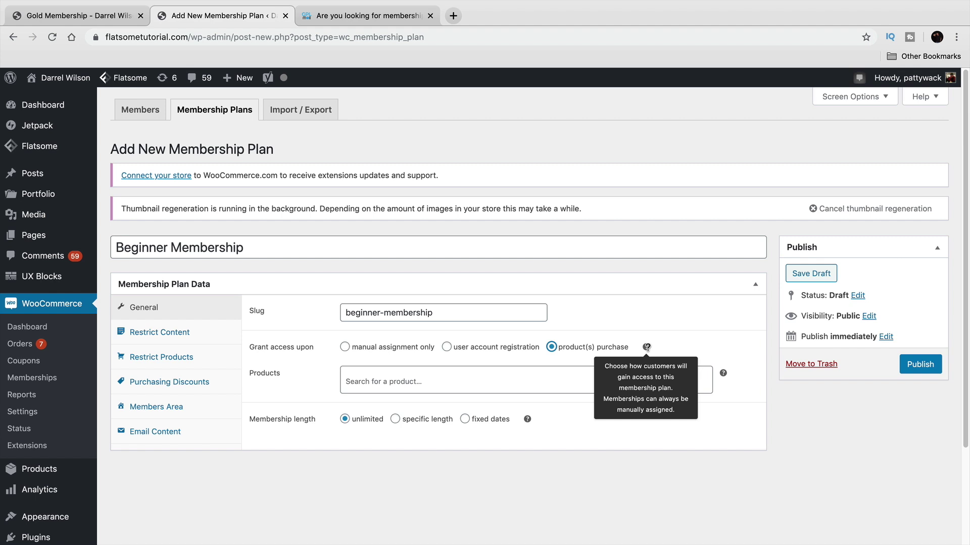
click(516, 374)
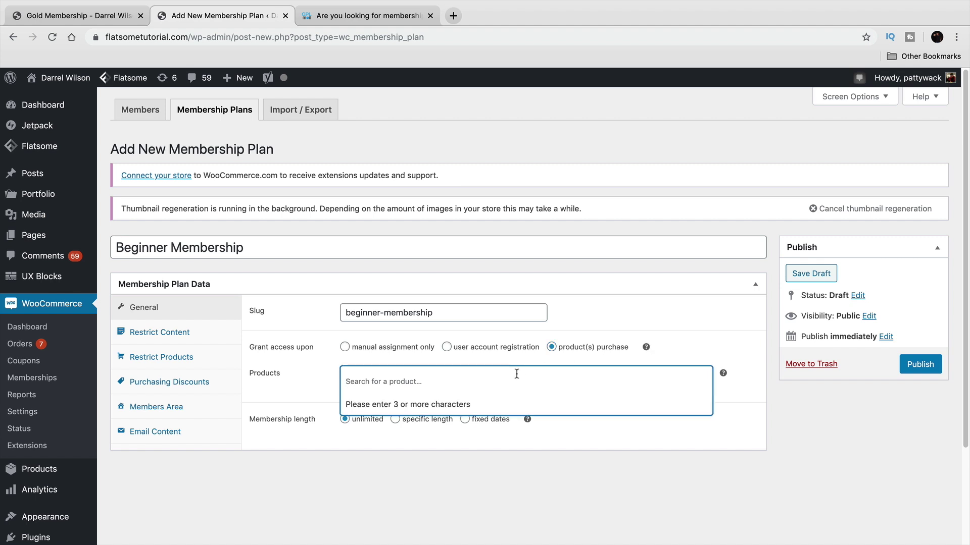
text(t shirt)
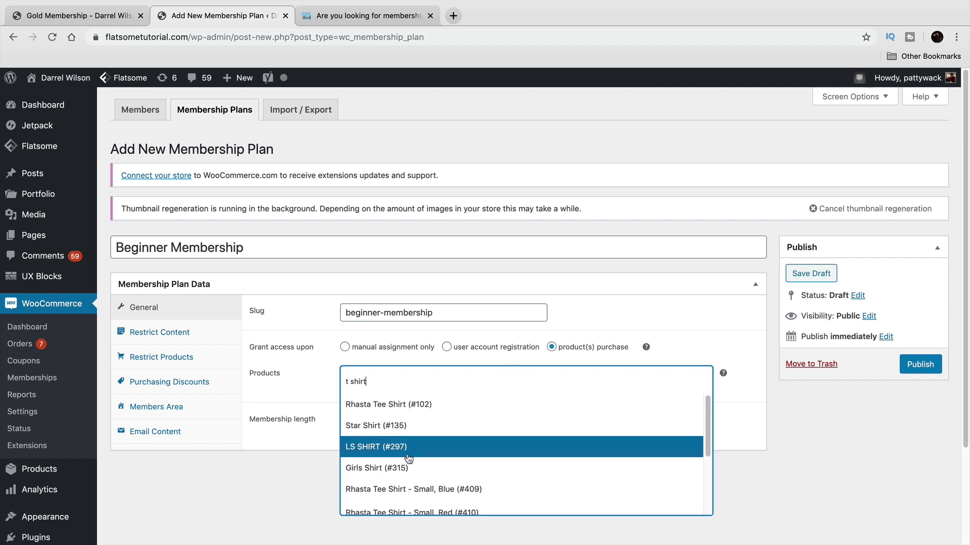
click(454, 442)
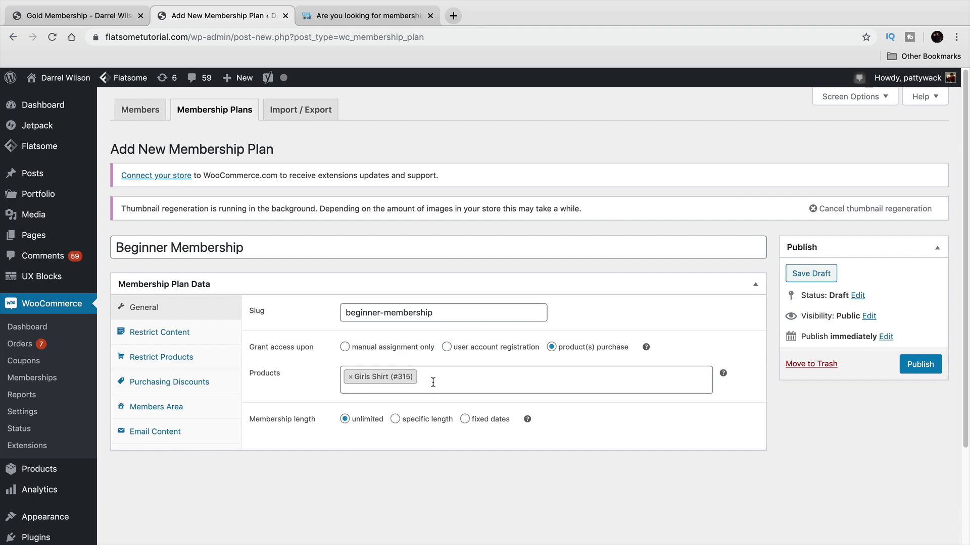
- Set a specific membership length of 30 days, and switch access to manual assignment only and back to product purchase
click(395, 420)
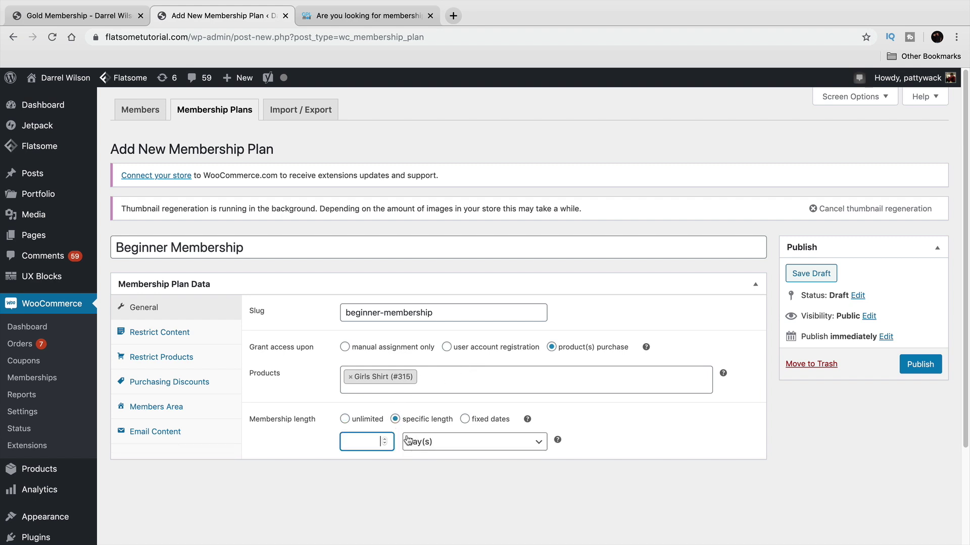
text(30)
click(355, 349)
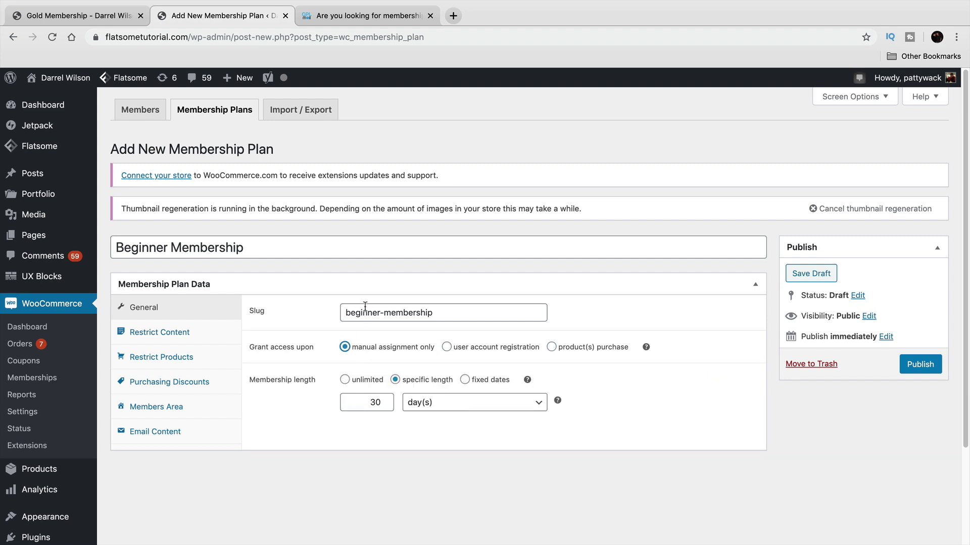
click(616, 348)
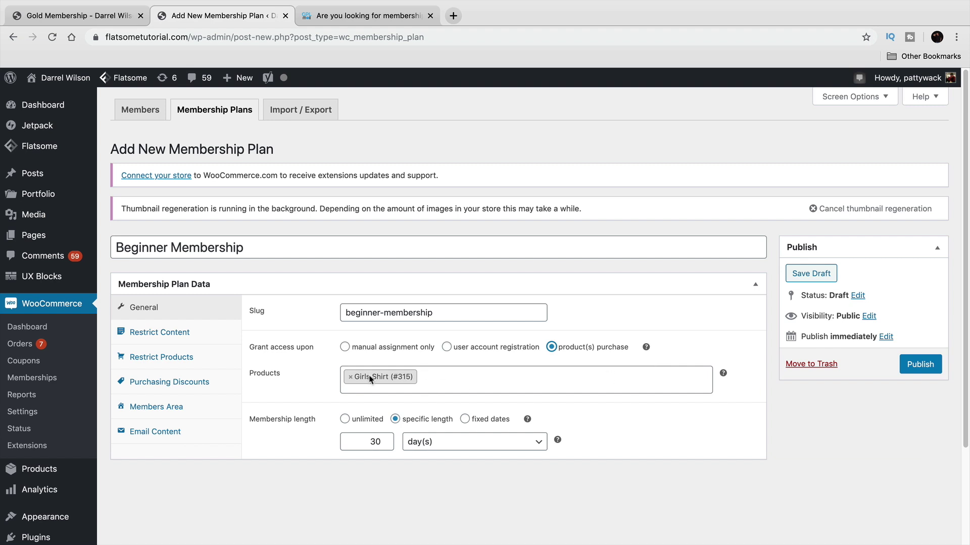
- Set the Beginner Membership's length to 1 year
click(382, 441)
click(404, 443)
click(411, 477)
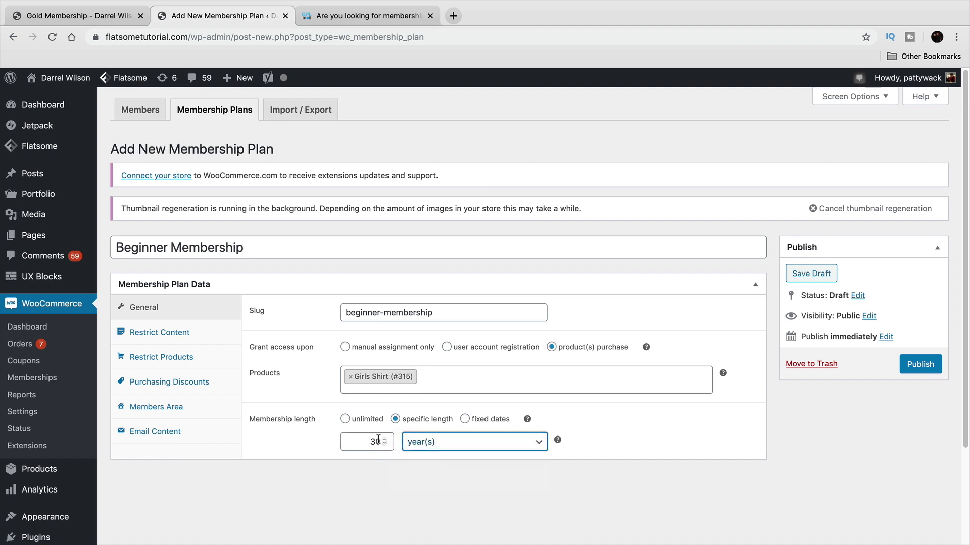
text(1)
click(433, 483)
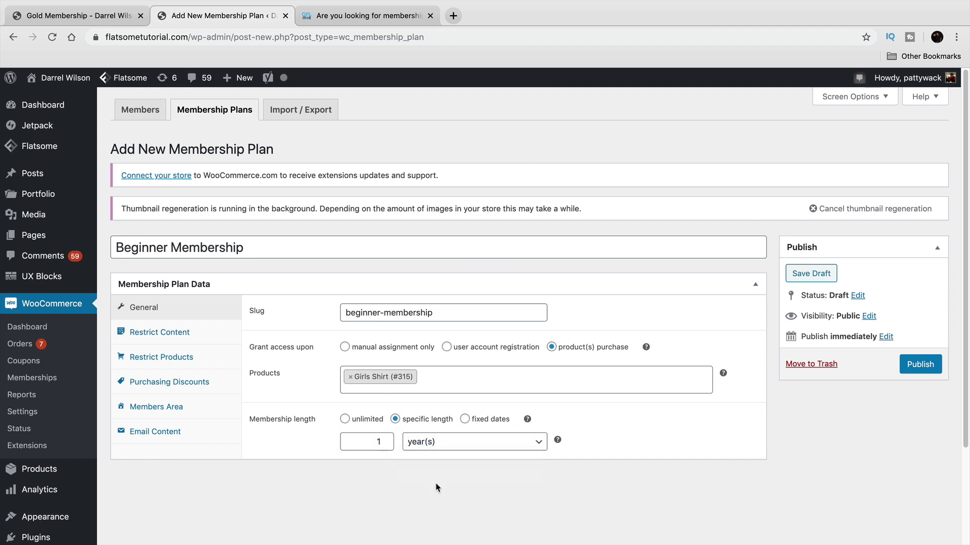
- Add a content restriction rule to the Beginner Membership for the Contact (#217) page, accessible immediately
click(140, 337)
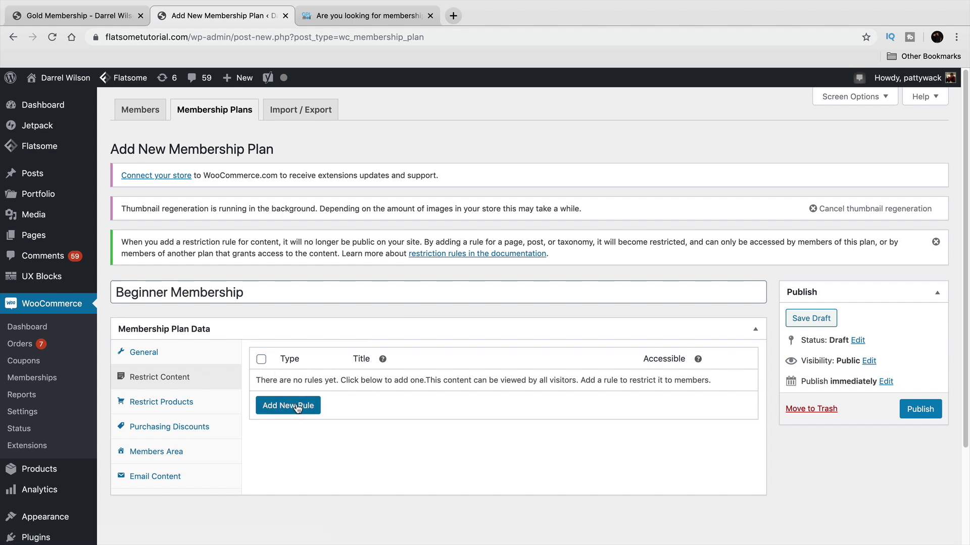
scroll(303, 404, down, 2)
drag(275, 289, 394, 293)
click(288, 310)
click(333, 301)
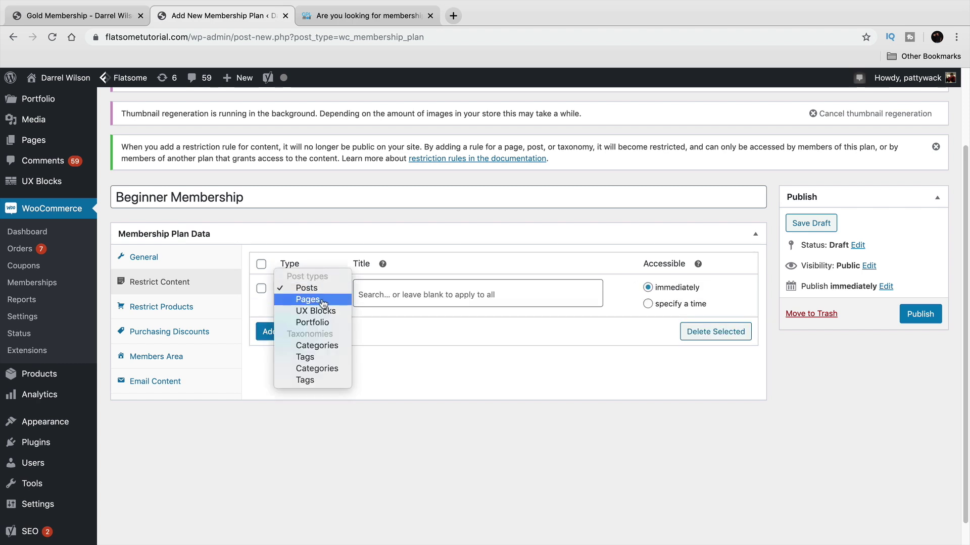
click(336, 299)
click(403, 300)
text(contact)
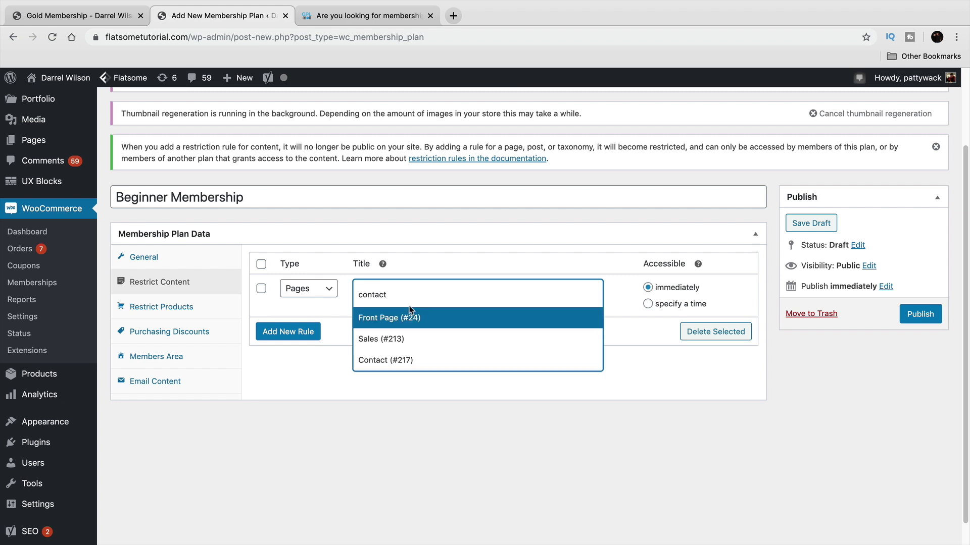
click(432, 358)
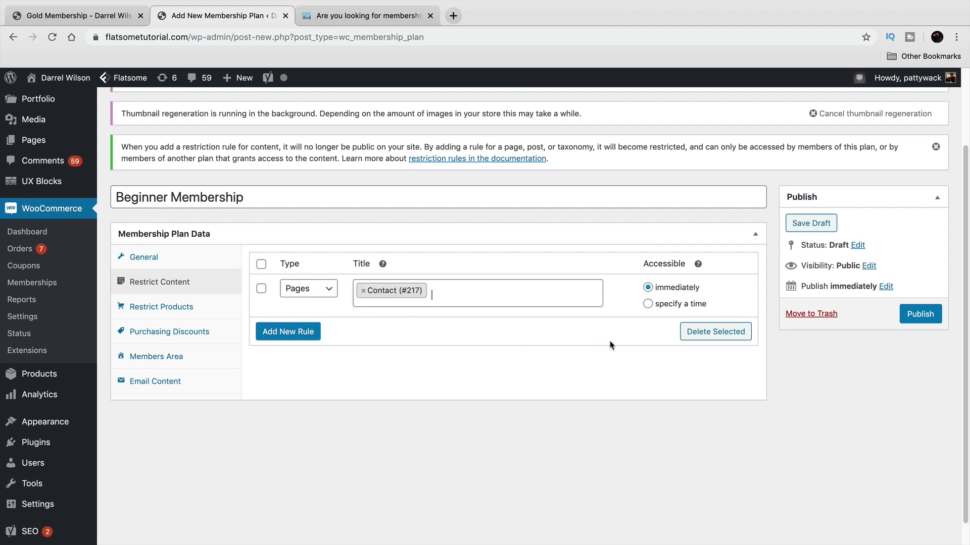
- Add a product restriction rule to the plan for the product category Womans (#24)
click(161, 304)
click(303, 322)
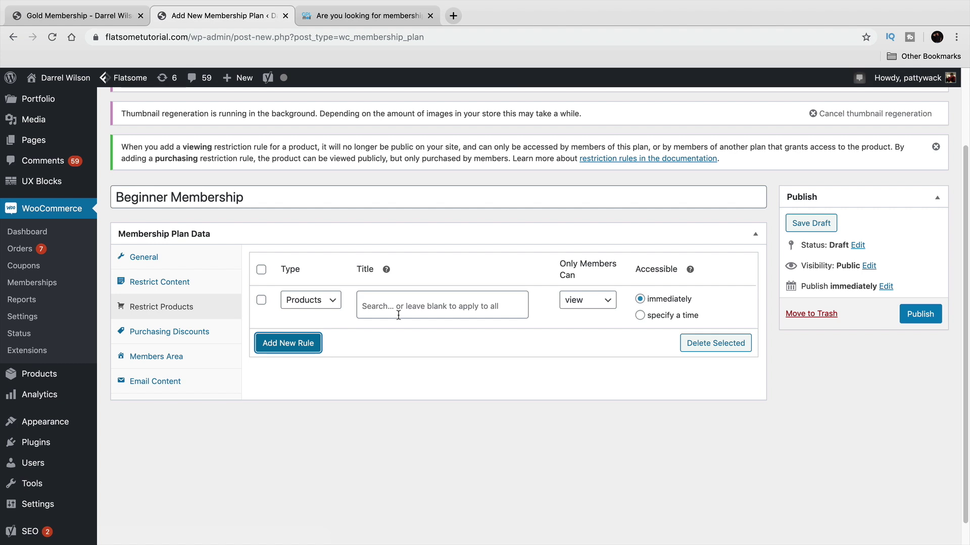
click(309, 300)
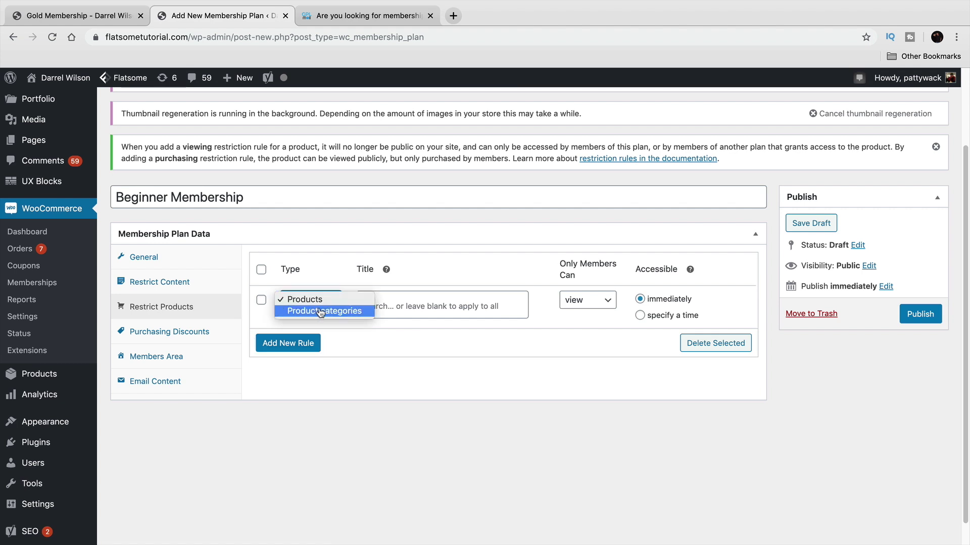
click(325, 311)
click(420, 309)
text(women)
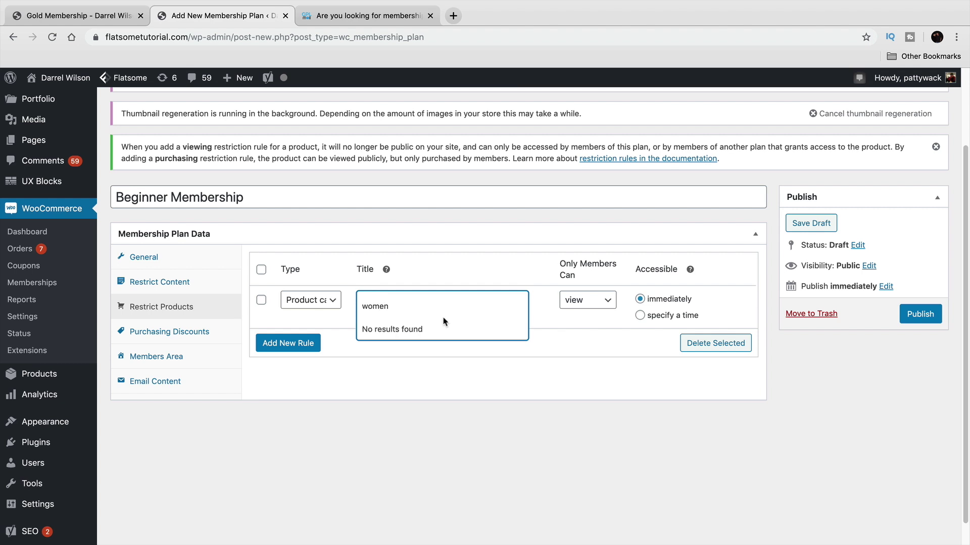
click(424, 307)
click(424, 307)
text(man)
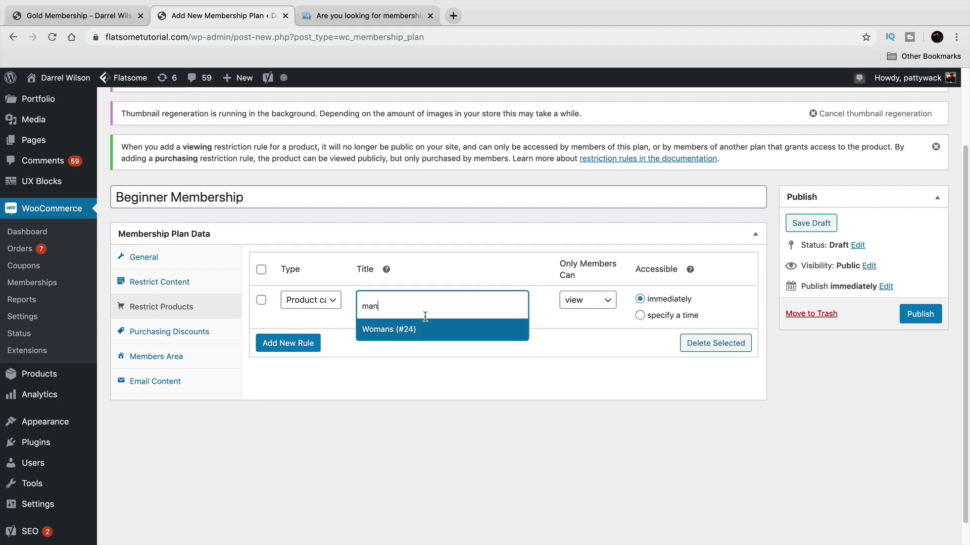
click(418, 328)
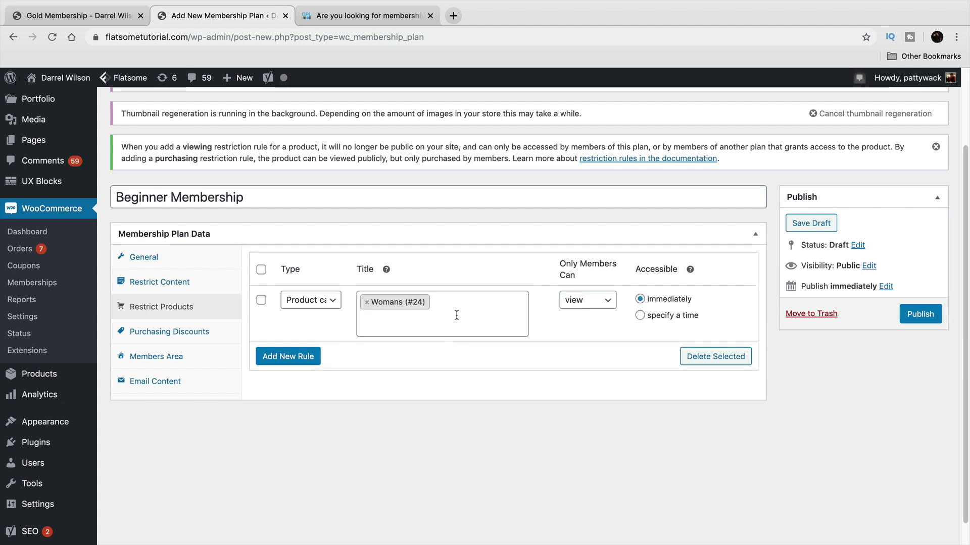
- Switch the members-only permission of the Womans rule to purchase and back to view
click(601, 300)
click(586, 311)
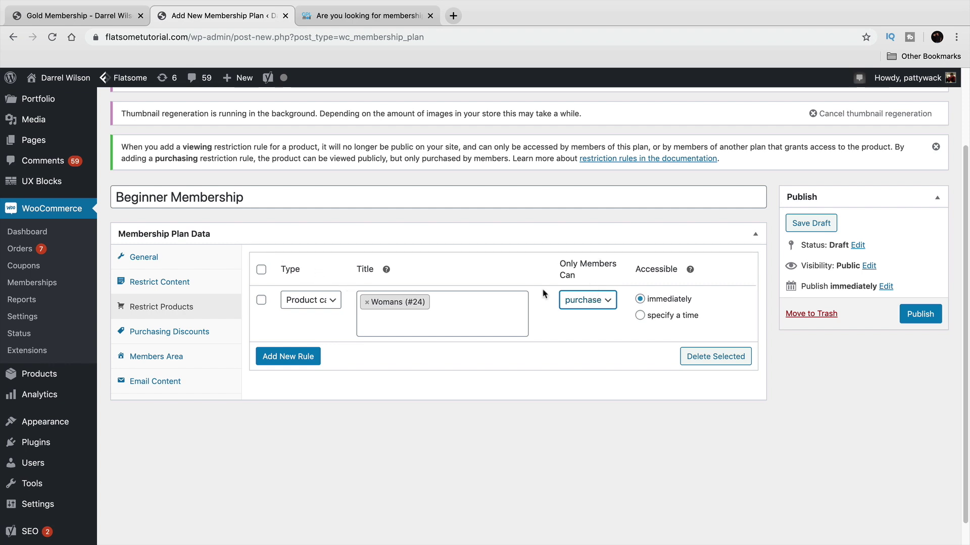
click(626, 302)
click(604, 301)
click(602, 292)
drag(253, 201, 114, 198)
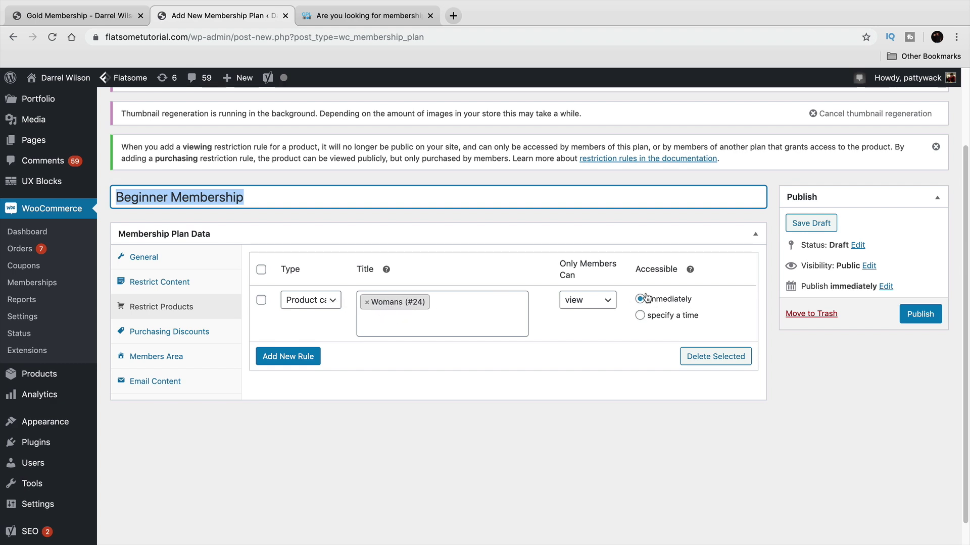
- Add a 12% purchasing discount on products for Beginner Membership members, leaving the product selection blank
click(176, 331)
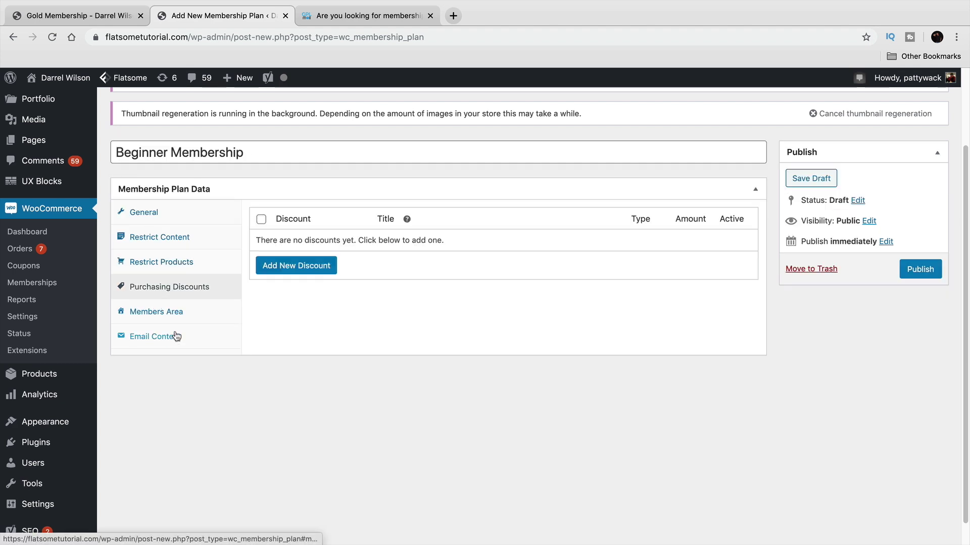
click(297, 269)
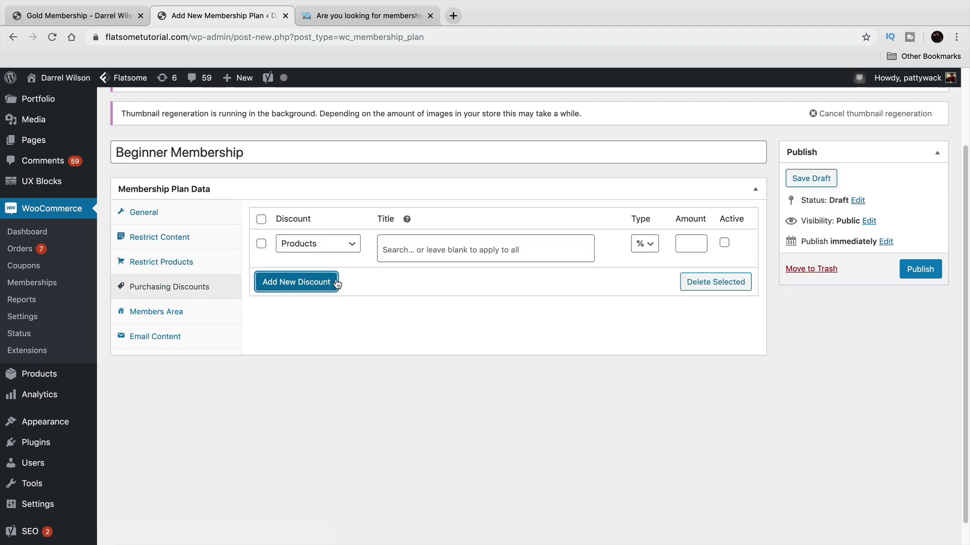
click(697, 245)
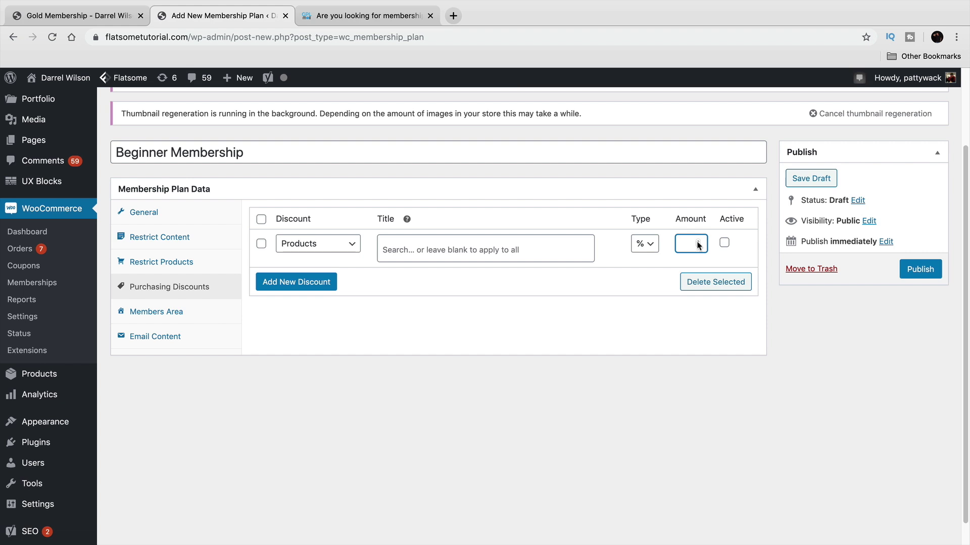
text(12)
drag(253, 153, 144, 141)
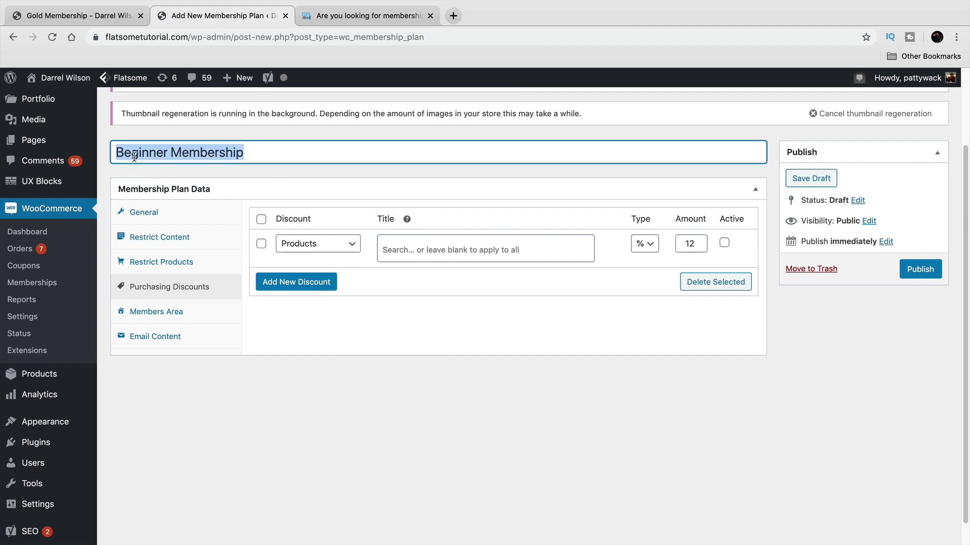
click(241, 406)
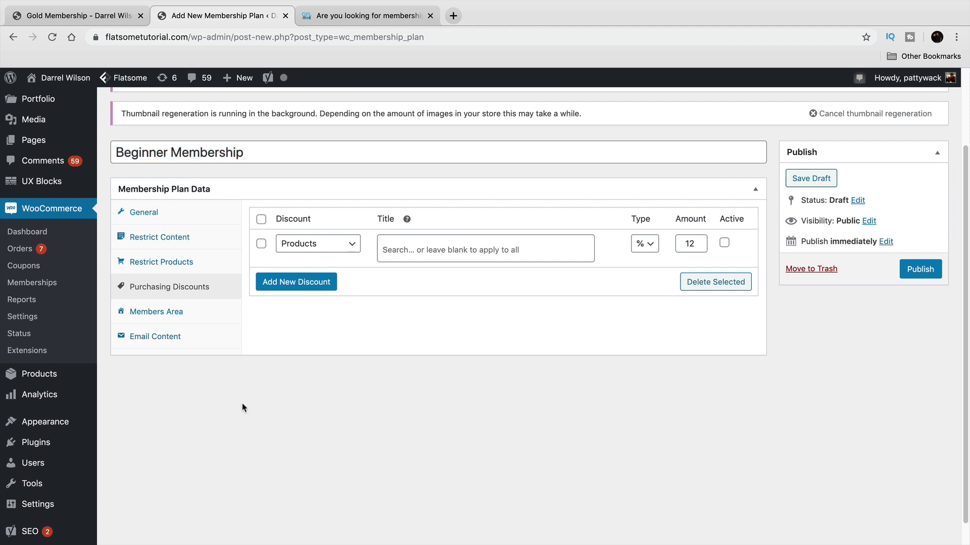
- Check the plan's members area, email content and general settings, and publish the Beginner Membership plan
click(189, 314)
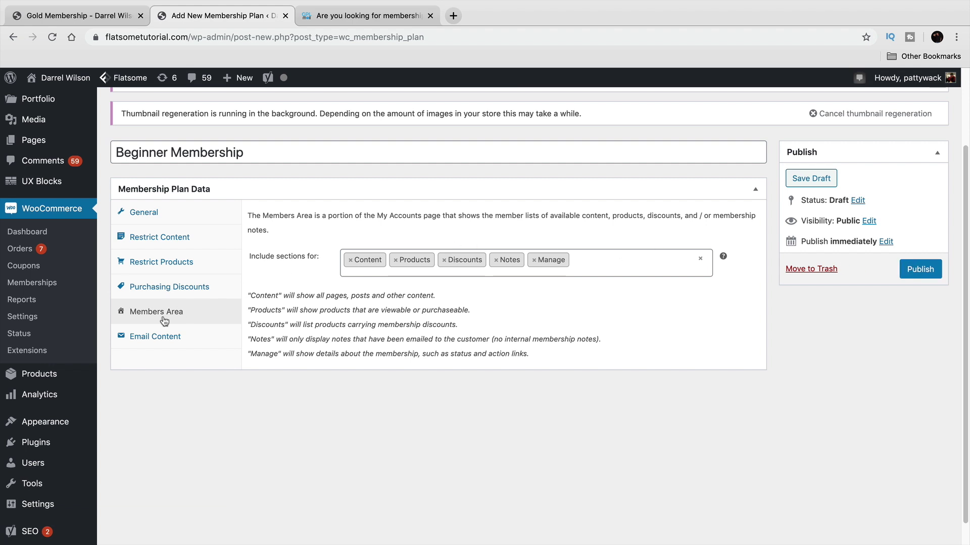
click(149, 338)
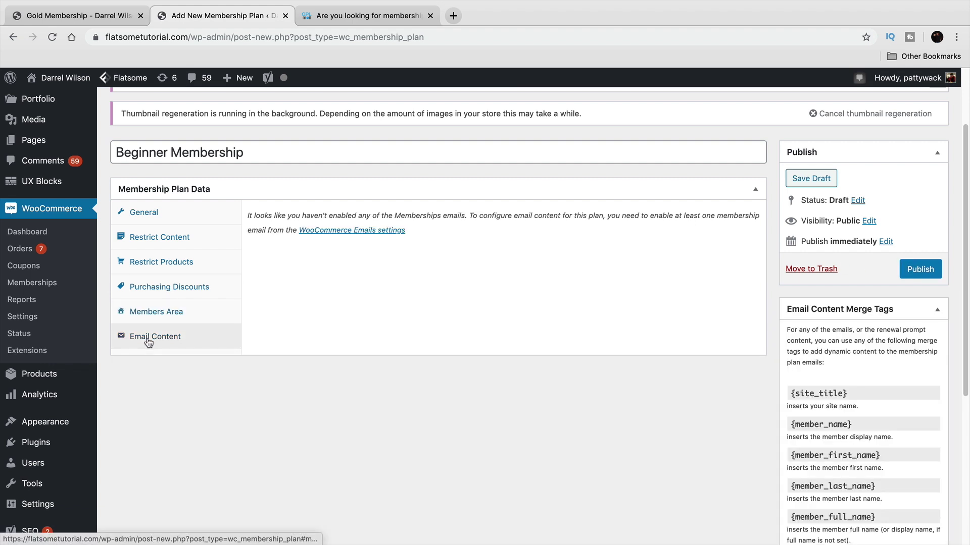
click(170, 221)
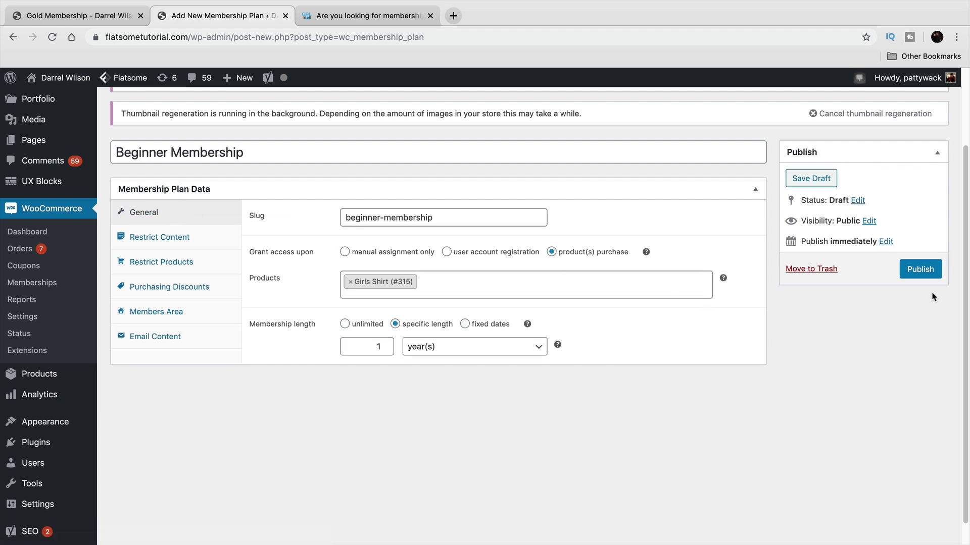
click(924, 273)
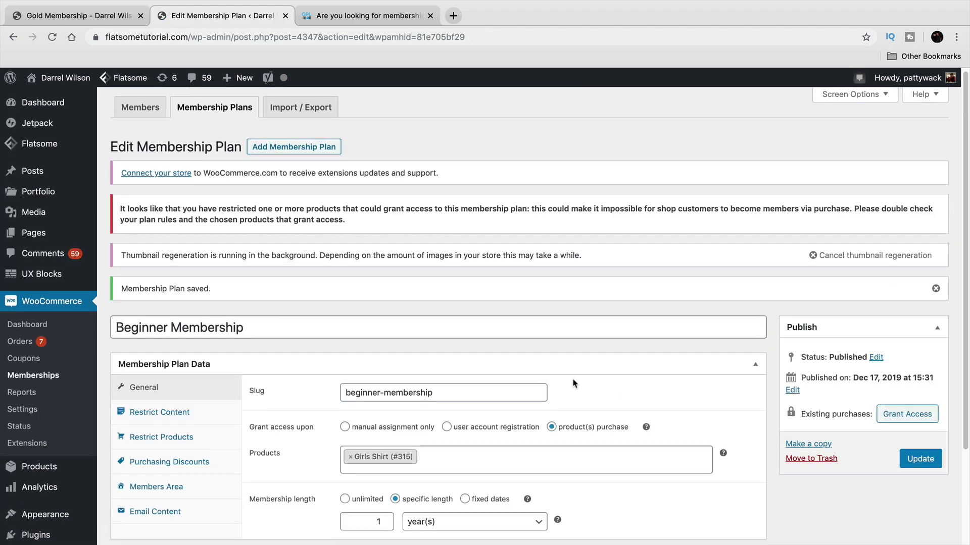
- Examine the notice about restricted products on the saved plan, along with its slug and qualifying product
scroll(576, 379, down, 3)
scroll(596, 313, up, 3)
drag(347, 230, 127, 213)
scroll(421, 336, down, 5)
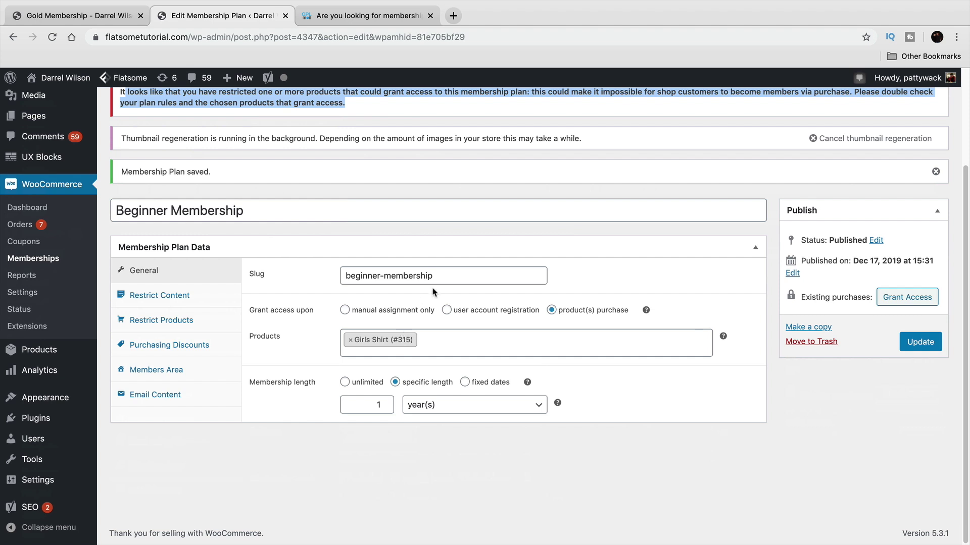
drag(442, 277, 331, 275)
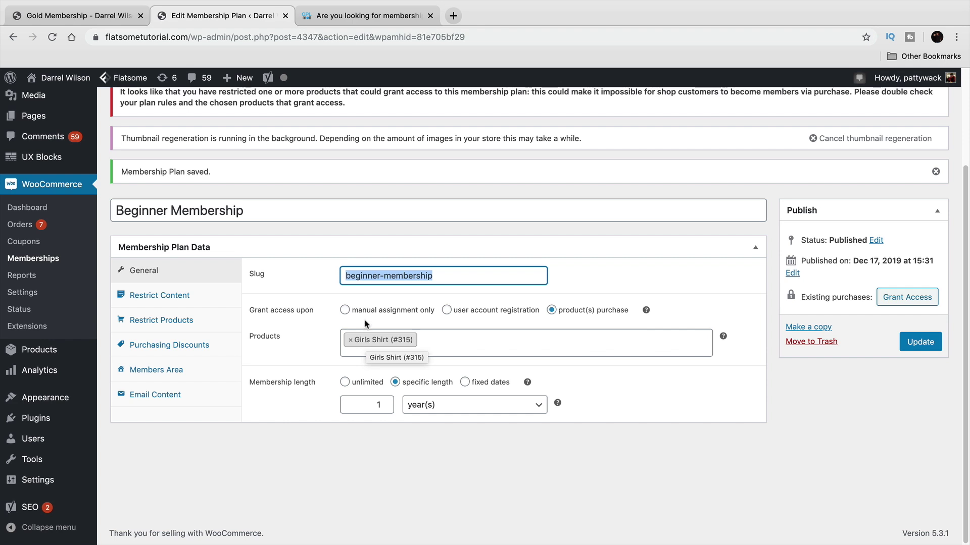
scroll(314, 228, up, 2)
drag(345, 203, 118, 192)
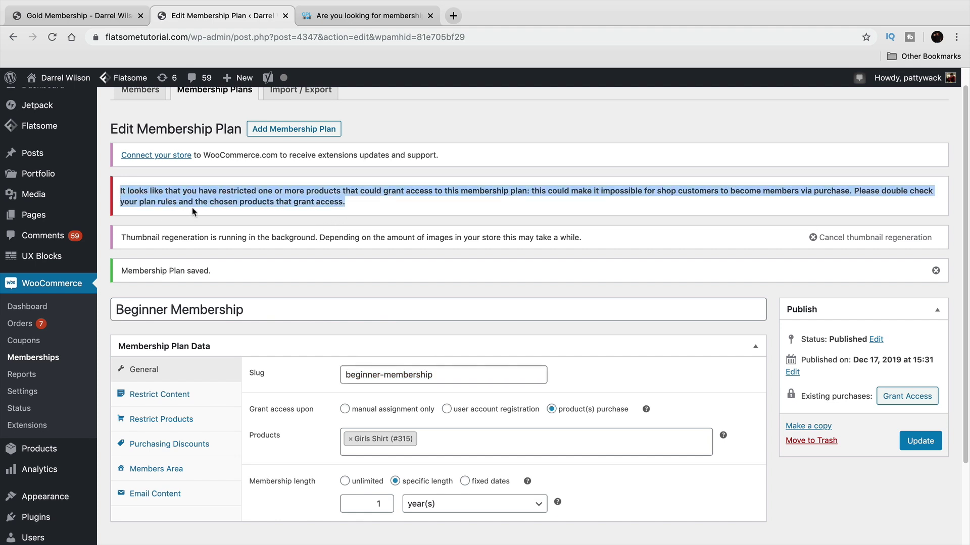
scroll(383, 423, down, 1)
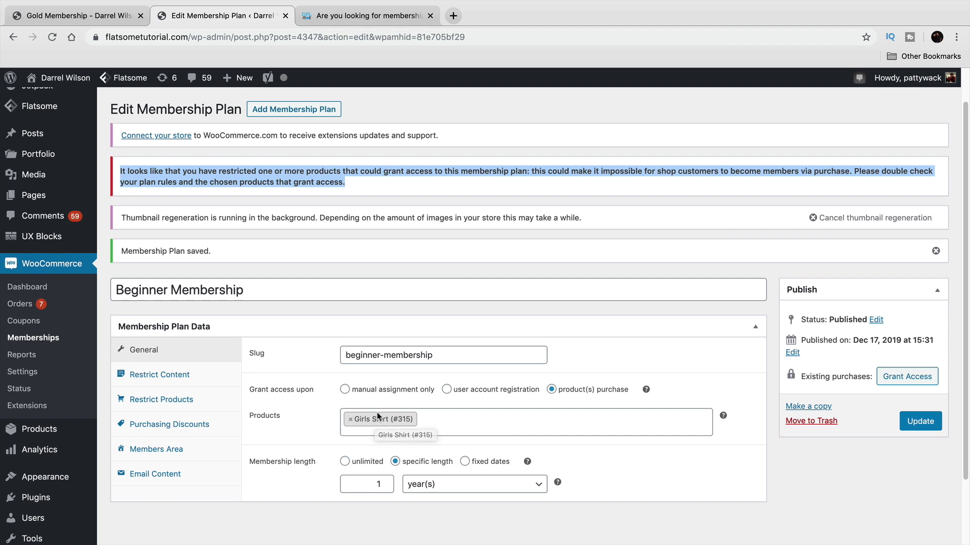
- Create a new product in the Membership category with a regular price of $300 and a sale price of $249
mouse_move(231, 79)
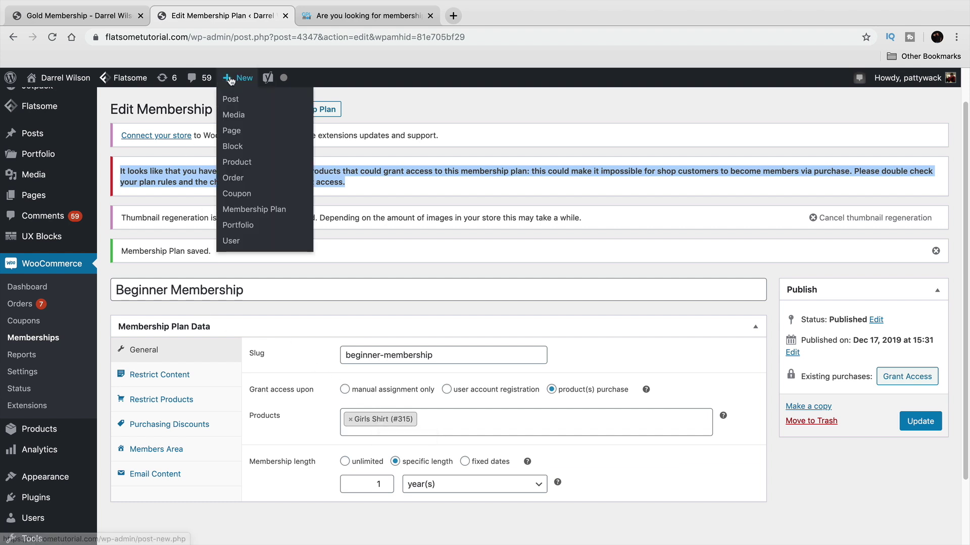
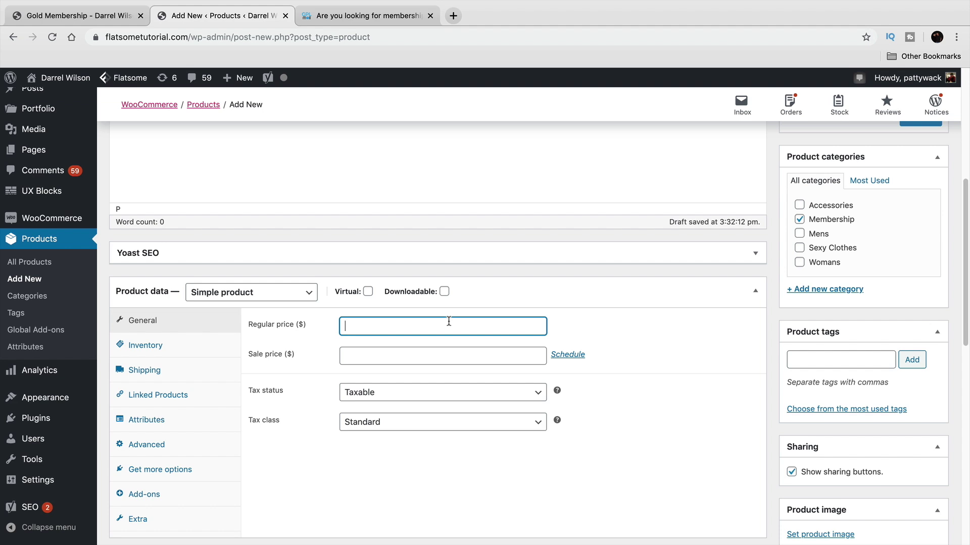
text(300)
click(451, 361)
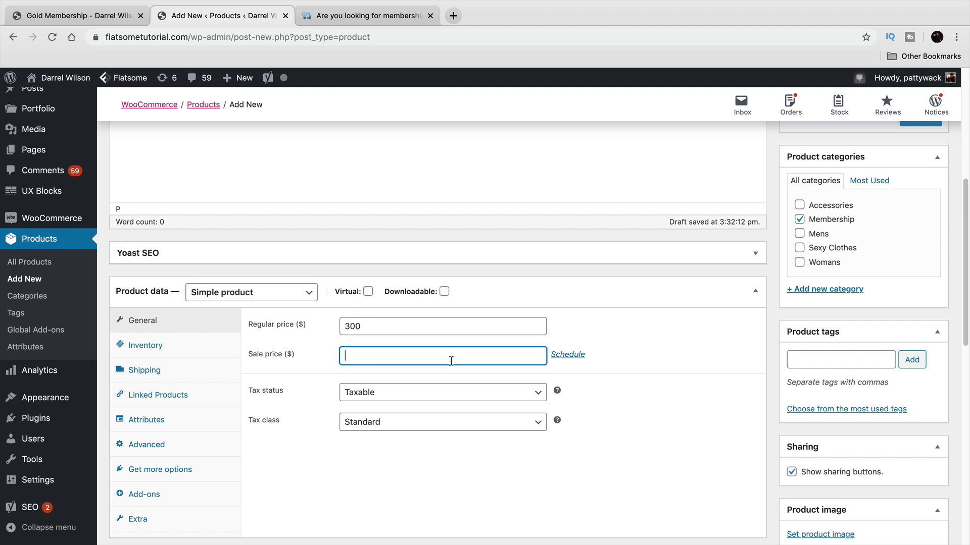
text(2498)
key(BackSpace)
- Set the new product's tax status to None and keep its tax class at Standard
scroll(454, 360, down, 1)
click(454, 370)
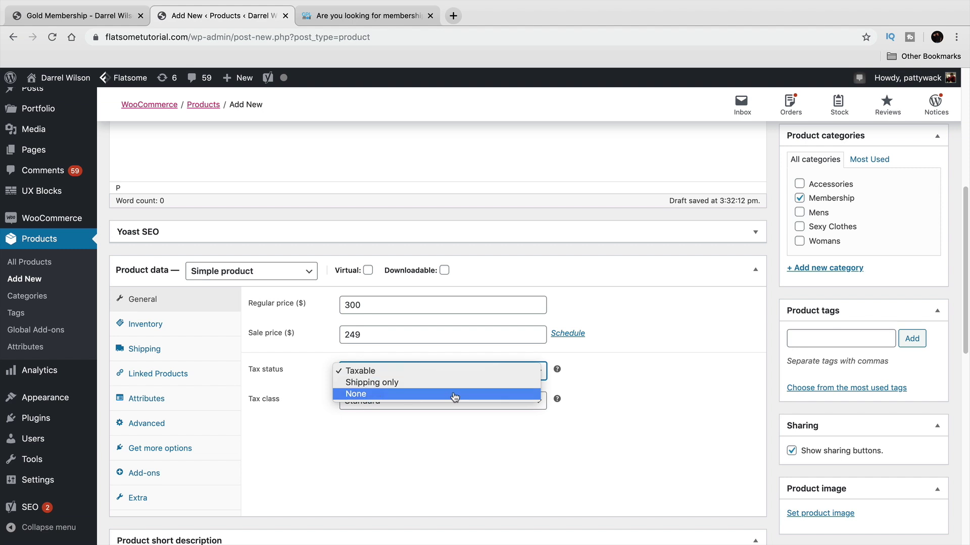
click(453, 395)
scroll(579, 429, down, 4)
click(472, 308)
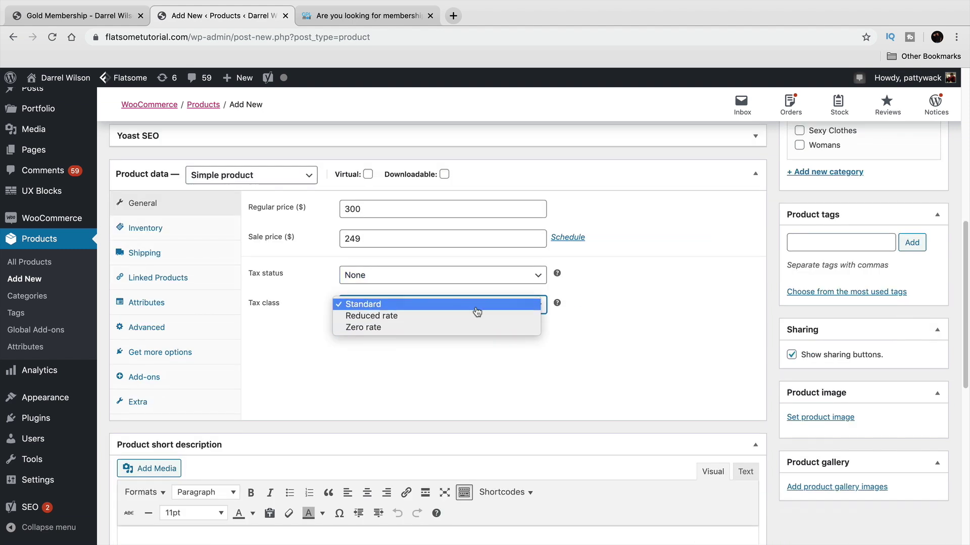
click(473, 306)
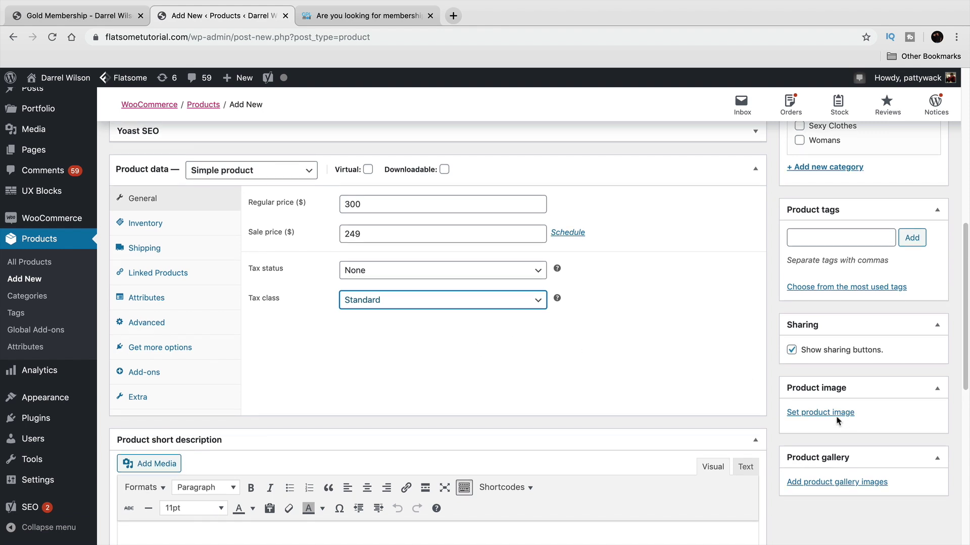
- Set the product image to menu-banner-3.jpg from the media library
click(836, 417)
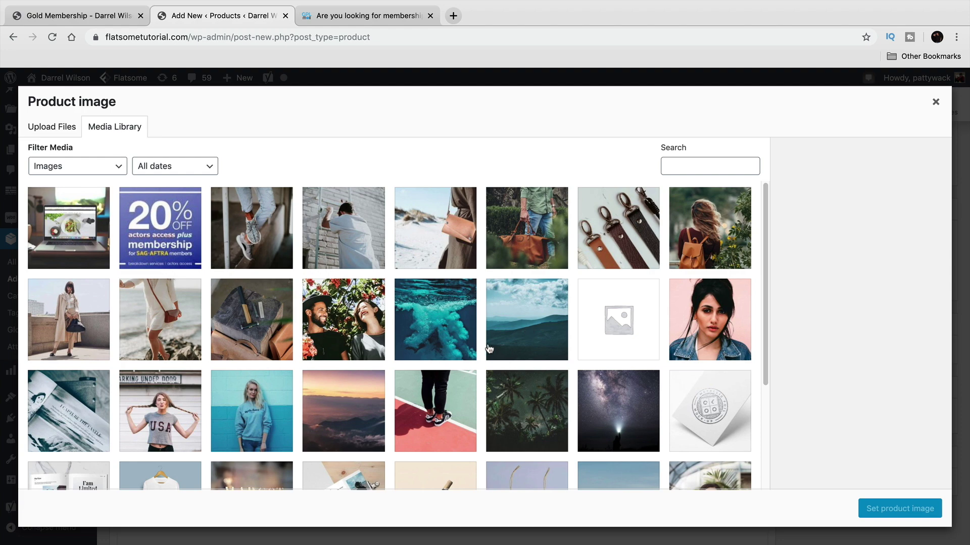
scroll(429, 353, down, 1)
scroll(428, 353, down, 5)
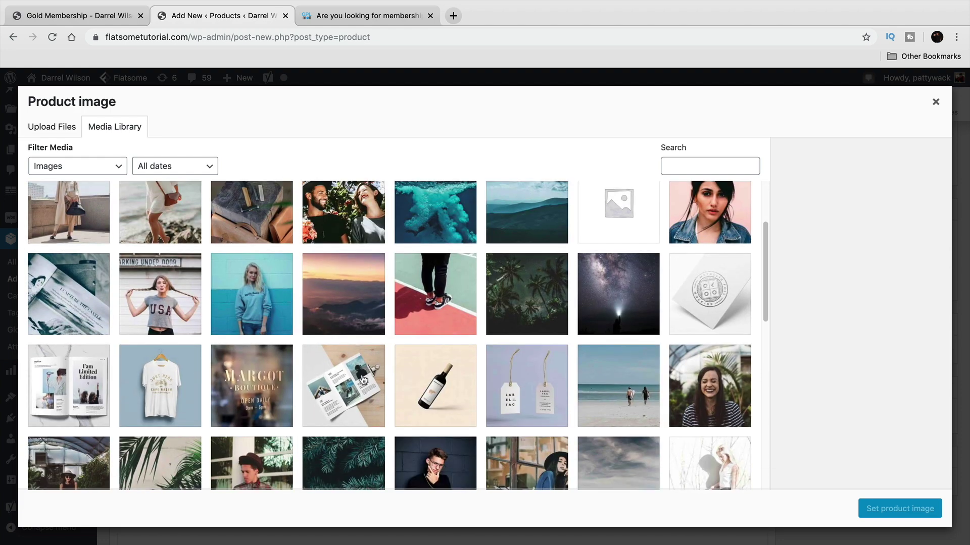
scroll(373, 376, down, 17)
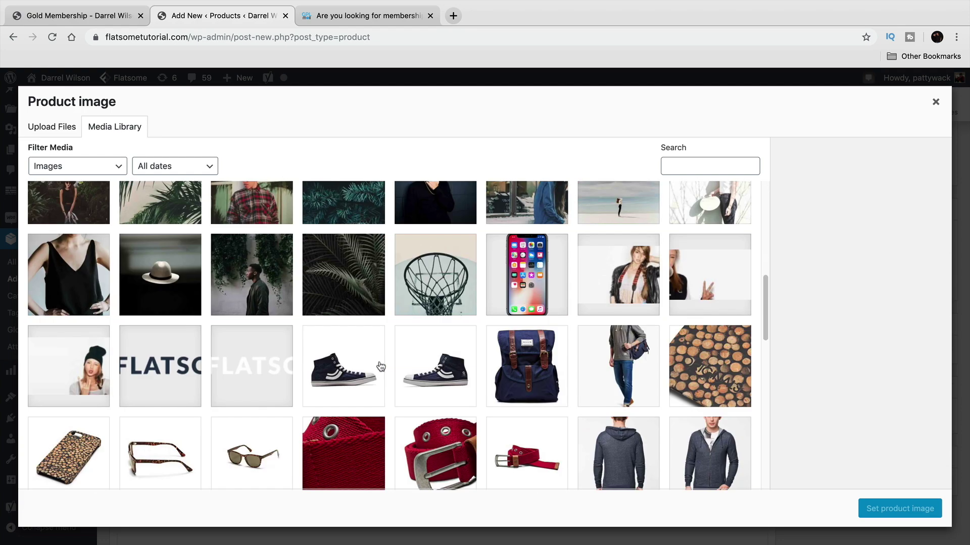
scroll(380, 366, down, 10)
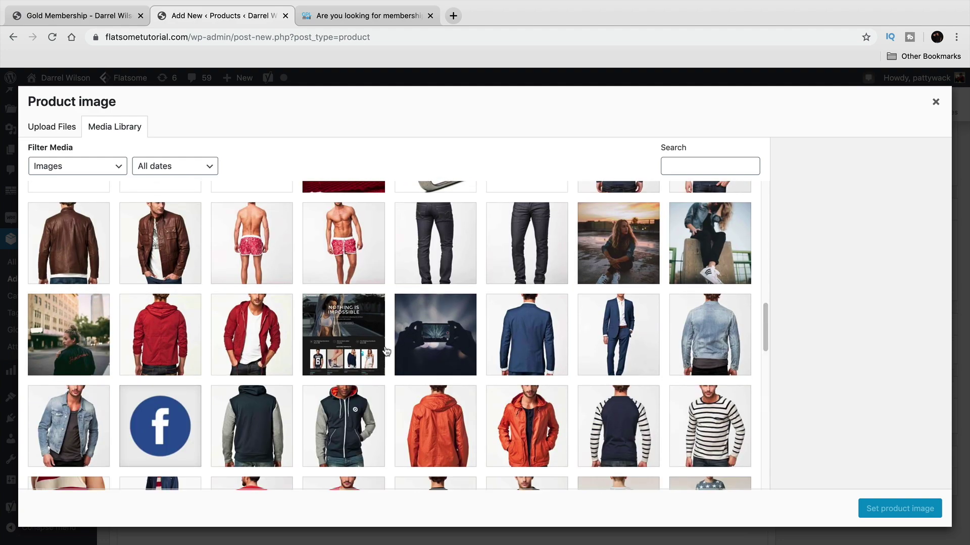
scroll(384, 356, down, 9)
scroll(388, 347, down, 20)
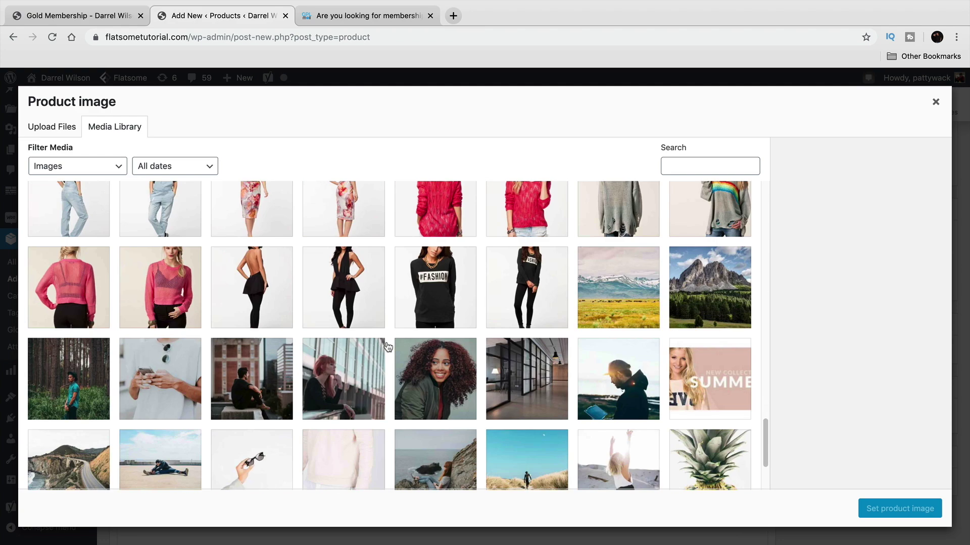
click(712, 377)
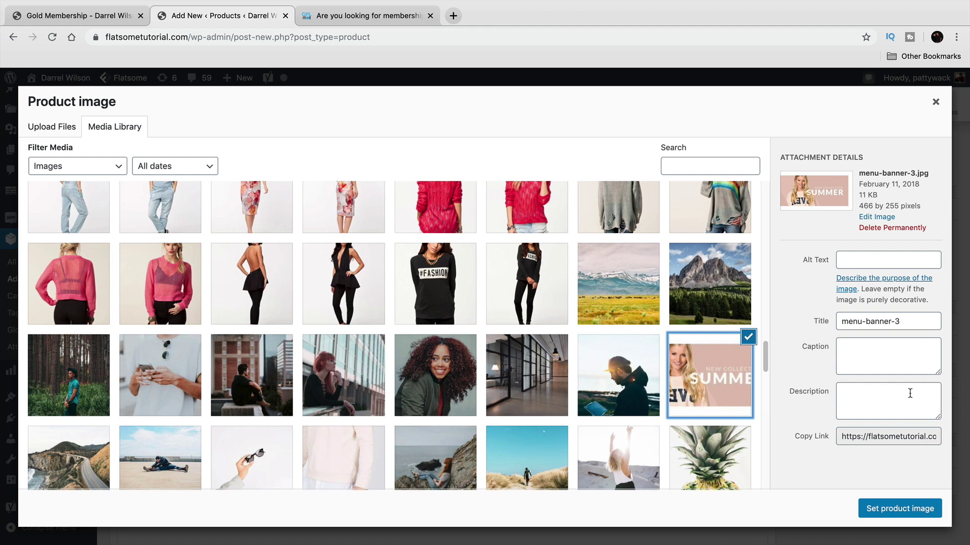
click(897, 507)
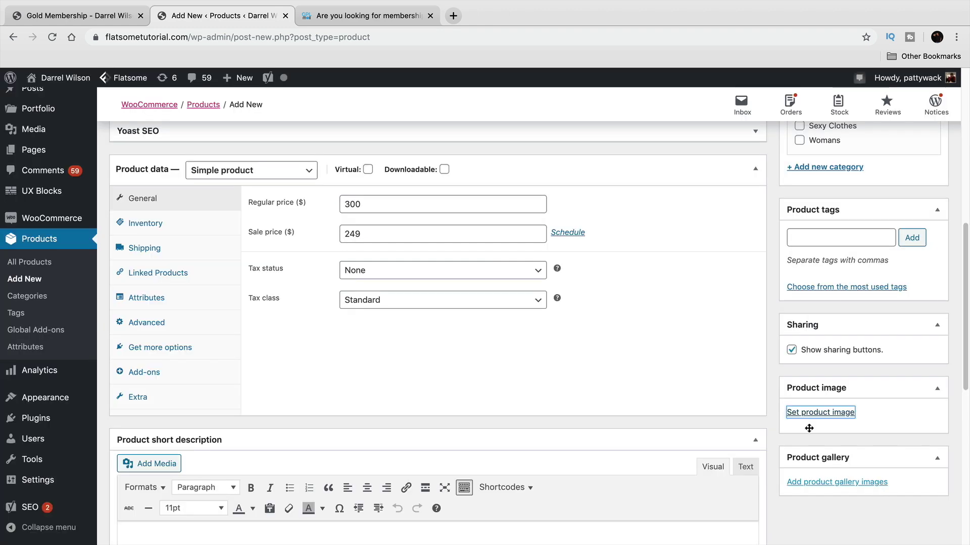
- Write the product short description "this grants access to the contact us page and also gives you 12% off all purchases on the entire website!"
scroll(692, 379, down, 5)
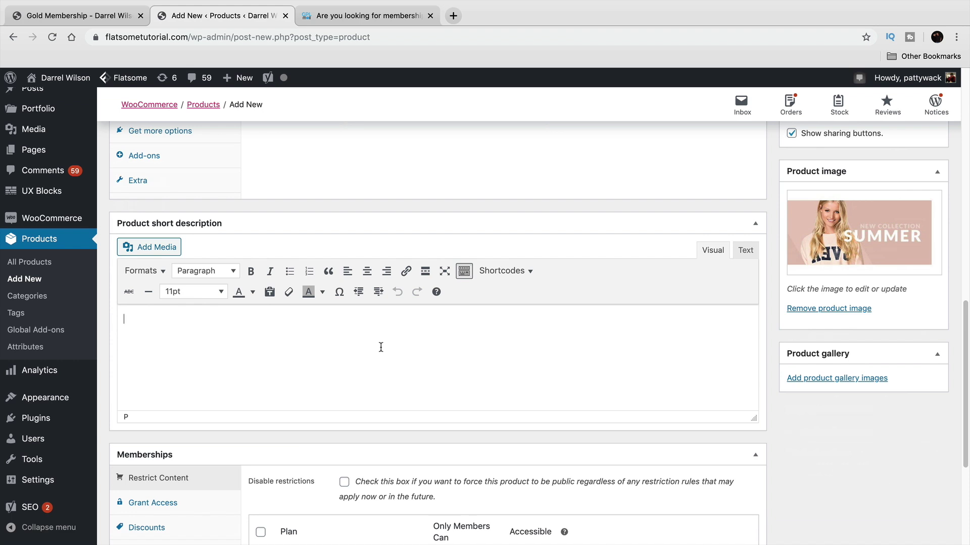
click(381, 347)
text(this grants access to the )
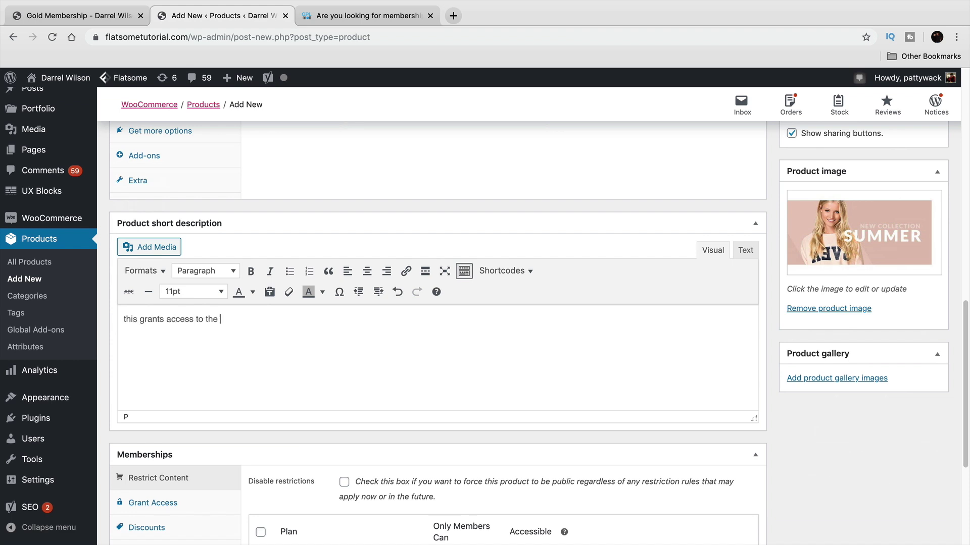
text(contact us page and also gives you 12)
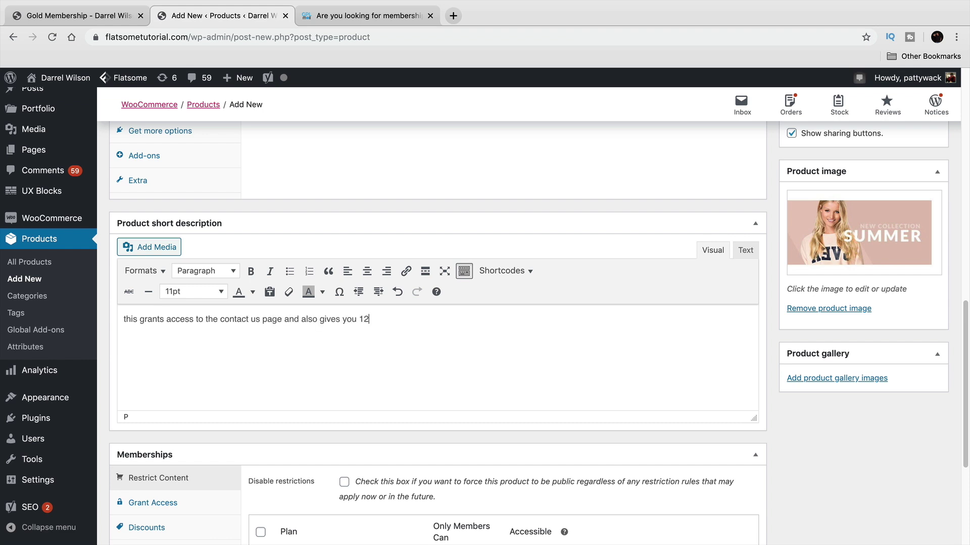
text(% off all purchases on the ent)
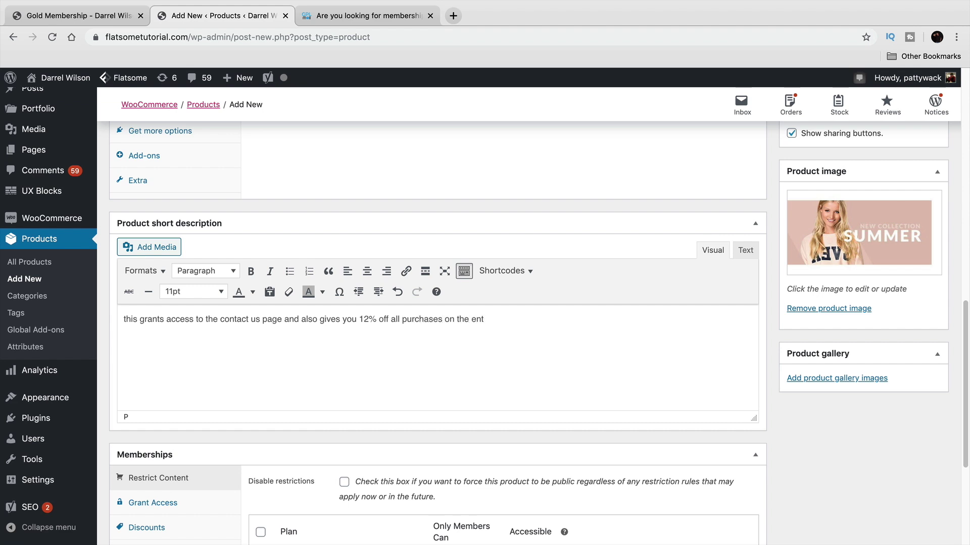
key(BackSpace)
key(BackSpace)
key(BackSpace)
text(re webs)
- Read the product's membership restriction notice and compare it with the Gold Membership product page
scroll(337, 362, down, 5)
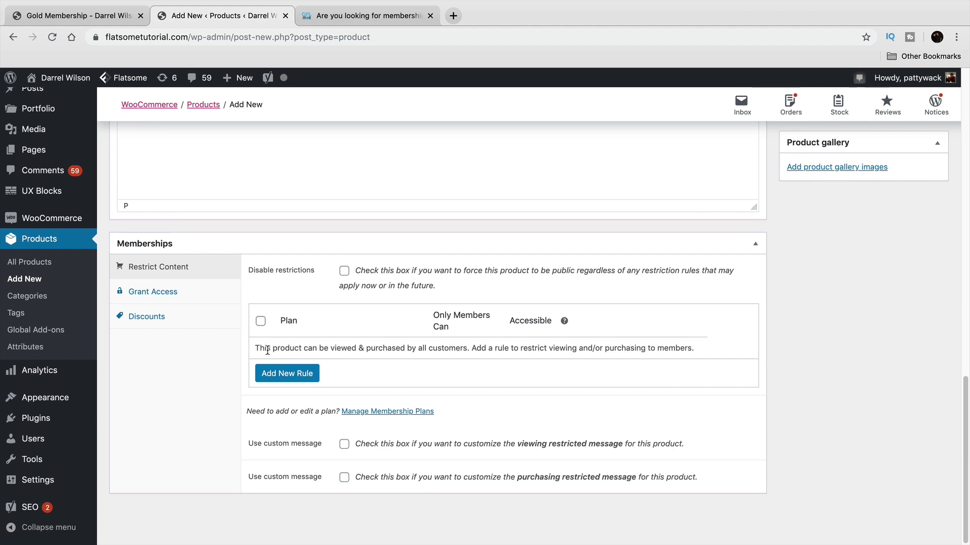
drag(264, 350, 485, 348)
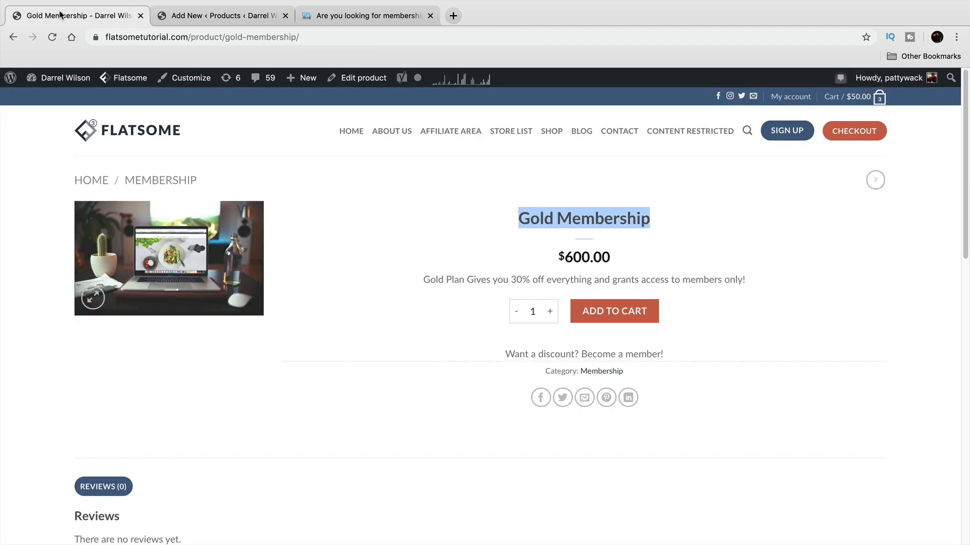
click(63, 18)
click(222, 15)
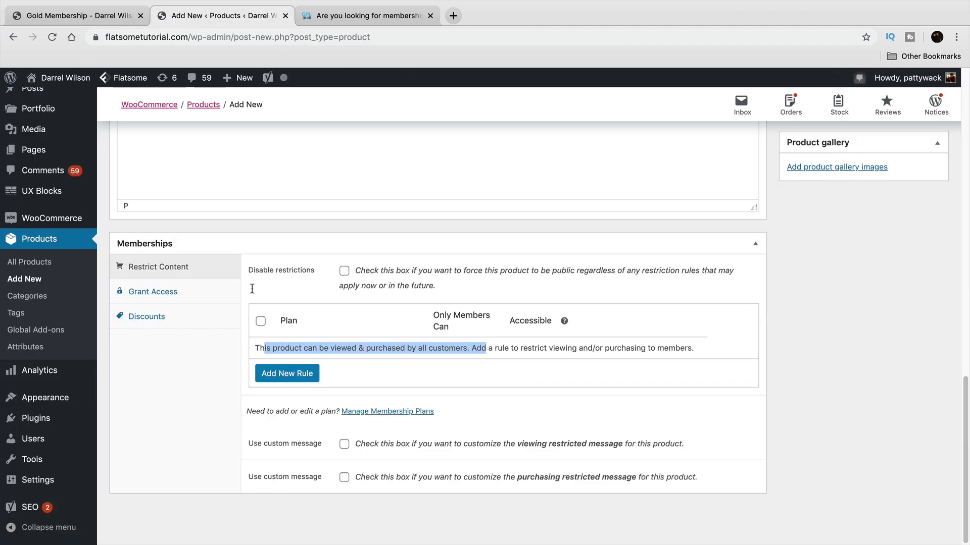
- Add a restriction rule that lets only GOLD PLAN members view the product immediately, and check the Gold Membership page for comparison
click(303, 373)
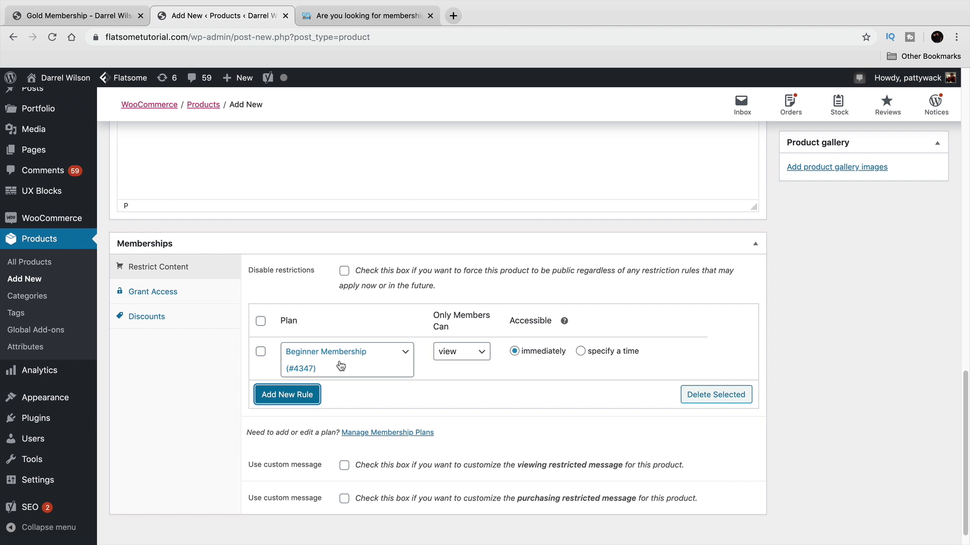
click(392, 361)
click(376, 430)
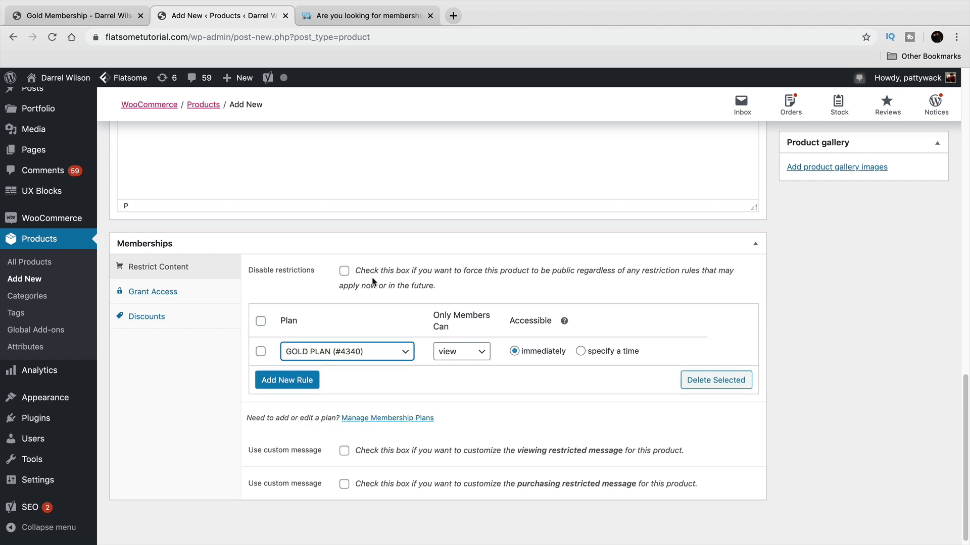
click(76, 15)
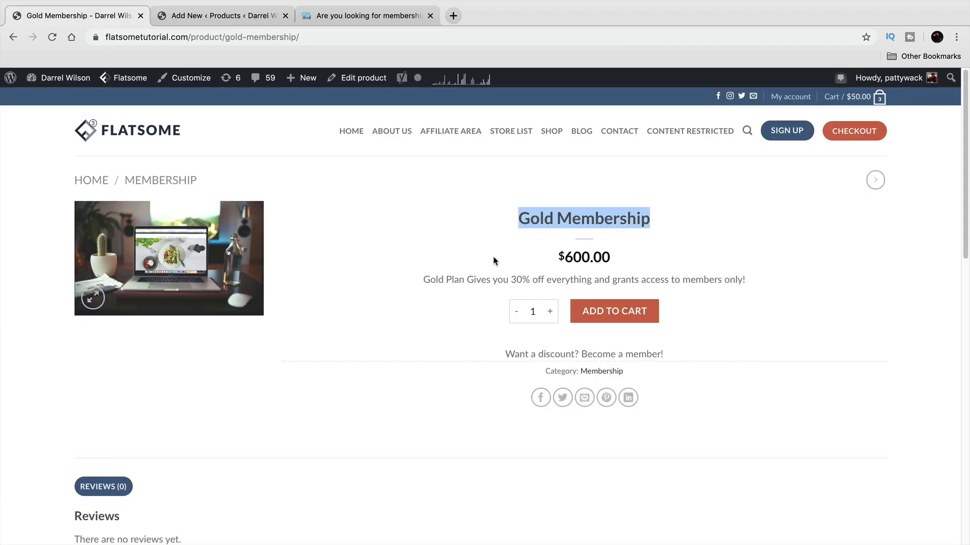
click(241, 16)
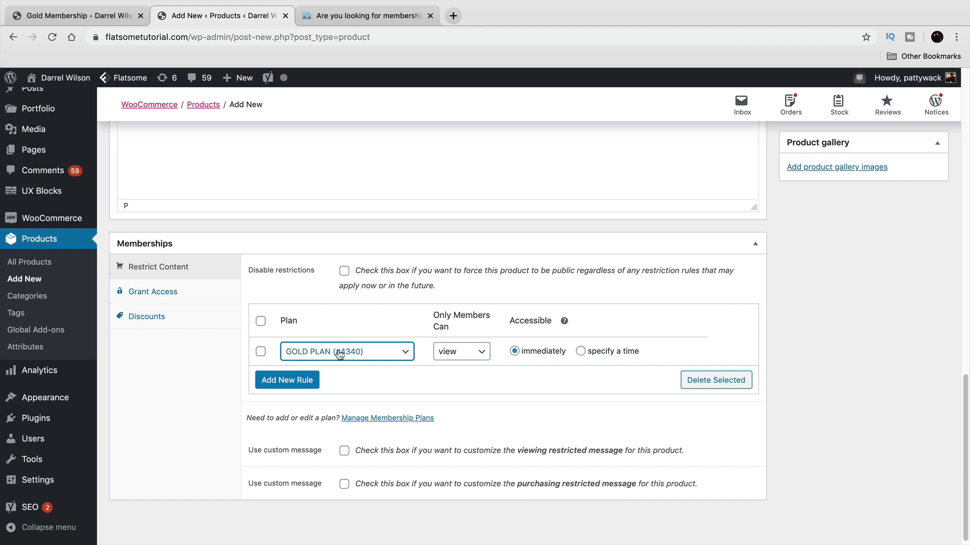
- Delete the GOLD PLAN restriction rule from the product
click(724, 382)
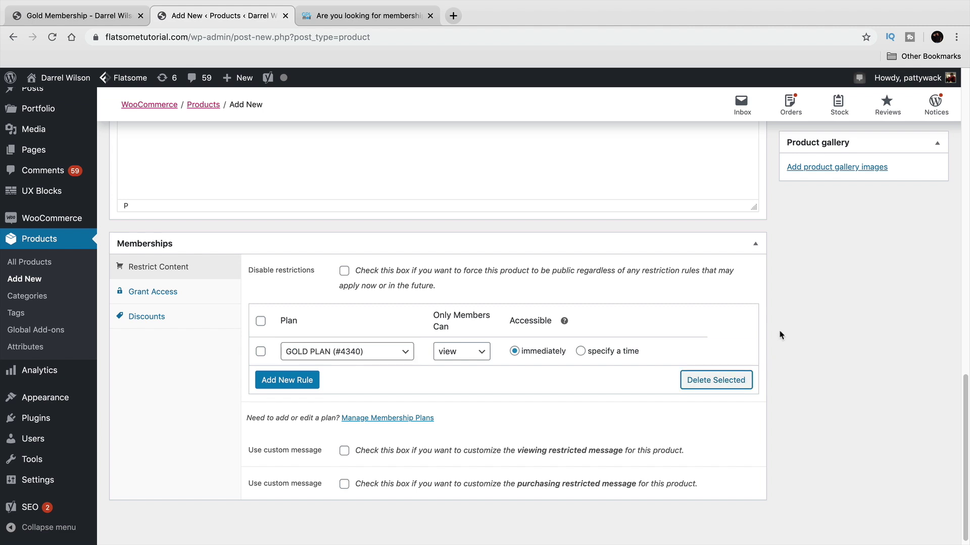
click(261, 352)
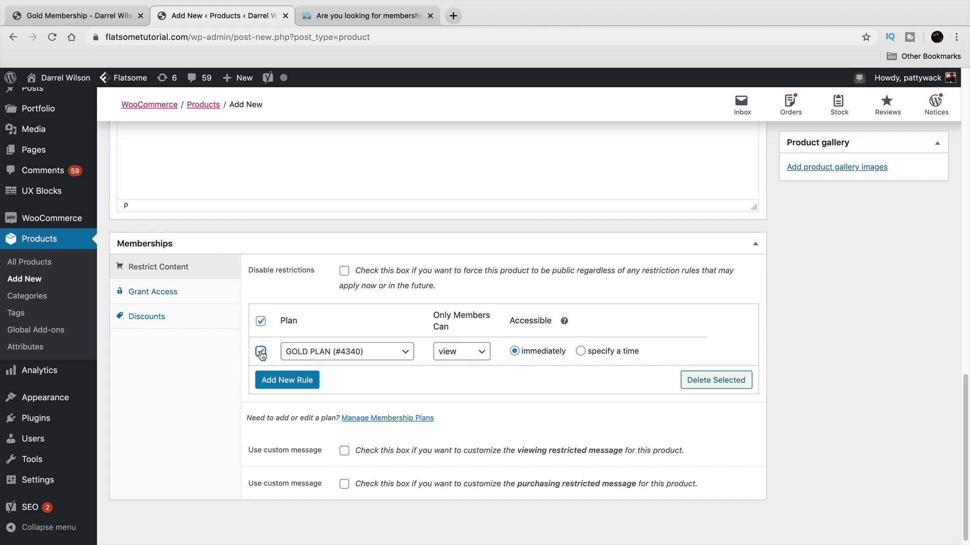
click(717, 381)
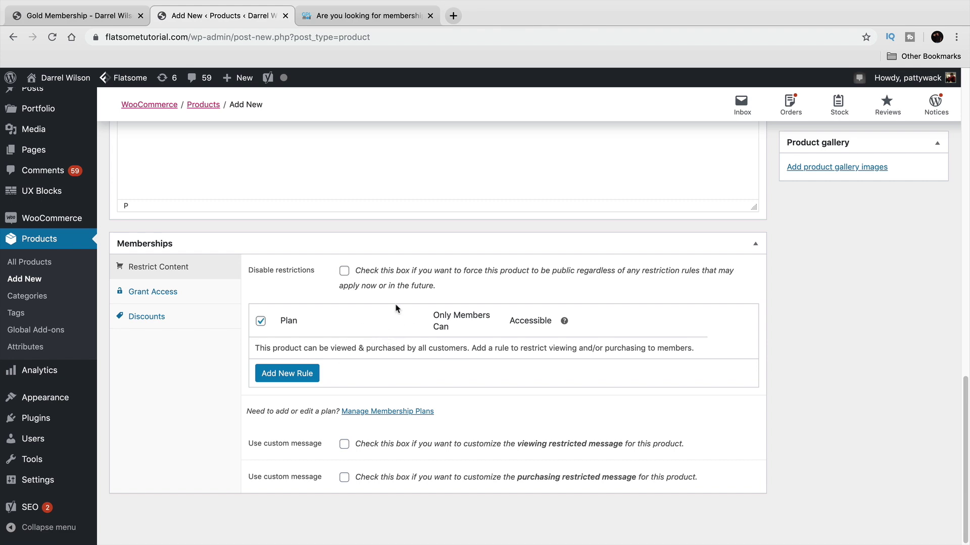
- Enable the custom viewing and purchasing restricted messages to inspect their editors, and disable both again
click(345, 446)
scroll(347, 449, down, 4)
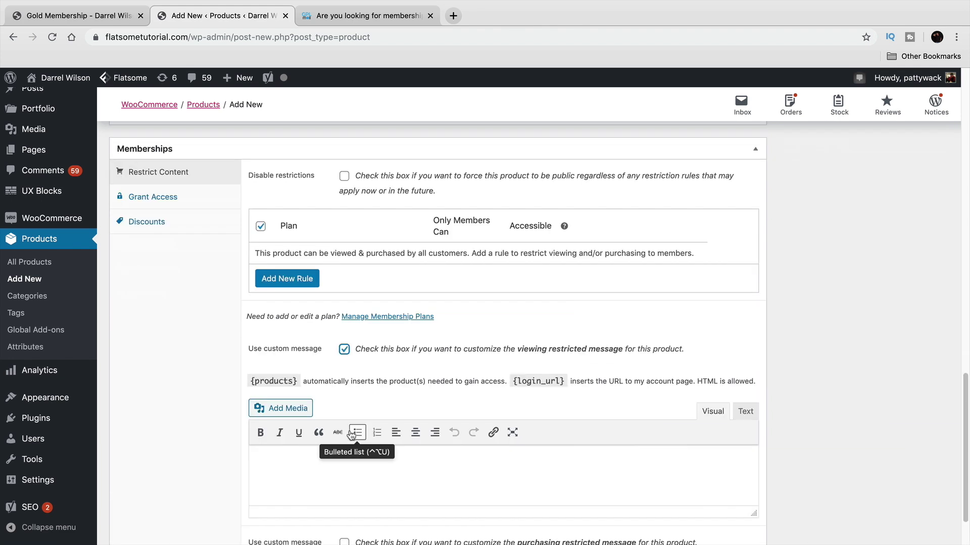
click(344, 478)
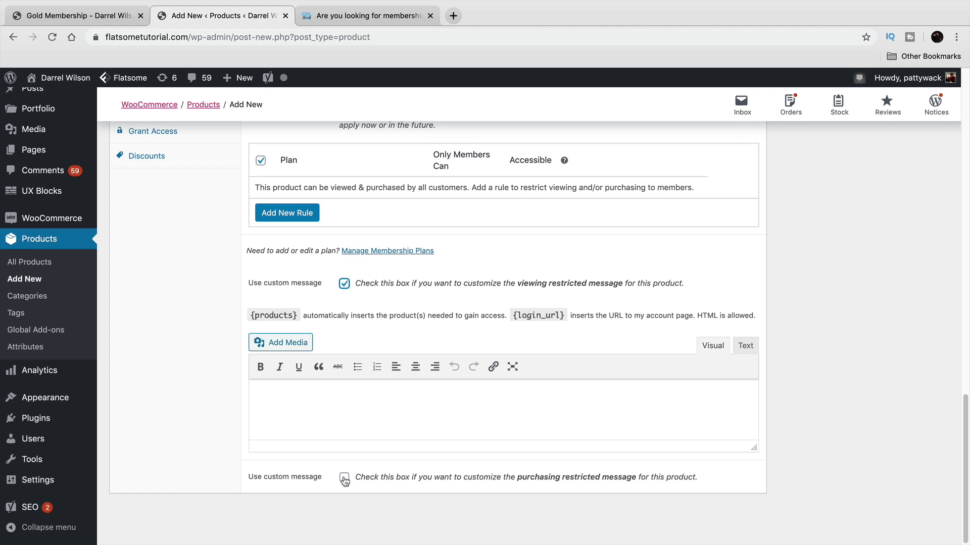
scroll(616, 396, down, 4)
scroll(344, 374, up, 2)
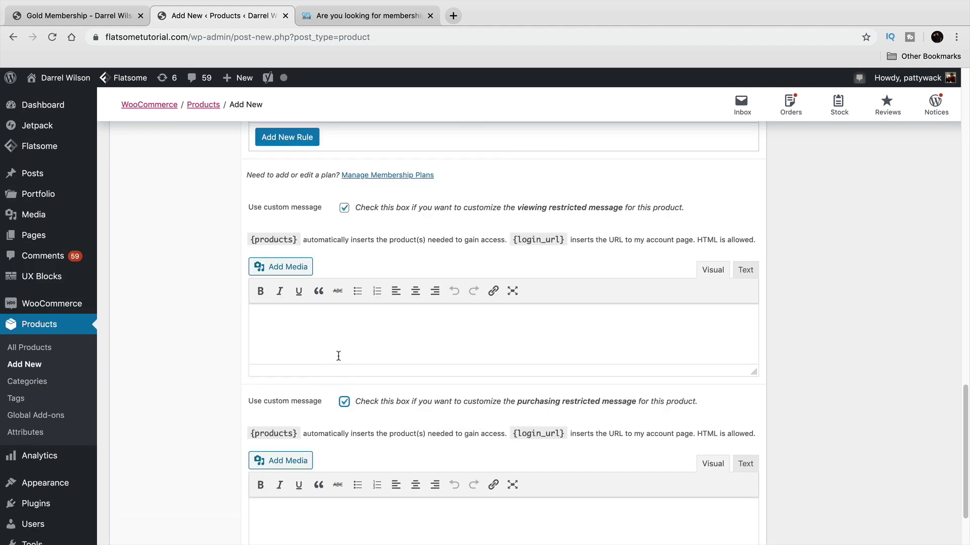
click(345, 401)
click(350, 285)
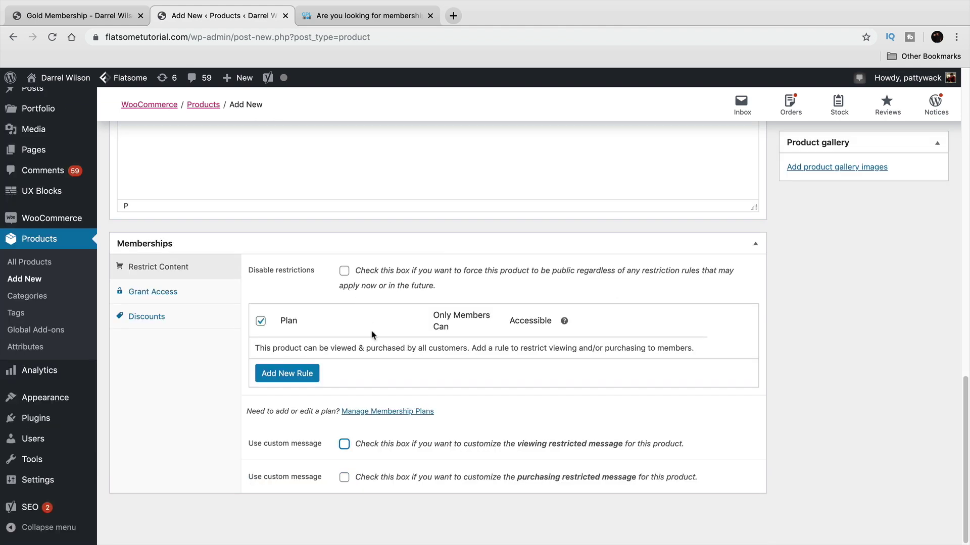
- Make purchasing the product grant access to the Beginner Membership plan
click(169, 290)
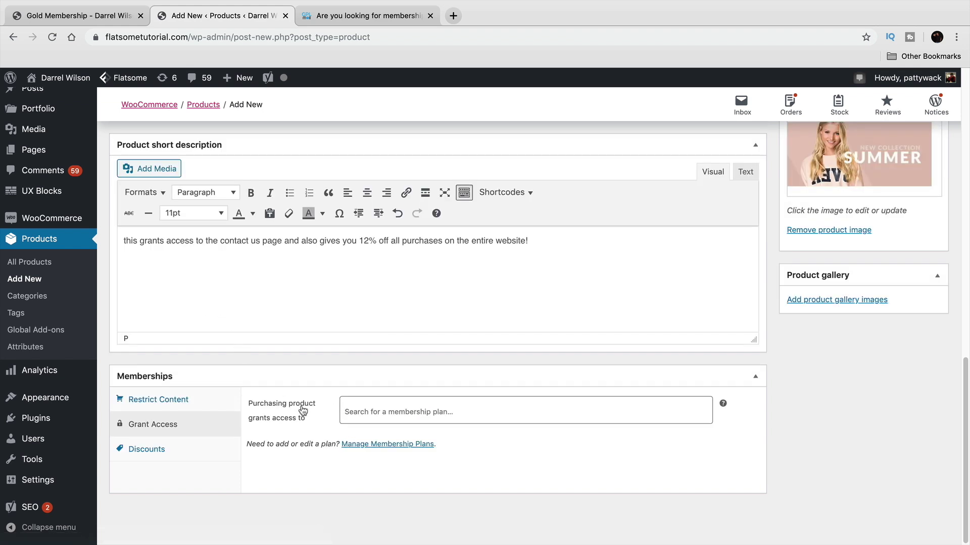
click(356, 413)
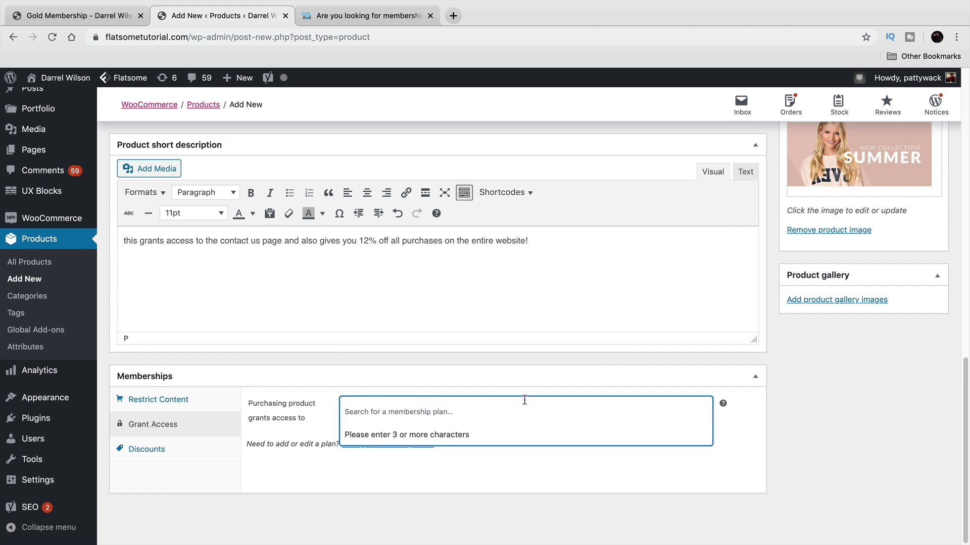
text(beginner)
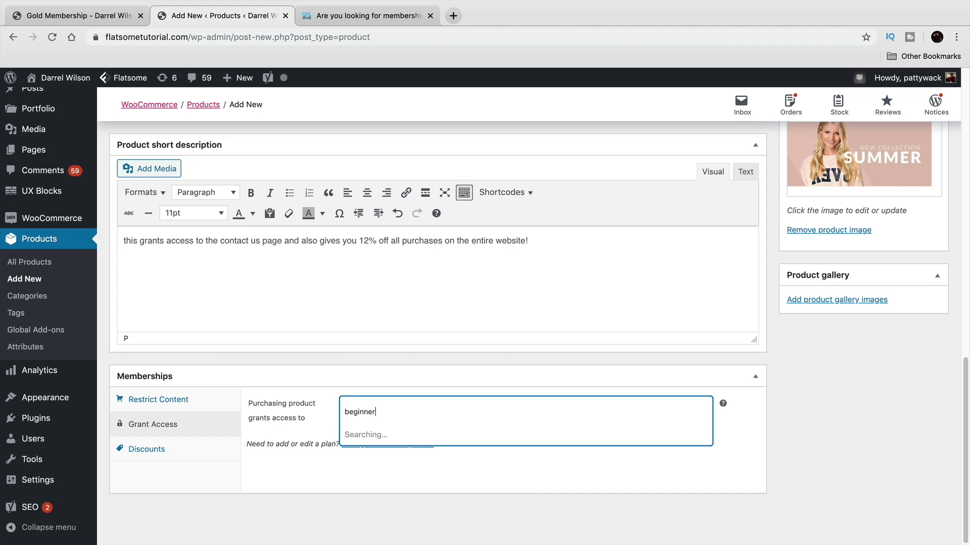
click(510, 440)
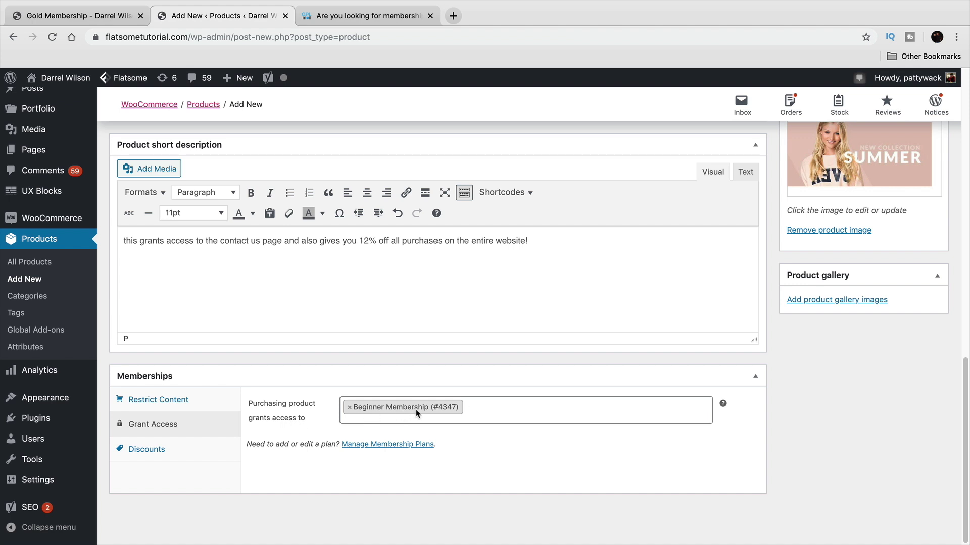
- Review the product's membership discount rules, including the Beginner Membership amount, and view the Gold Membership product page
click(185, 448)
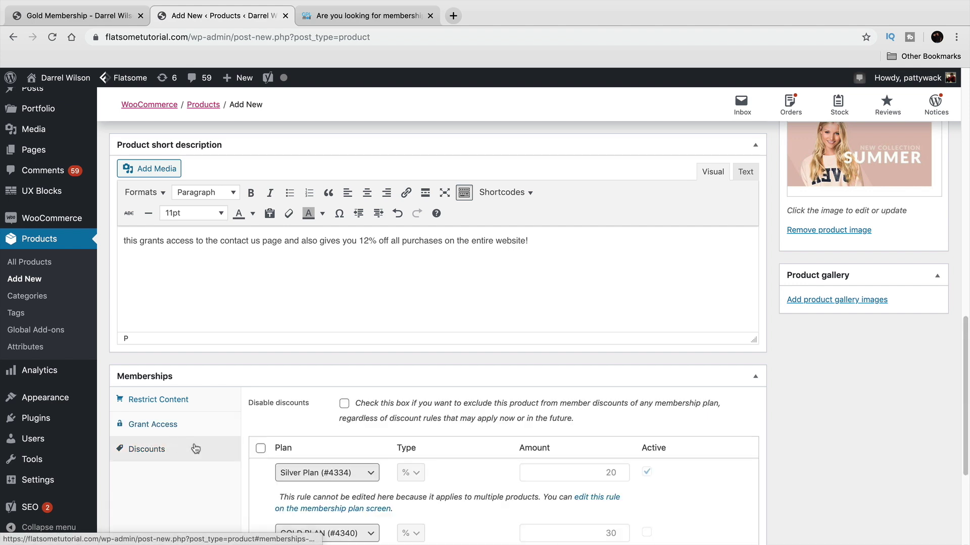
scroll(218, 454, down, 3)
scroll(225, 458, down, 1)
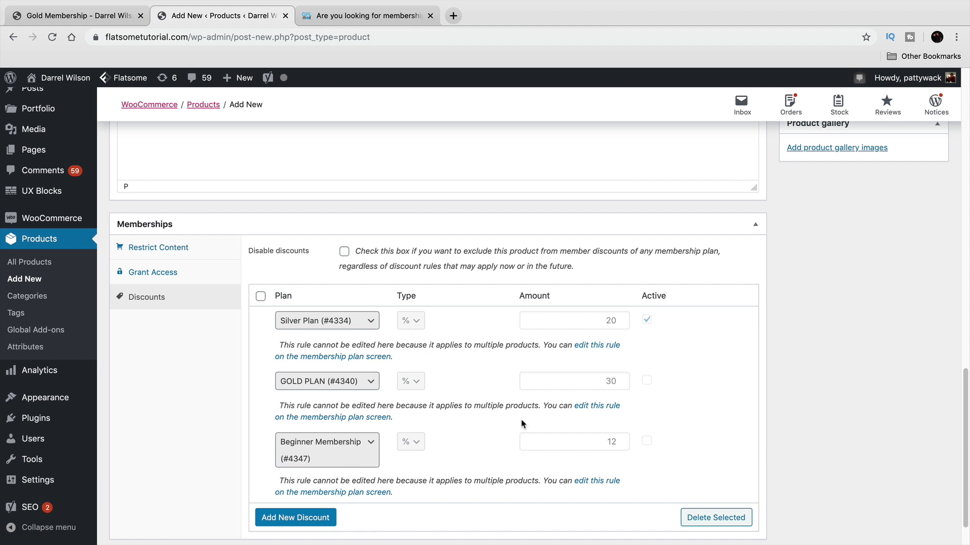
drag(527, 407, 534, 433)
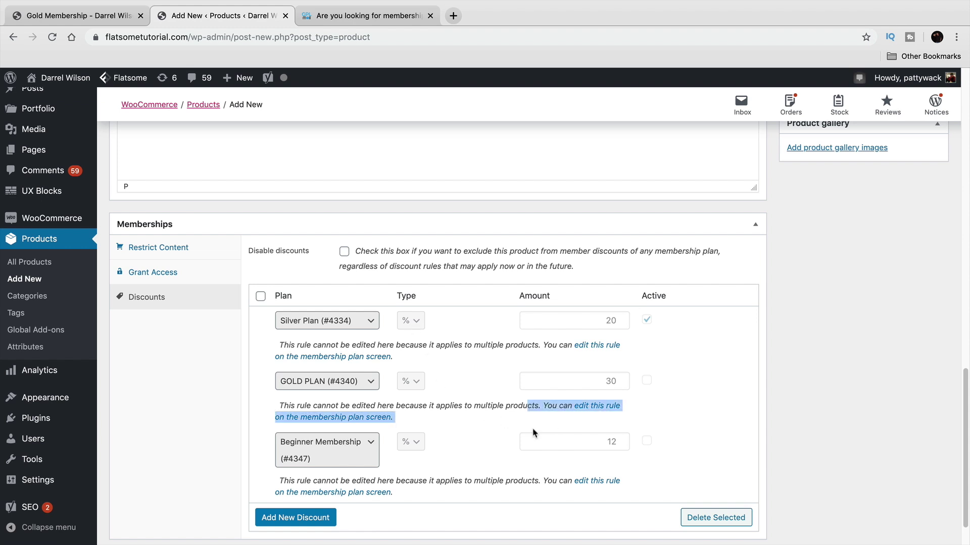
scroll(539, 430, down, 1)
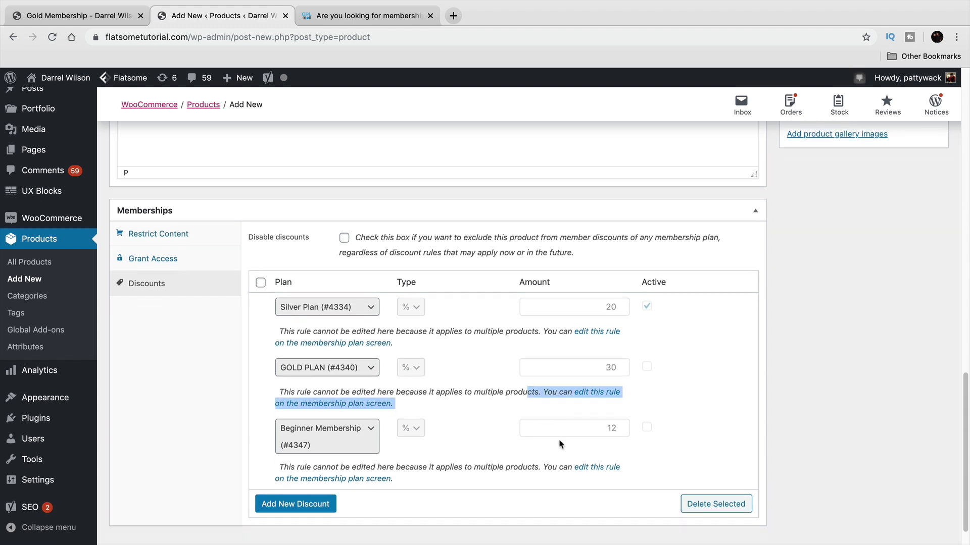
drag(604, 434, 619, 433)
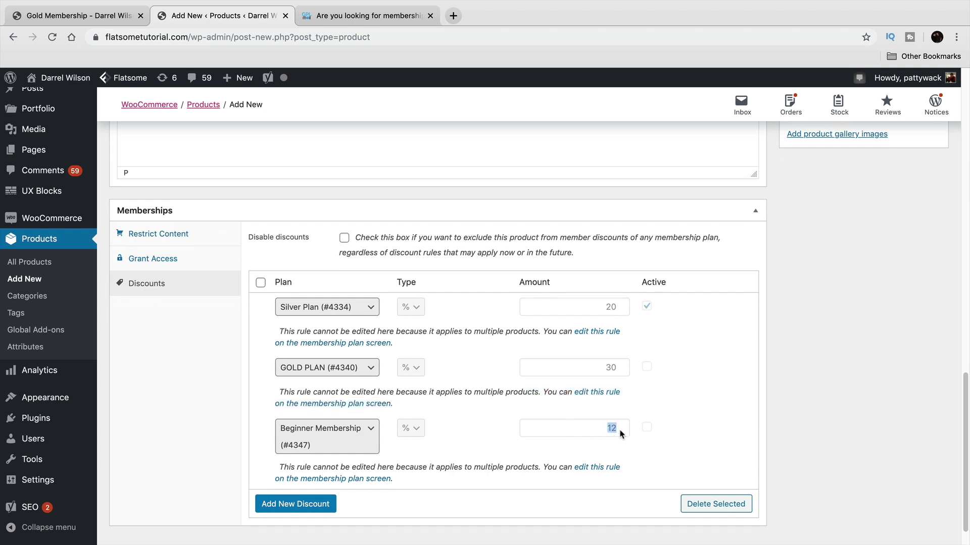
click(617, 433)
click(97, 19)
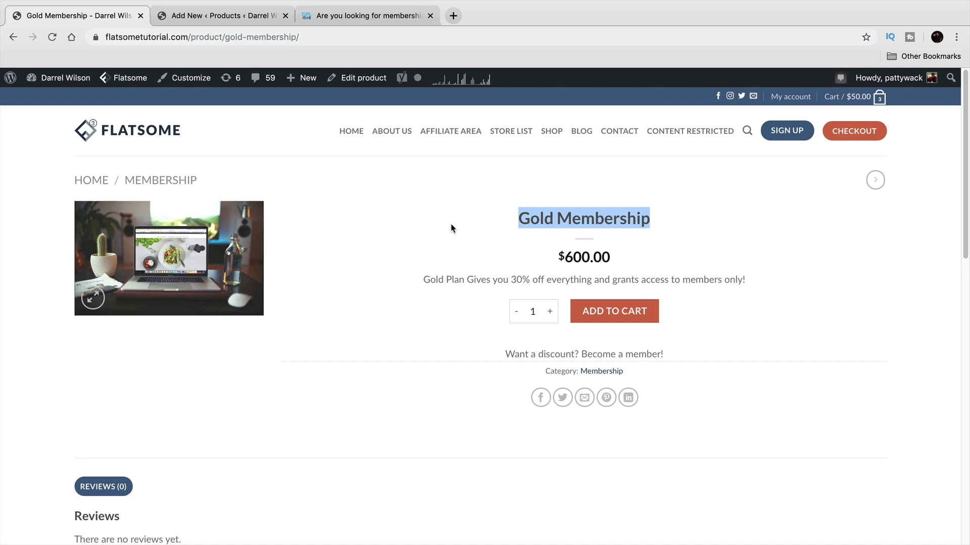
- Publish the Beginners Membership Plan product
click(203, 16)
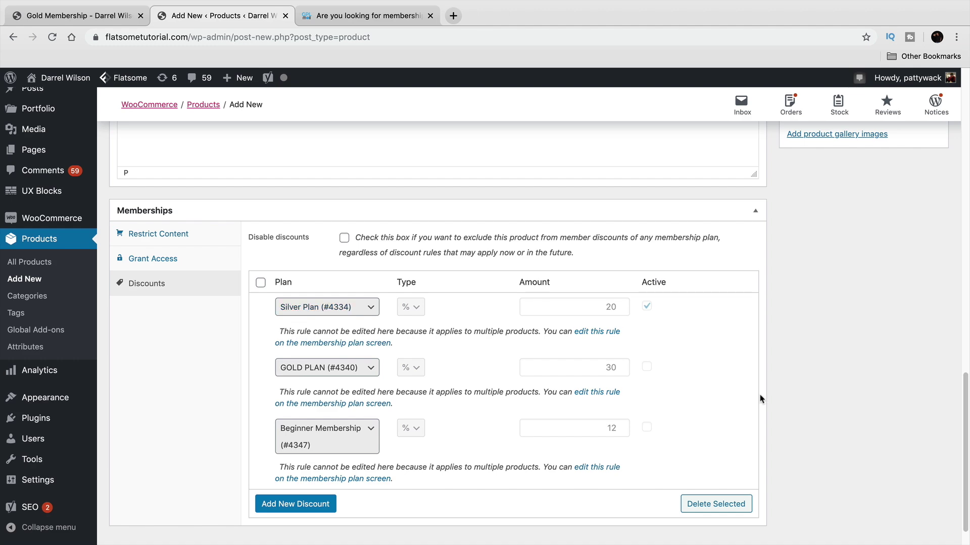
scroll(760, 399, up, 10)
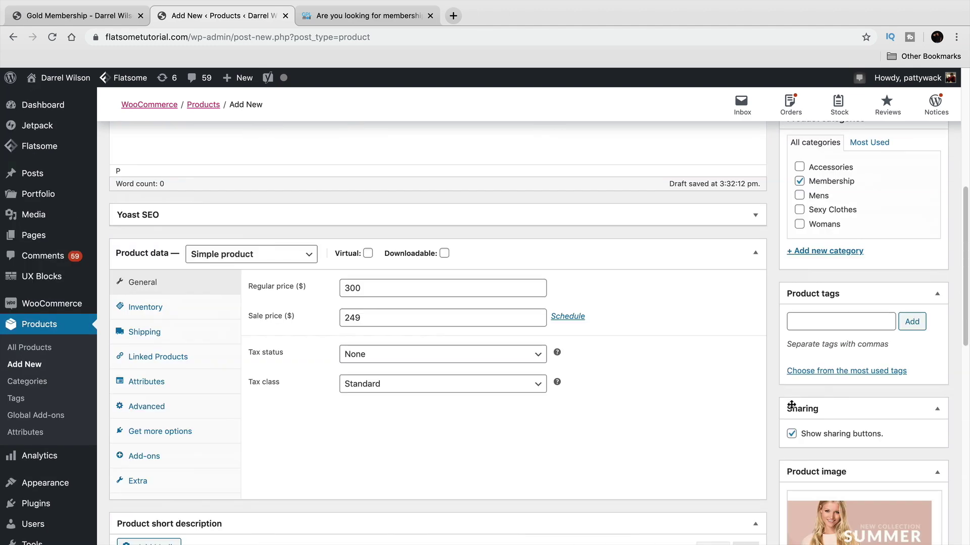
scroll(792, 405, up, 4)
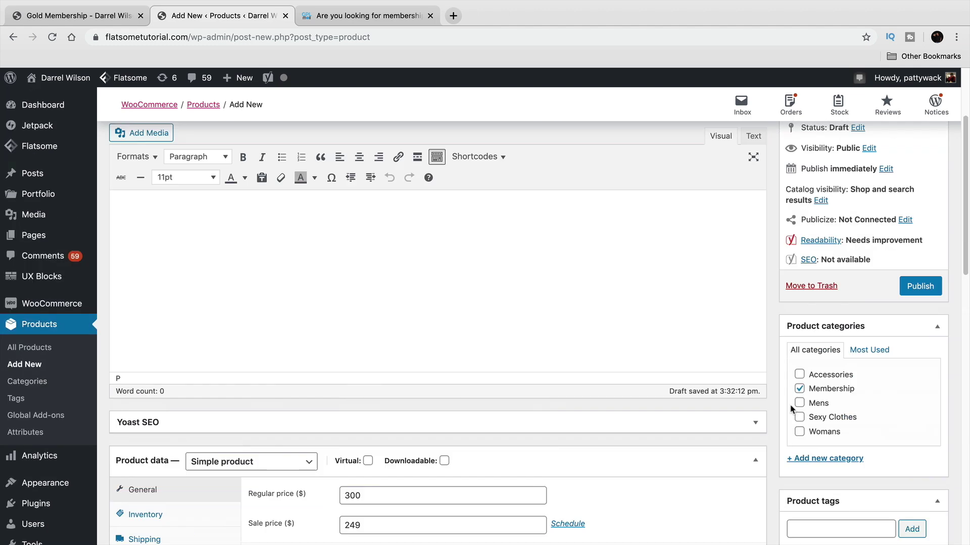
click(928, 292)
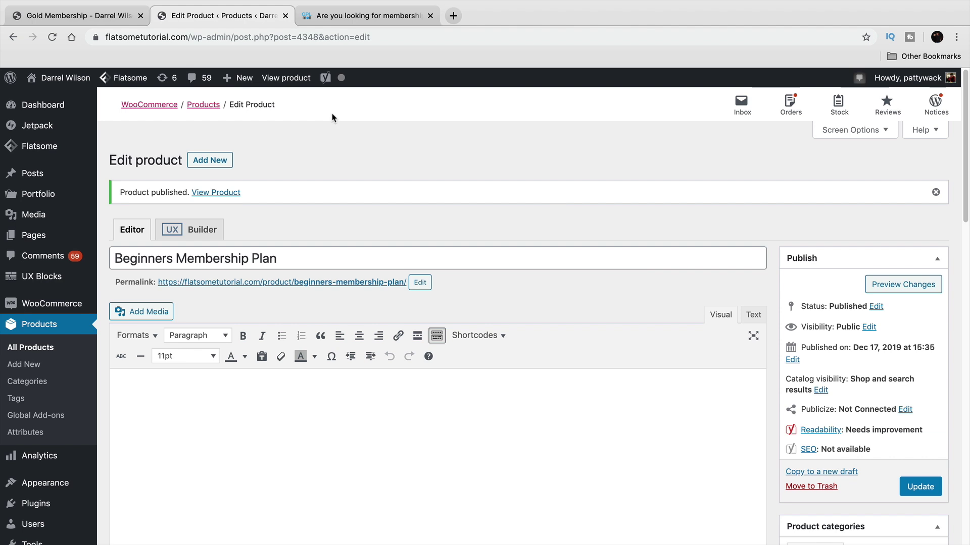
- View the published Beginners Membership Plan product page and examine its title, prices and short description
click(286, 79)
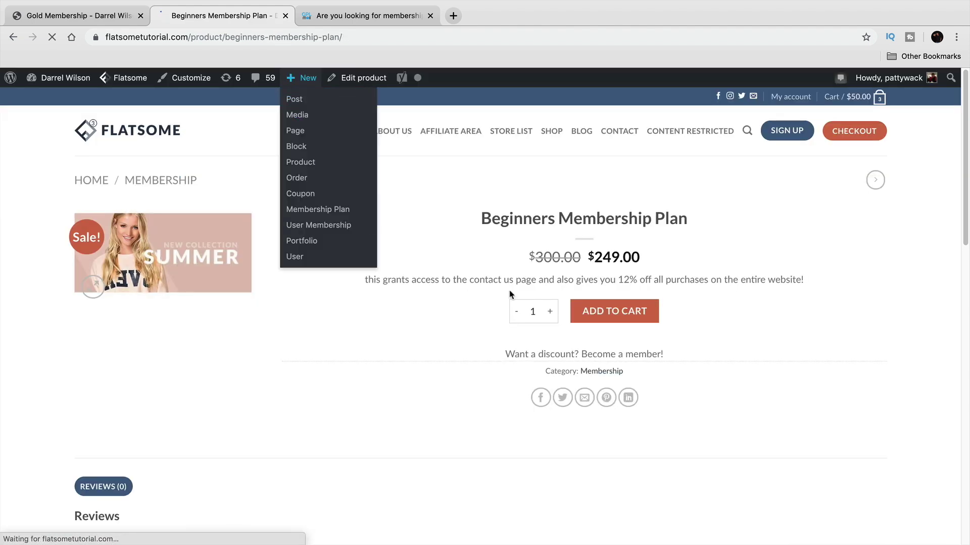
drag(470, 222, 708, 229)
drag(526, 260, 658, 259)
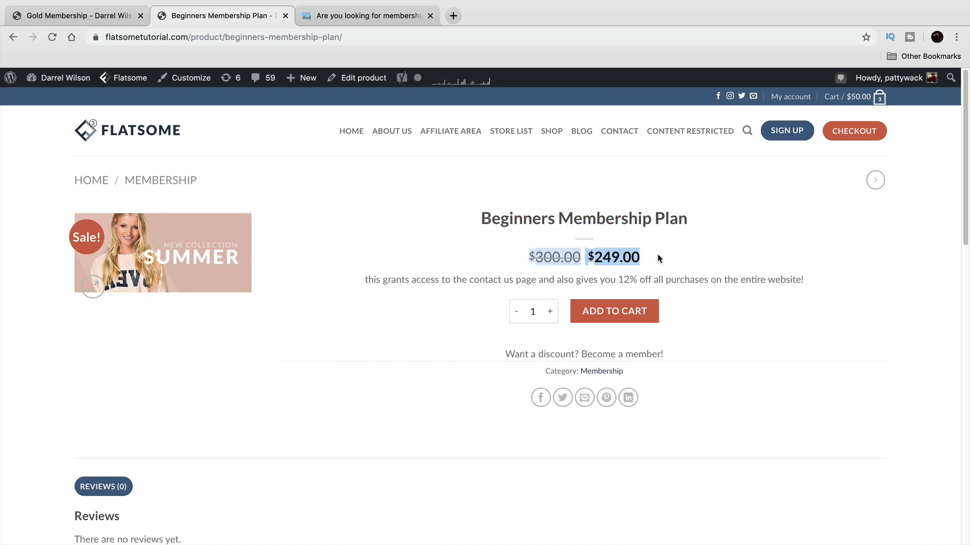
drag(374, 283, 817, 286)
click(819, 281)
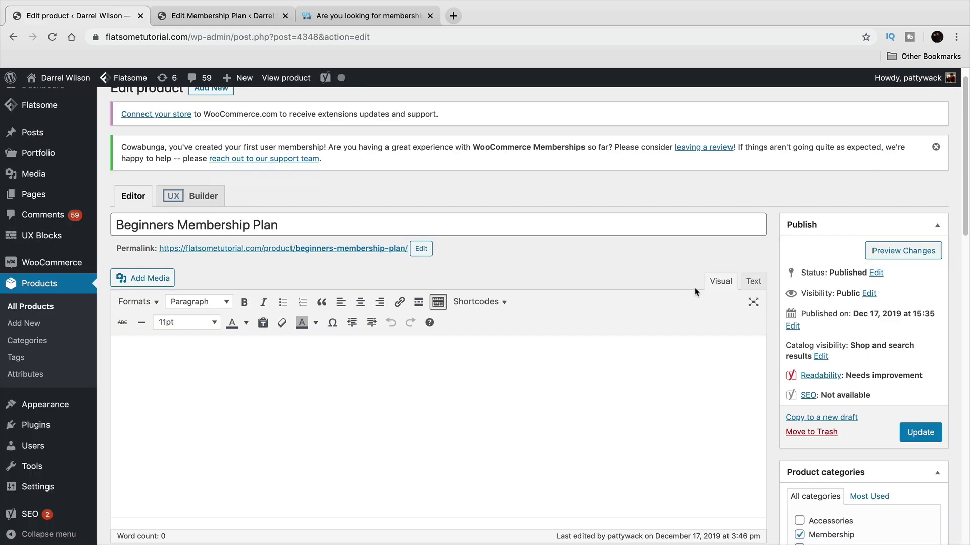
- Check the product's Virtual setting and save the Beginner Membership plan with its product purchasing discount active
scroll(694, 292, down, 6)
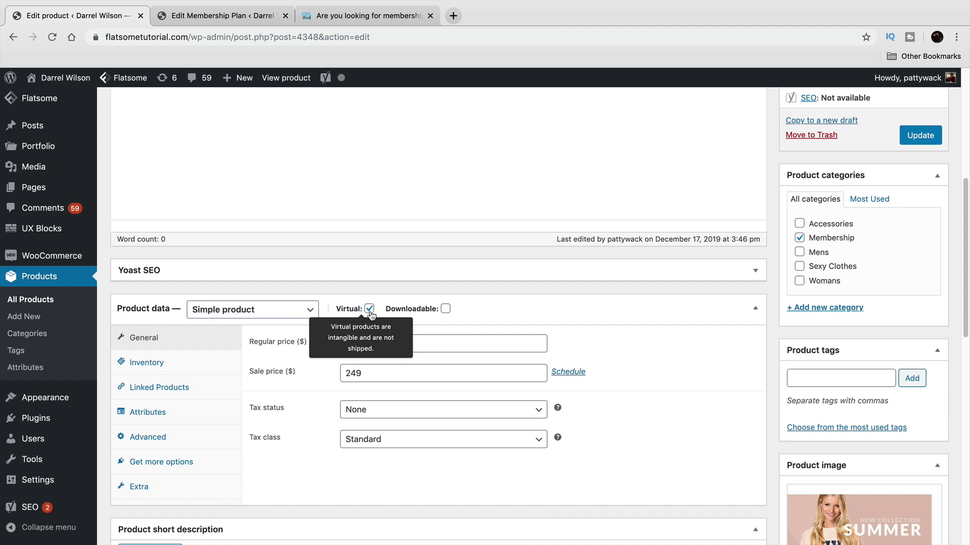
click(222, 16)
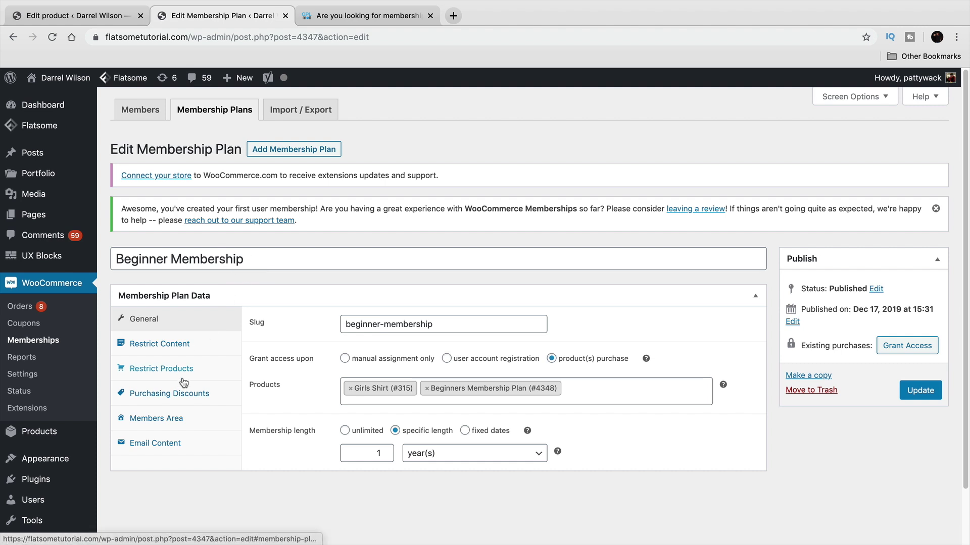
click(186, 394)
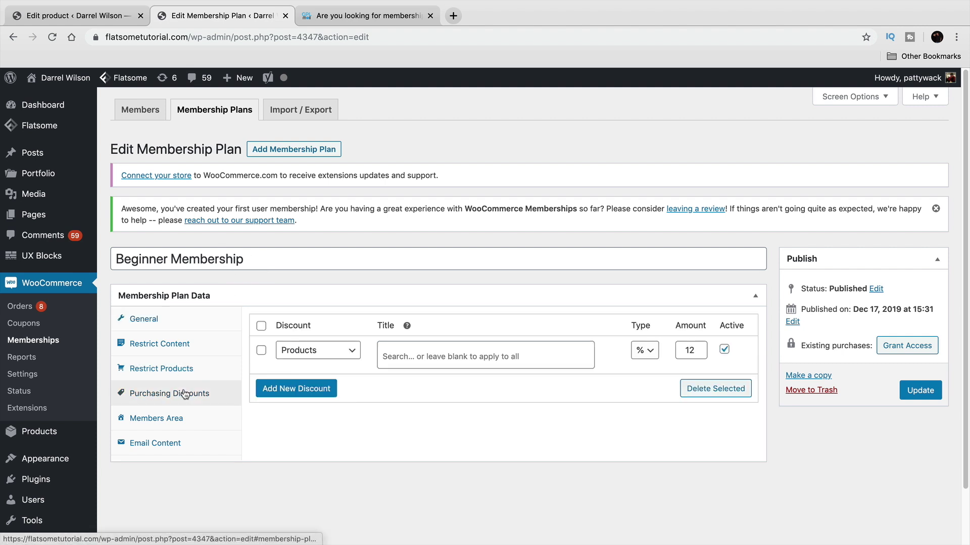
click(724, 349)
click(724, 349)
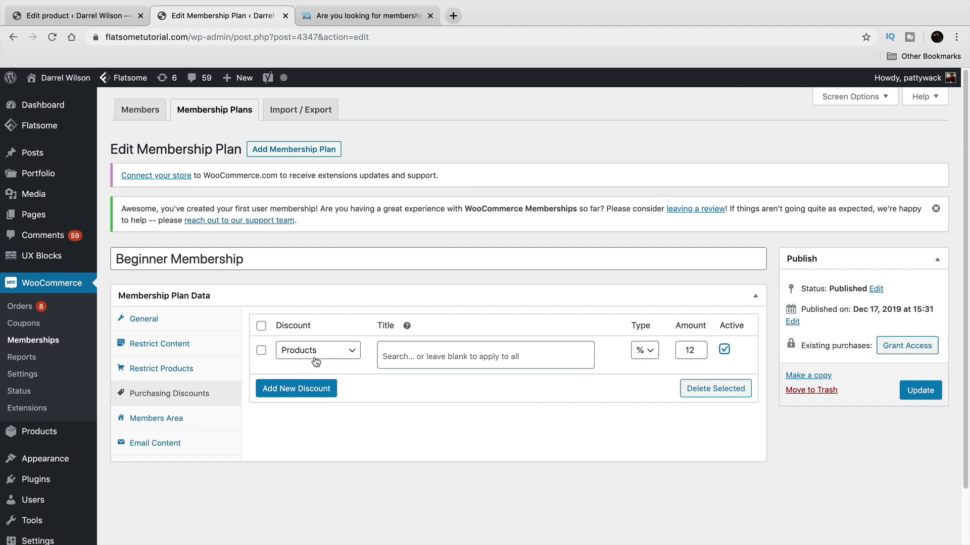
click(909, 389)
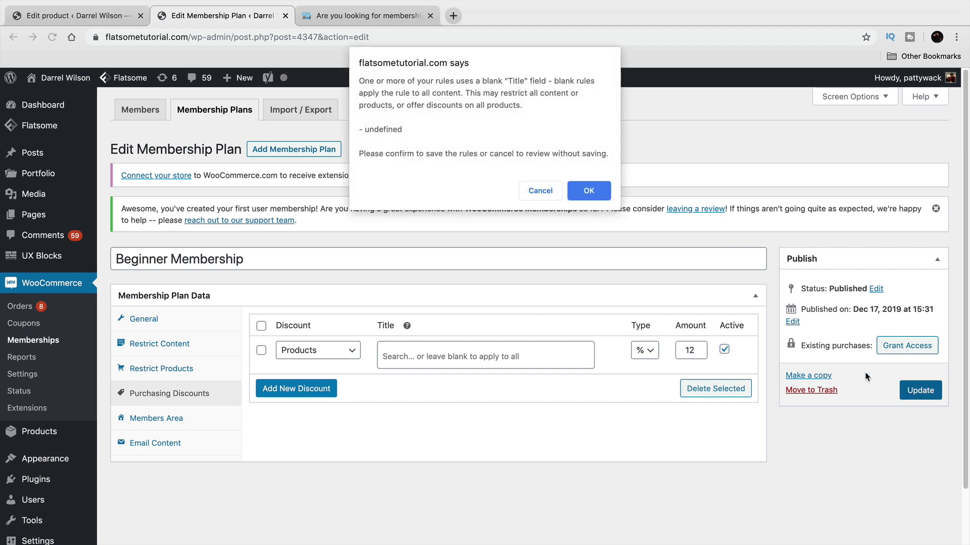
click(588, 195)
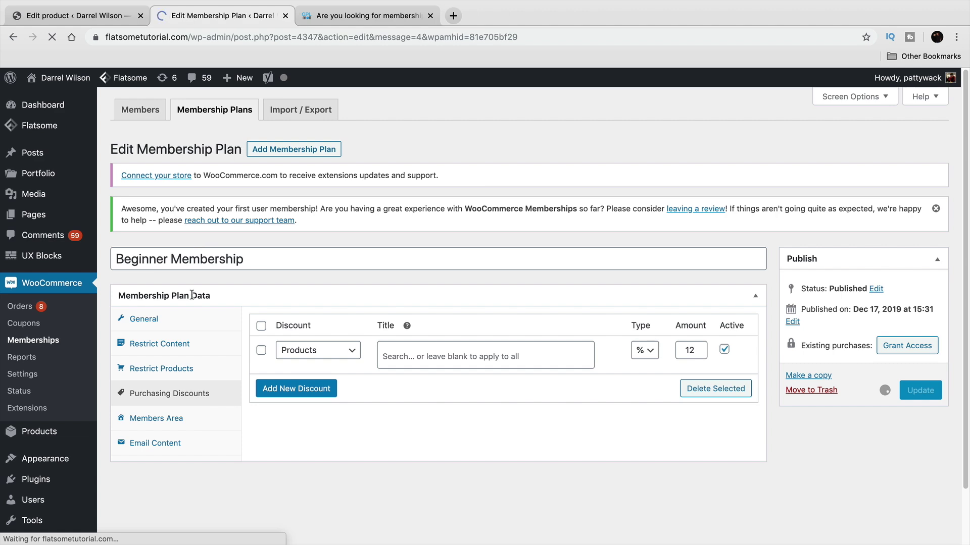
- Review the saved plan's product restrictions and purchasing discounts, and return to the Beginners Membership Plan product editor
scroll(287, 324, down, 1)
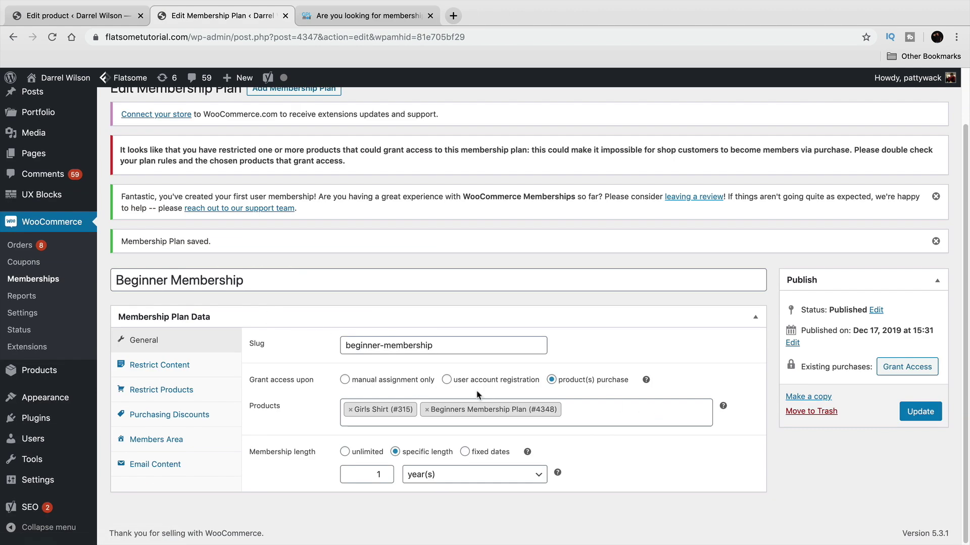
click(175, 390)
click(177, 420)
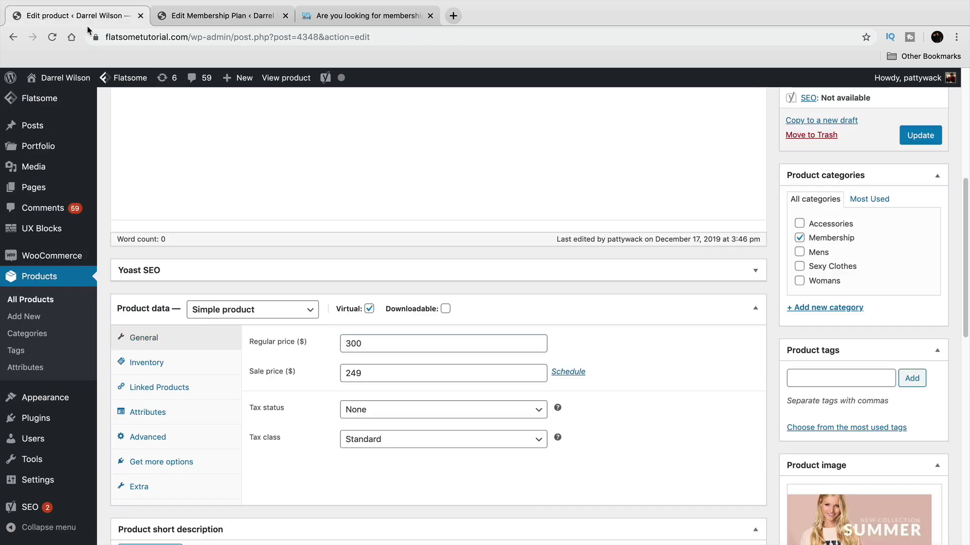
click(81, 19)
- Switch to Firefox and apply the coupon code free999 to the Beginners Membership Plan checkout
key(super+Tab)
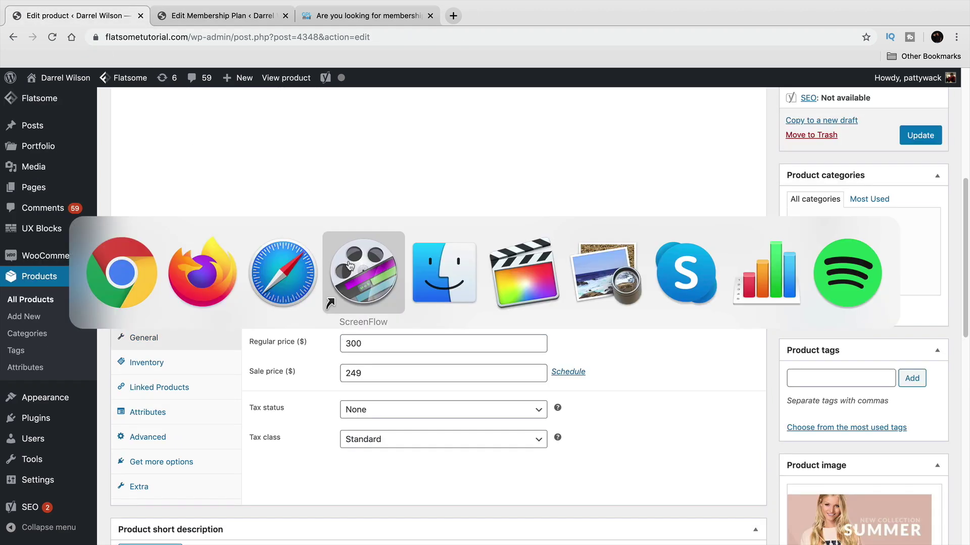
click(212, 271)
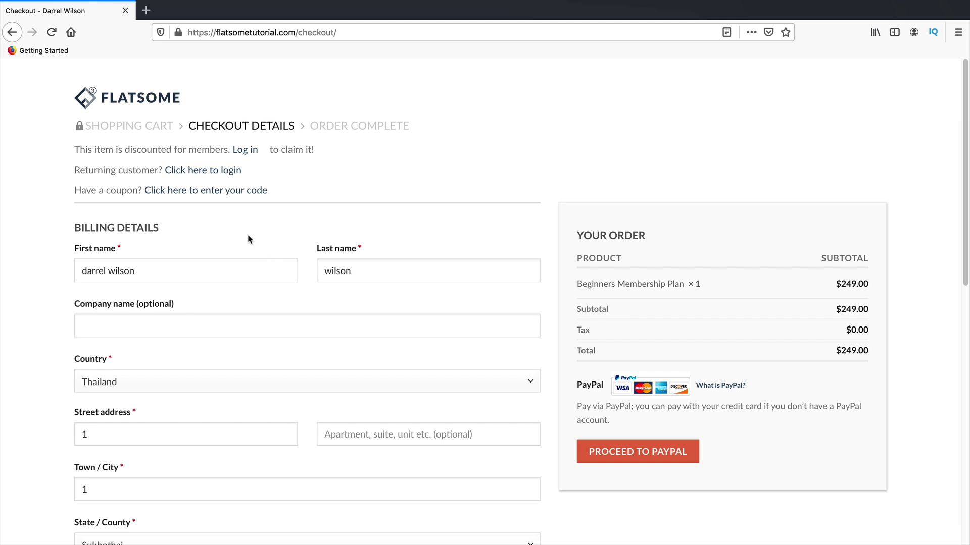
click(232, 190)
click(270, 243)
text(dar)
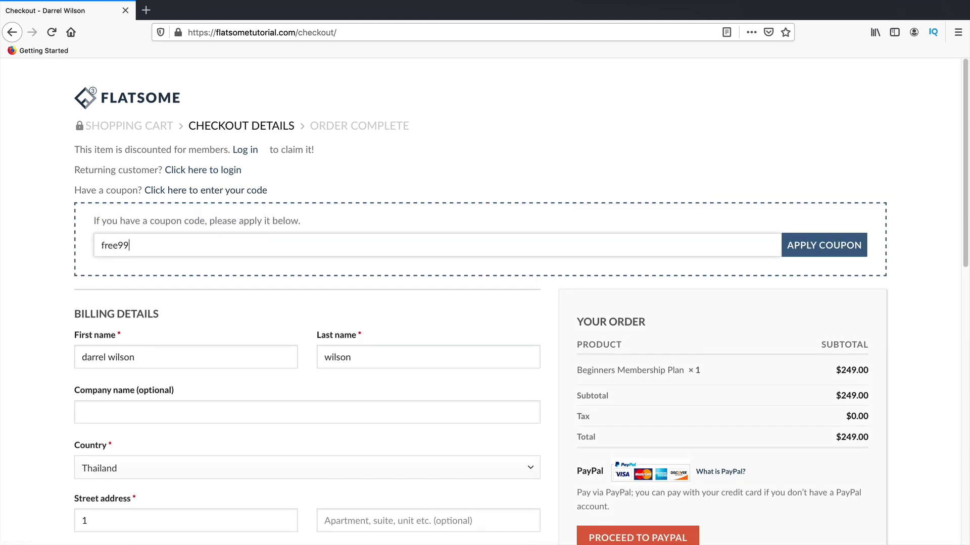
scroll(672, 374, down, 1)
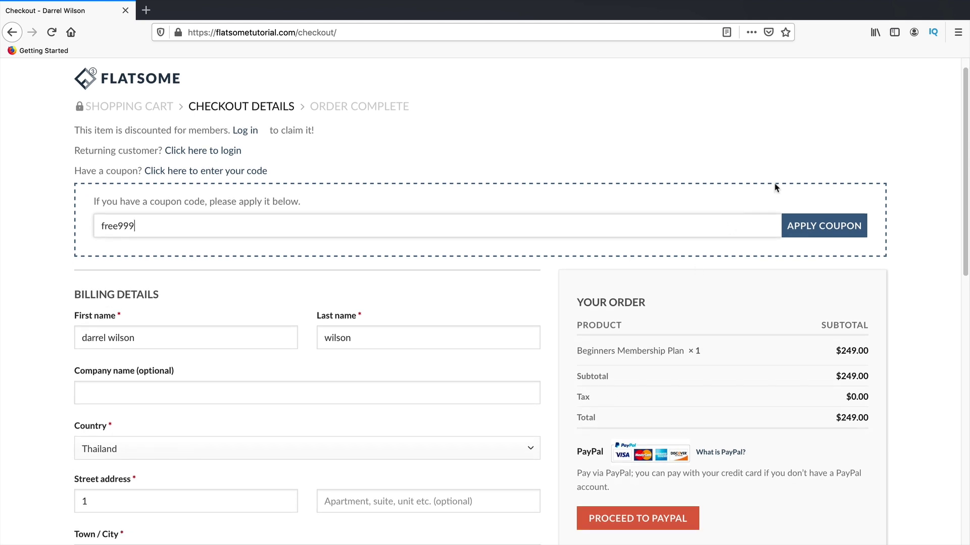
click(859, 226)
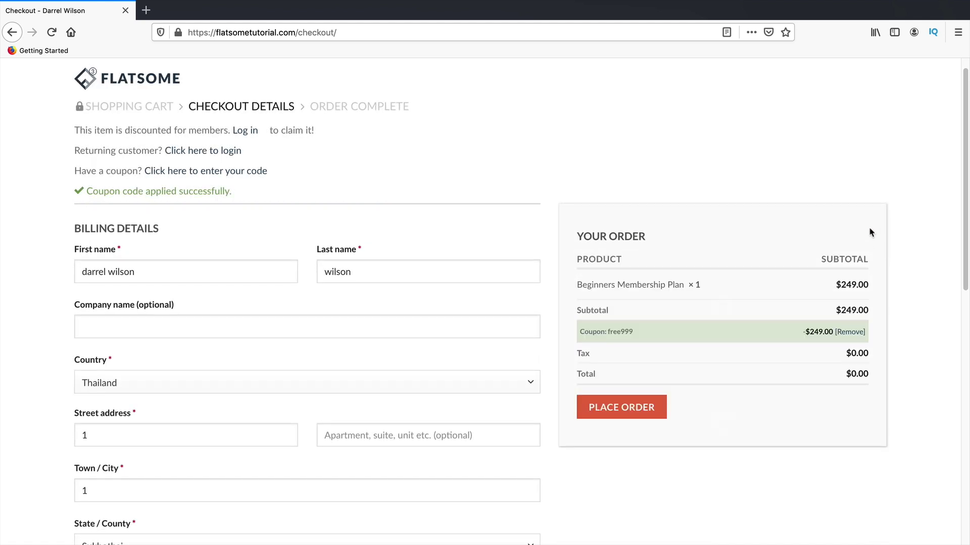
- Place the Beginners Membership Plan order and save the customer login in Firefox
click(657, 404)
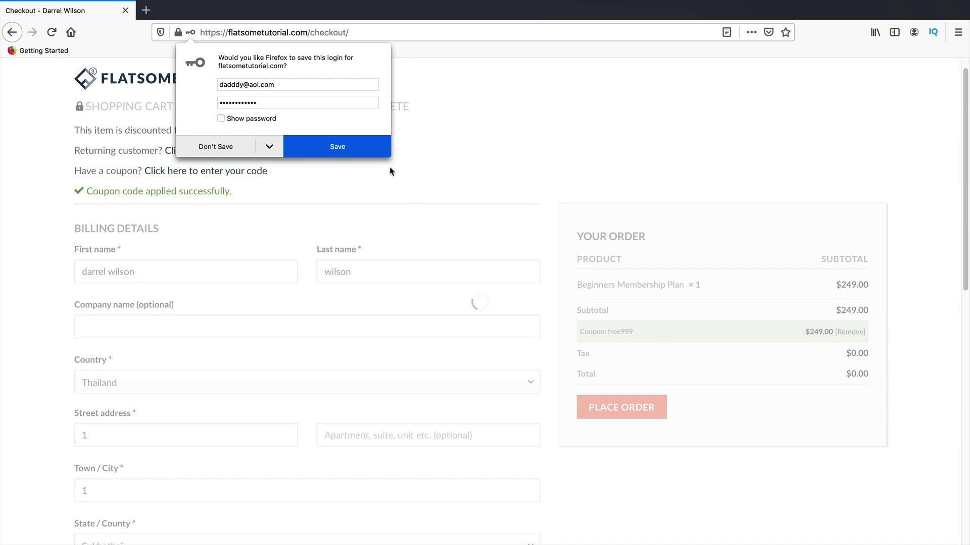
click(374, 146)
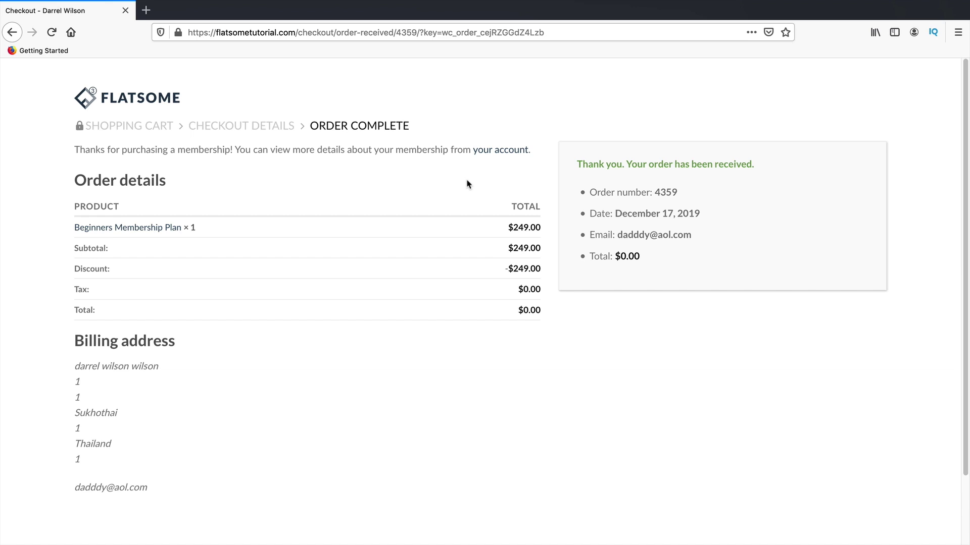
- Open the membership content from the order confirmation, check access to the Contact page, and return to the members area
click(498, 155)
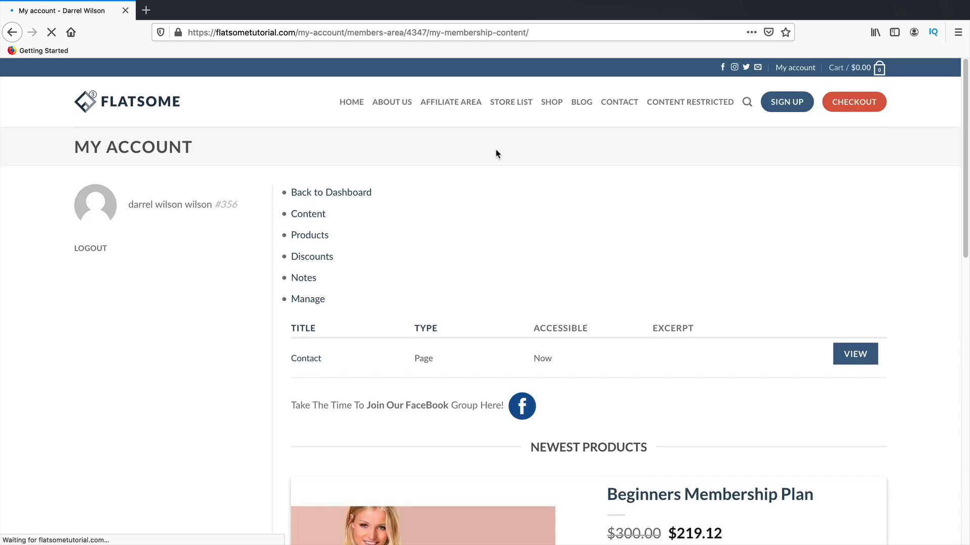
click(620, 106)
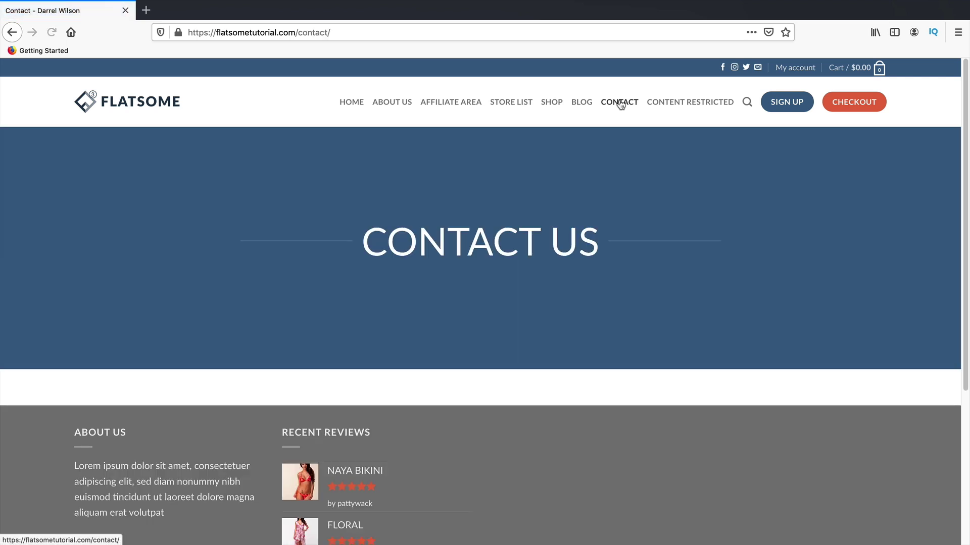
click(14, 32)
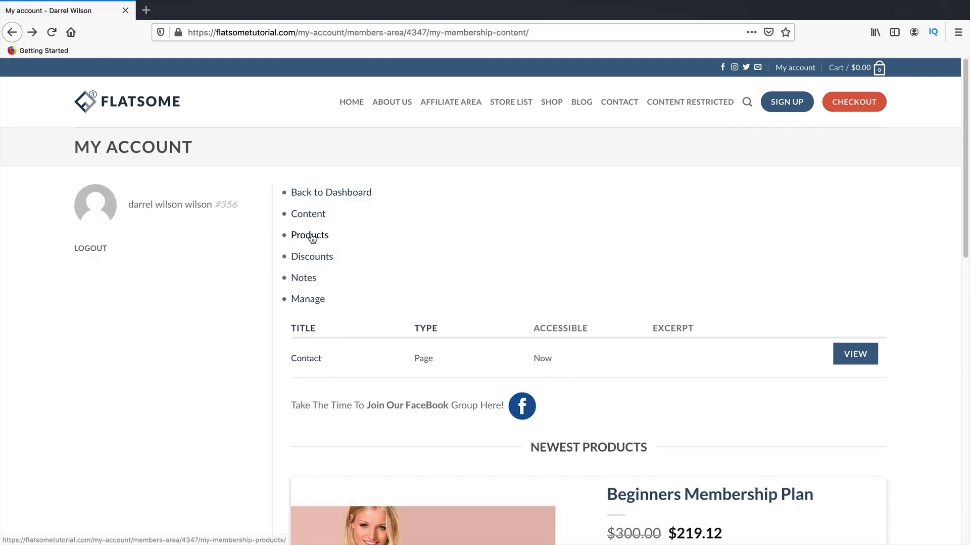
- Examine the discounted products in the members area, comparing their discount percentages and member prices
click(320, 259)
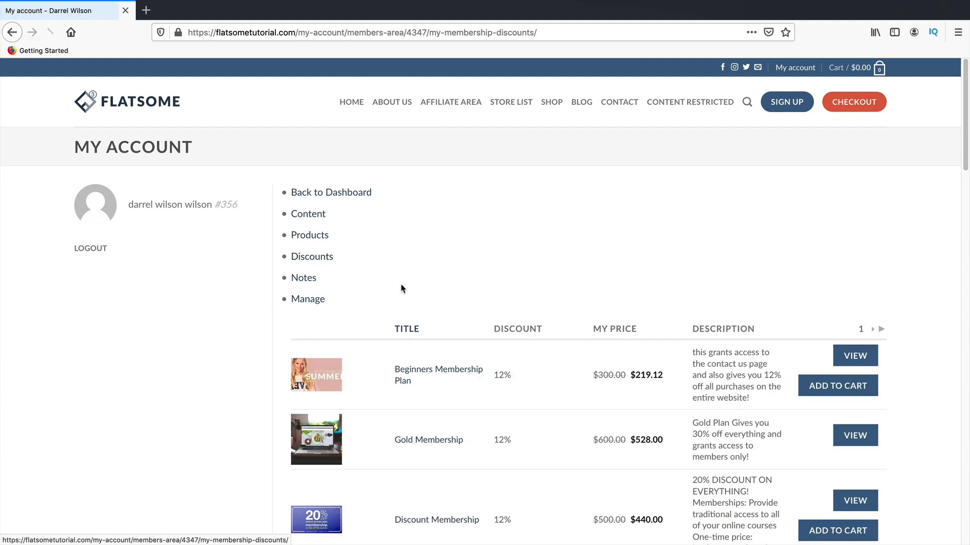
scroll(488, 347, down, 1)
scroll(488, 346, down, 3)
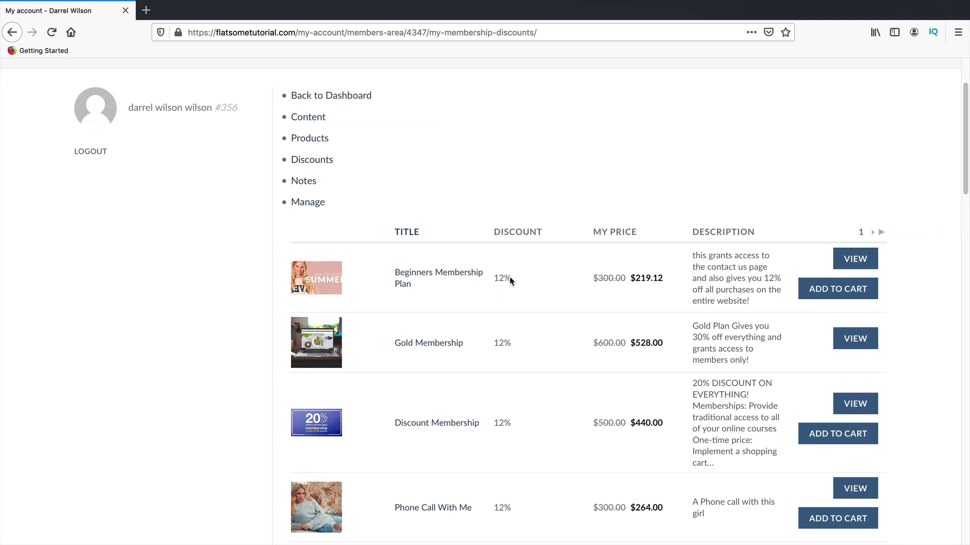
scroll(513, 293, down, 10)
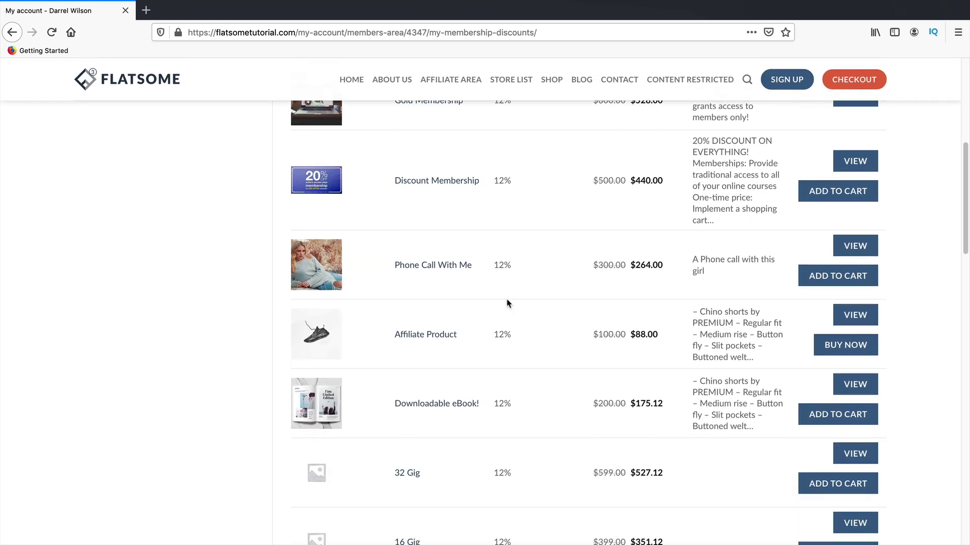
scroll(525, 337, down, 2)
scroll(550, 380, up, 14)
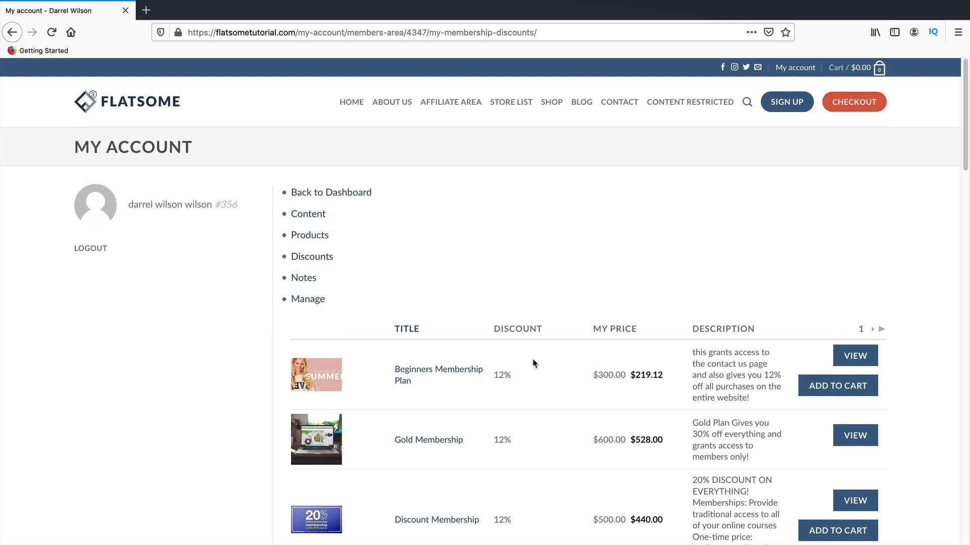
scroll(531, 362, down, 3)
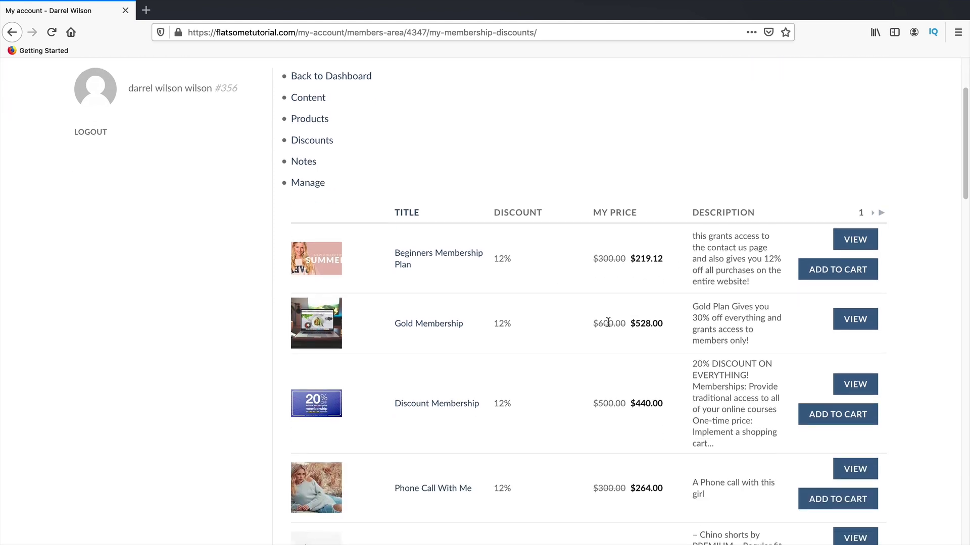
scroll(602, 338, down, 3)
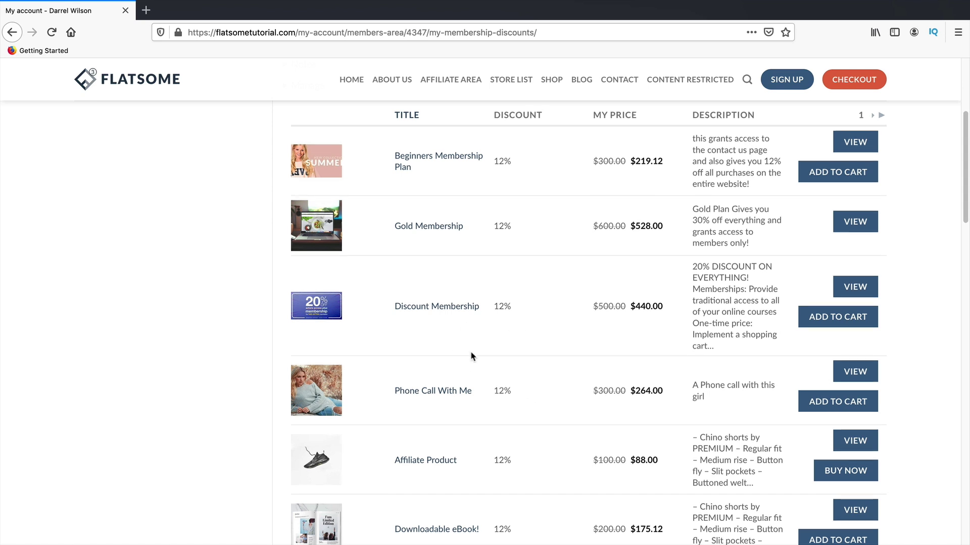
scroll(471, 355, down, 2)
scroll(493, 368, up, 7)
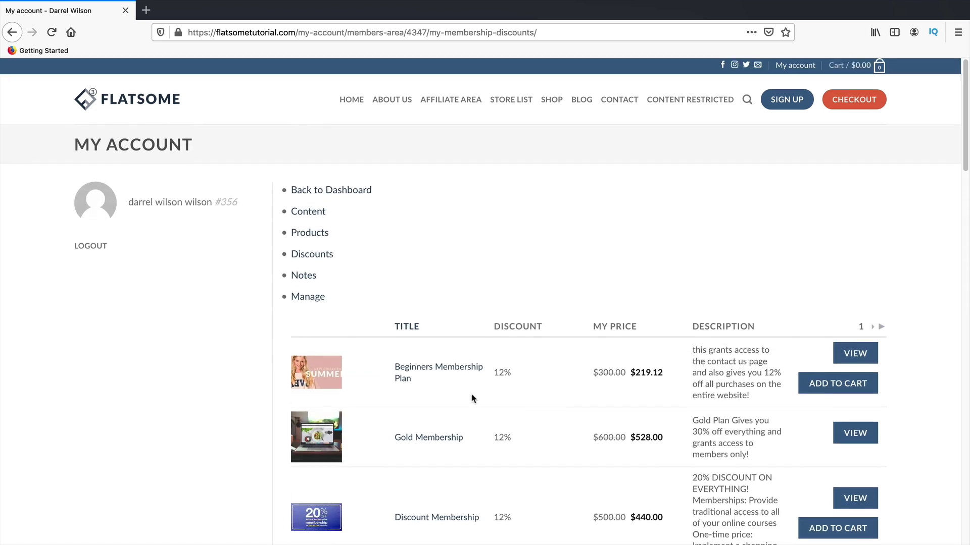
- Open the membership's content list and view the Contact page it grants access to
click(310, 216)
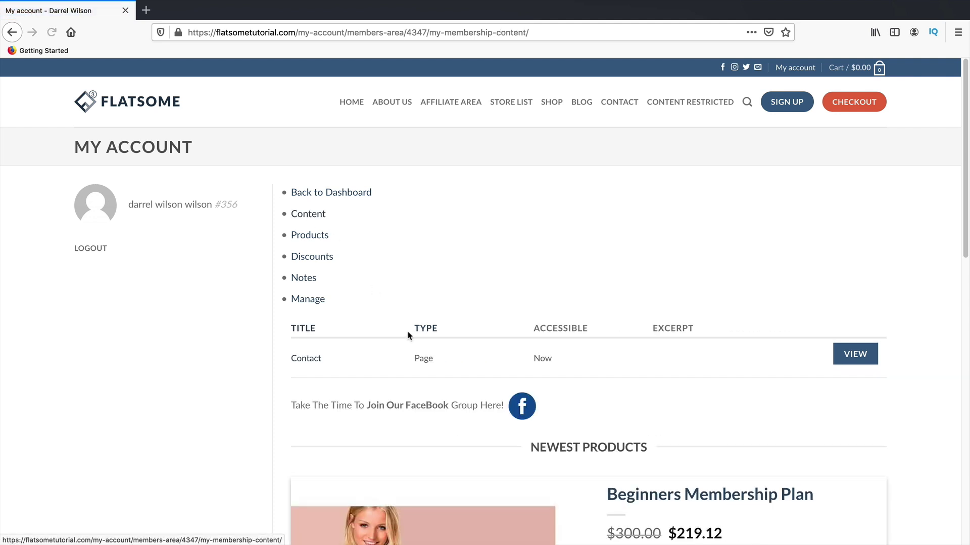
drag(607, 362, 280, 360)
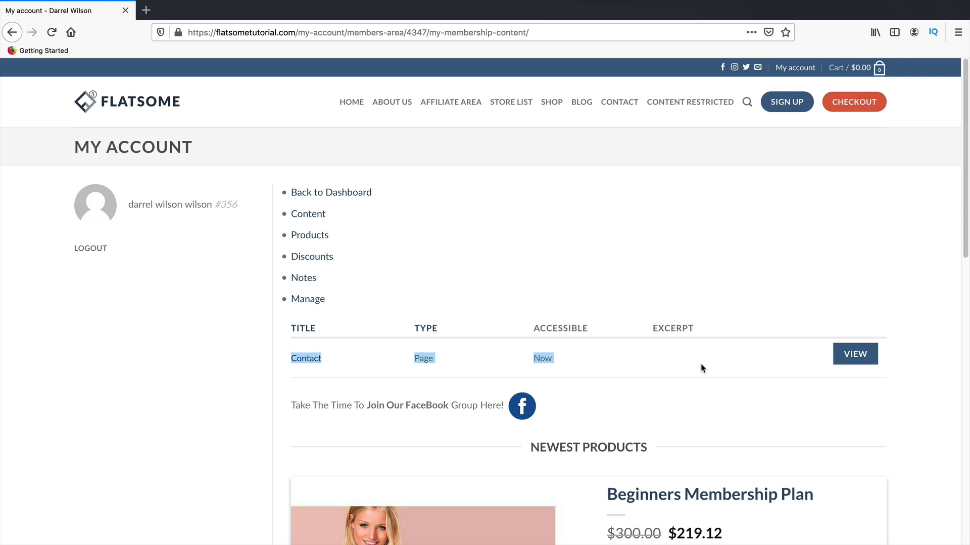
click(872, 359)
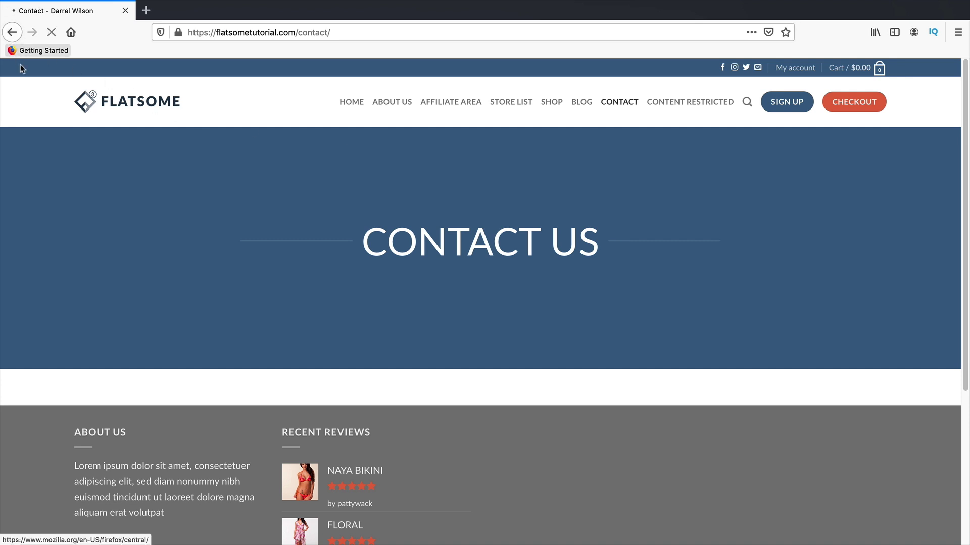
- Return to the membership's content list, check its notes, and examine the membership's management details and the newest products
key(alt+Left)
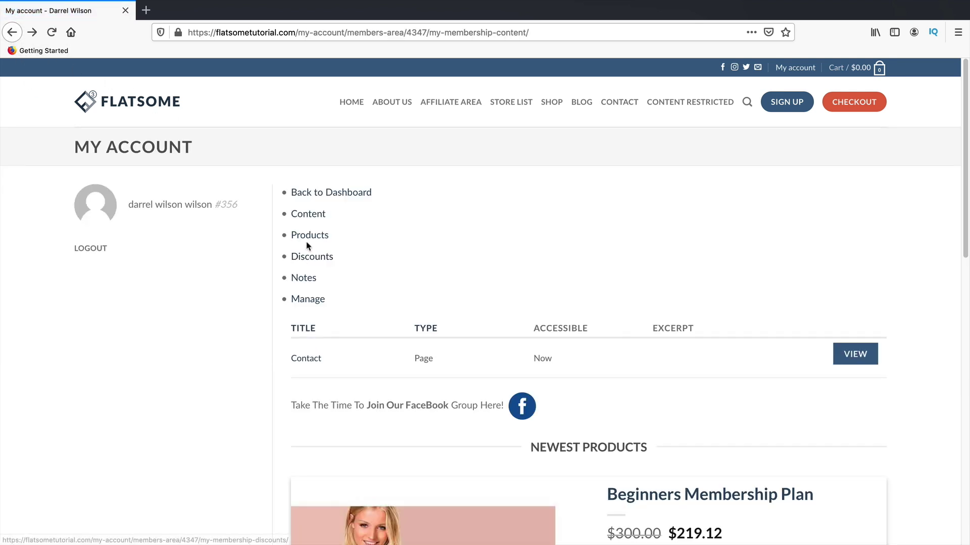
click(310, 284)
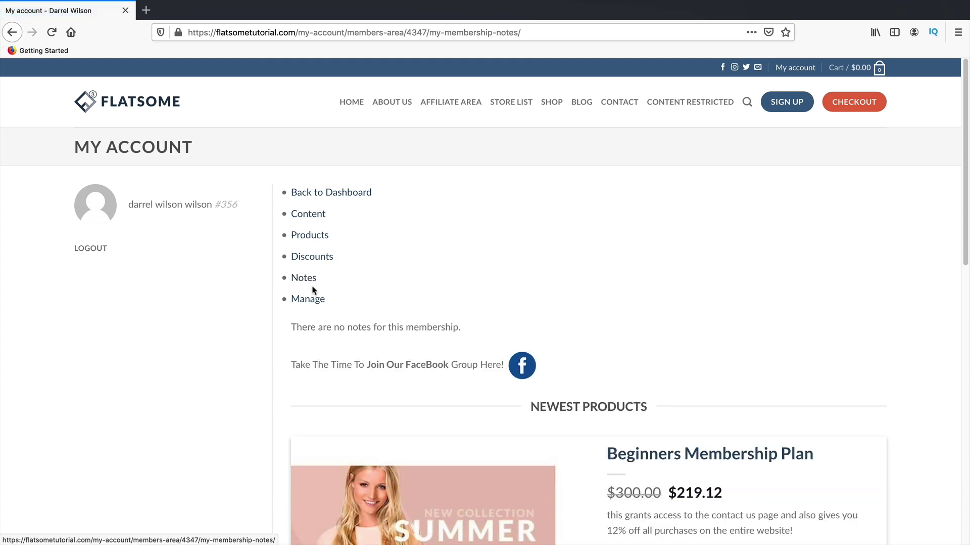
click(313, 301)
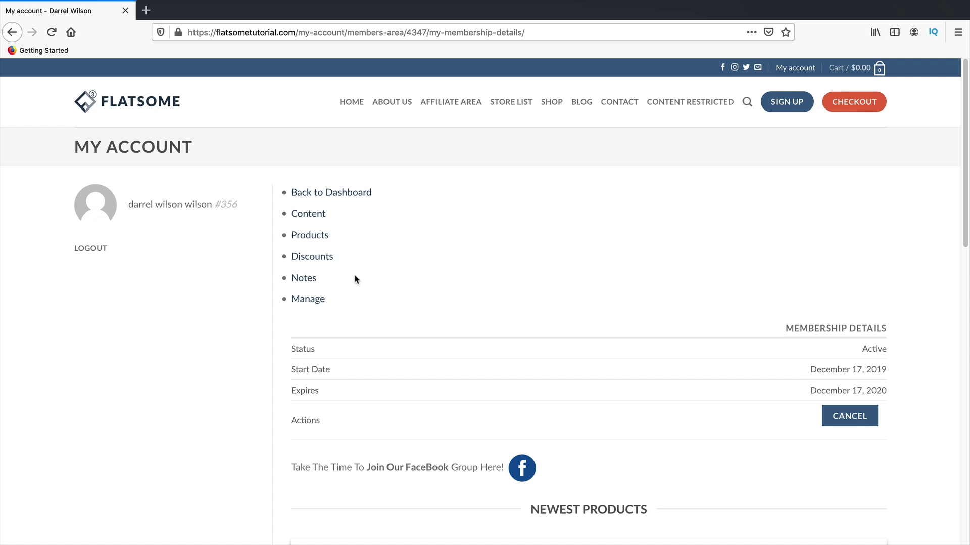
scroll(358, 314, down, 3)
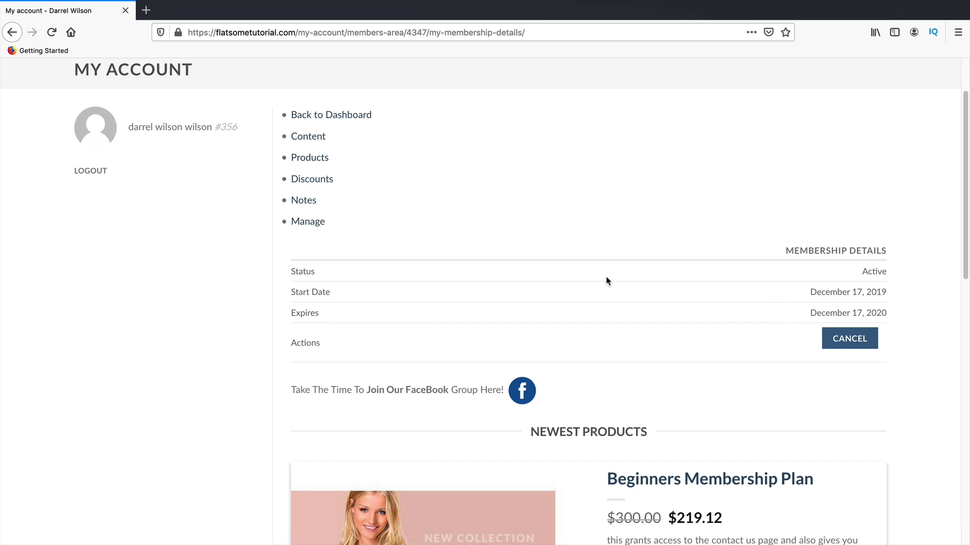
scroll(571, 253, down, 2)
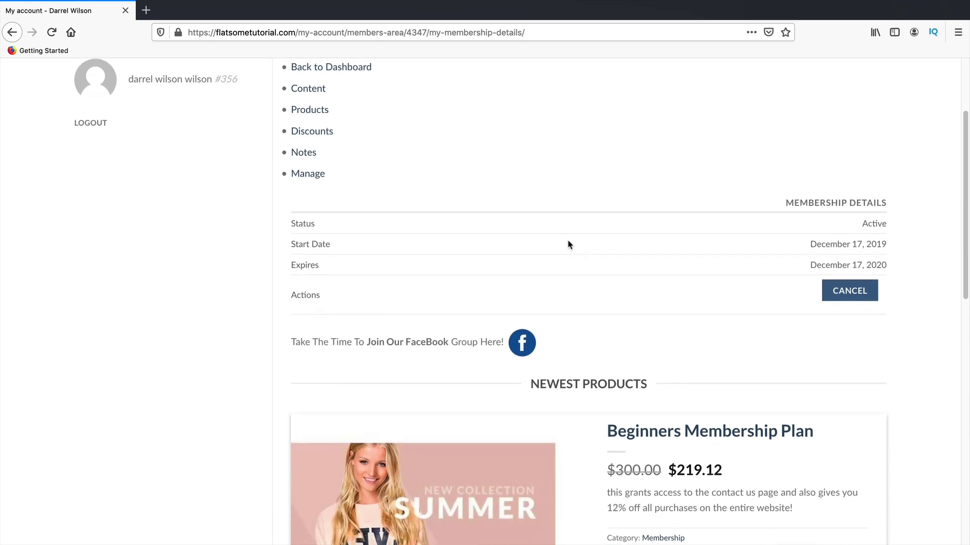
scroll(524, 271, down, 1)
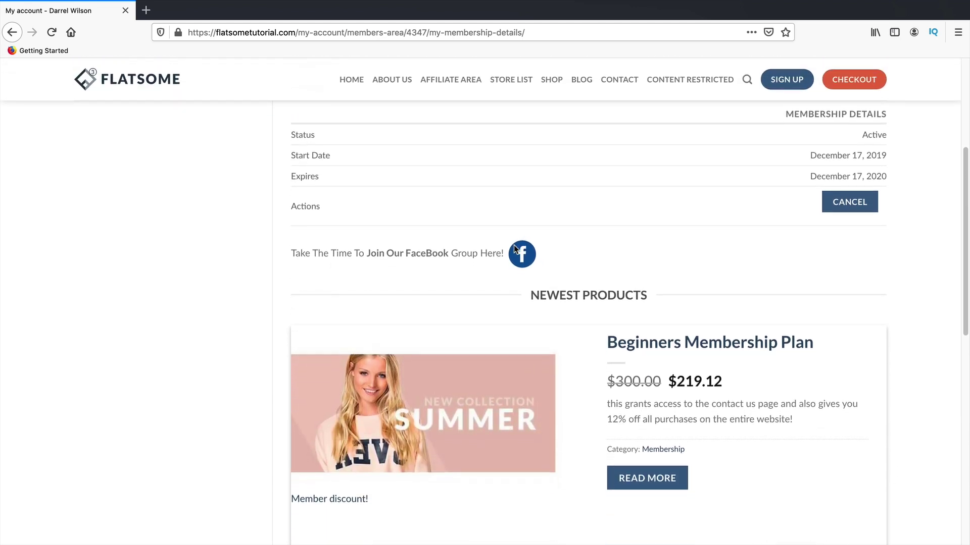
scroll(484, 328, up, 5)
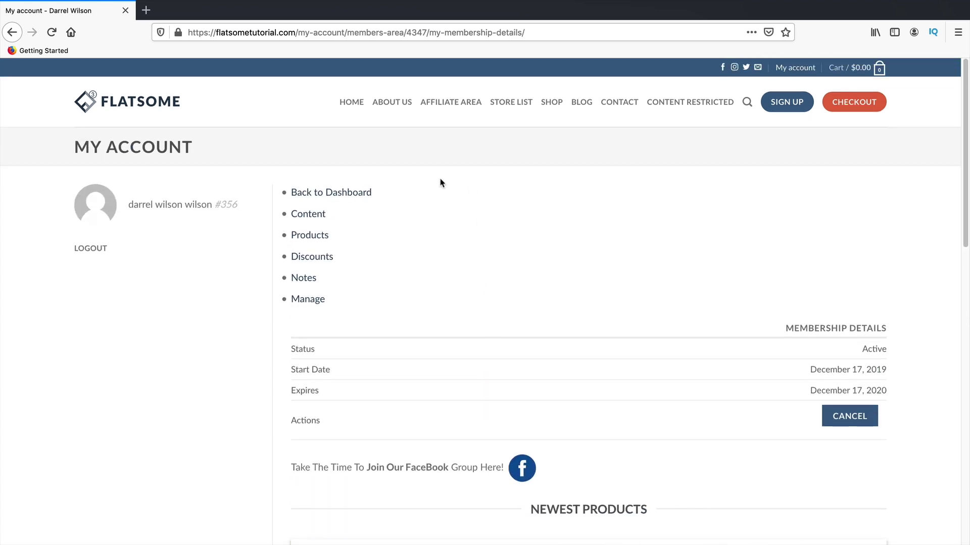
- Switch to Chrome and bring up the open edit page of the Beginner Membership plan
key(super+Tab)
key(super+Tab)
key(super+Tab)
key(super+shift+Tab)
key(super+shift+Tab)
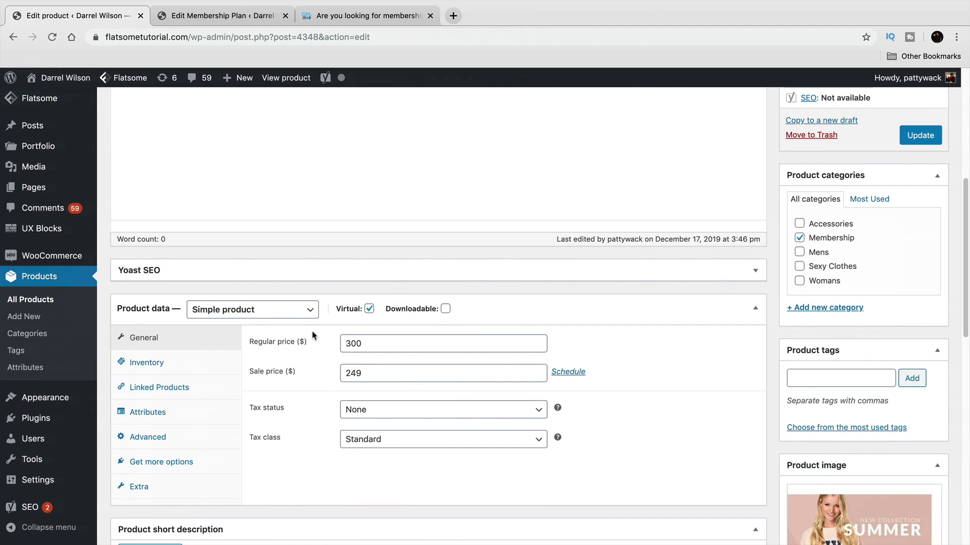
click(217, 16)
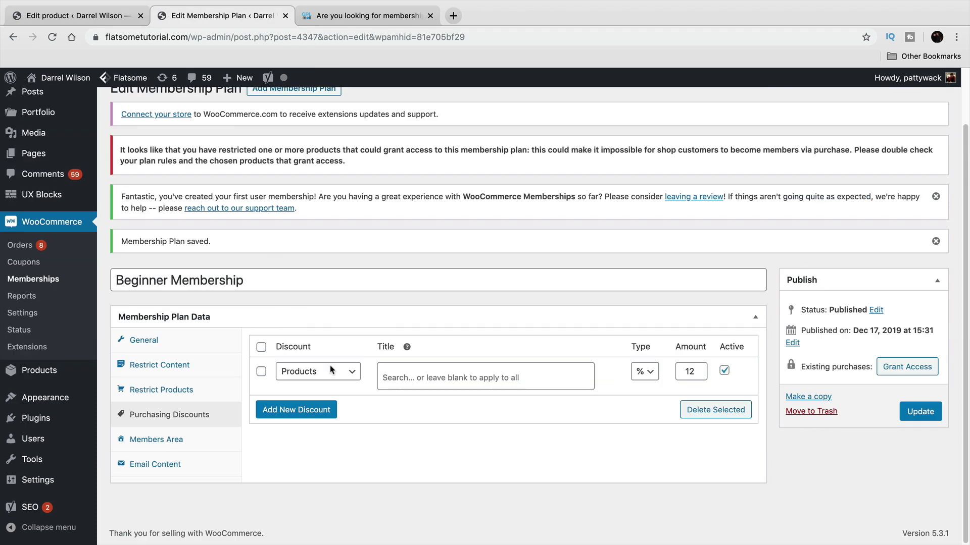
- Review the Beginner Membership plan's general, content restriction, product restriction, purchasing discount, members area and email settings
click(196, 346)
click(192, 365)
click(189, 432)
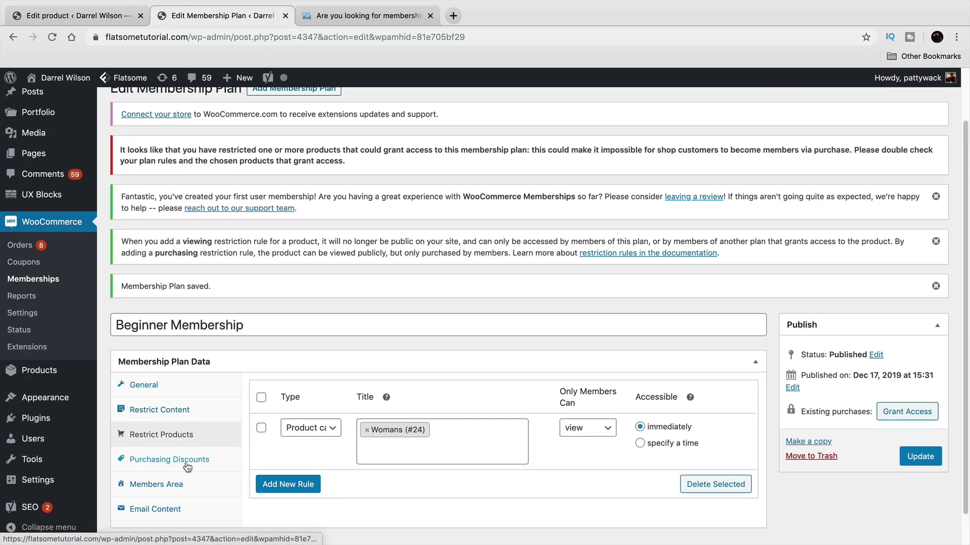
click(187, 467)
click(190, 449)
click(191, 463)
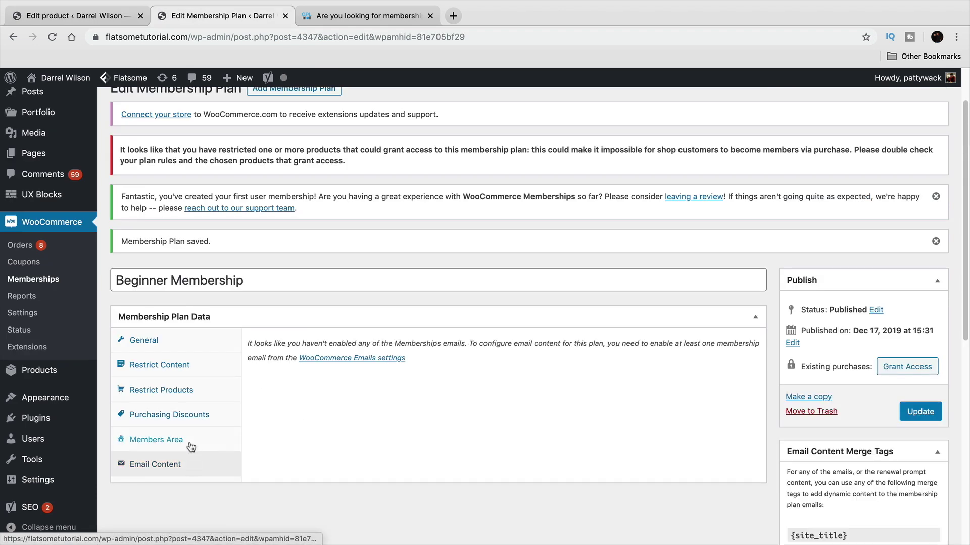
click(190, 414)
click(188, 390)
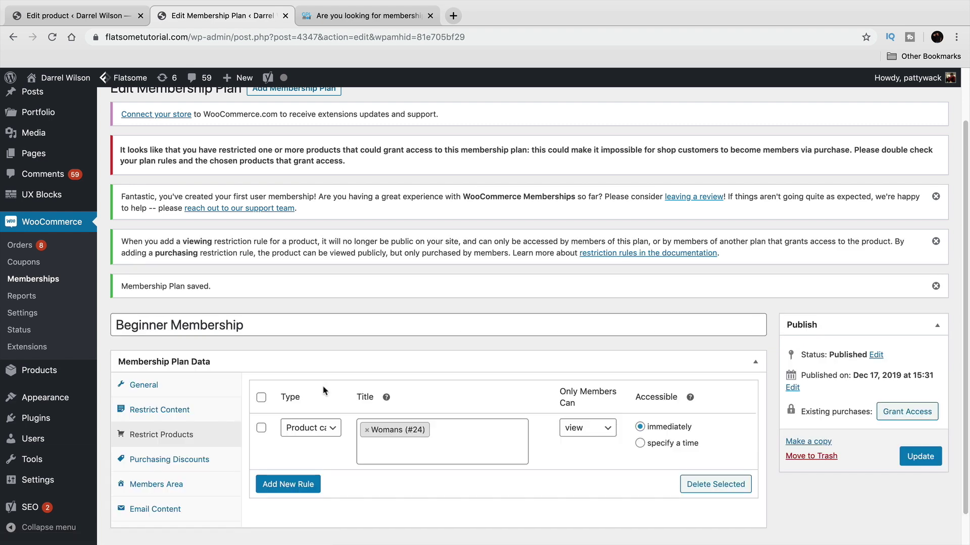
click(212, 386)
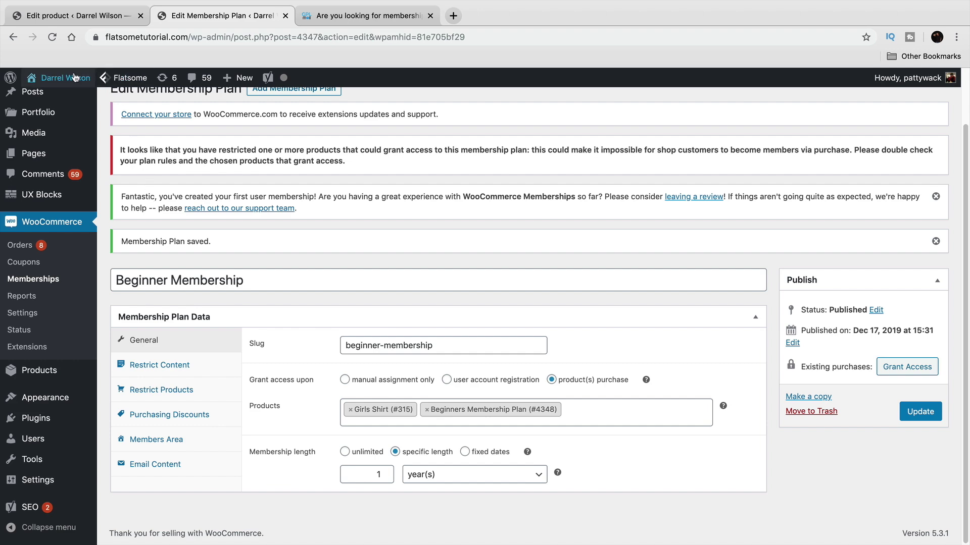
- Visit the store's front page and look through its sections, from the banner and sale products down to the blog posts
mouse_move(74, 77)
click(71, 100)
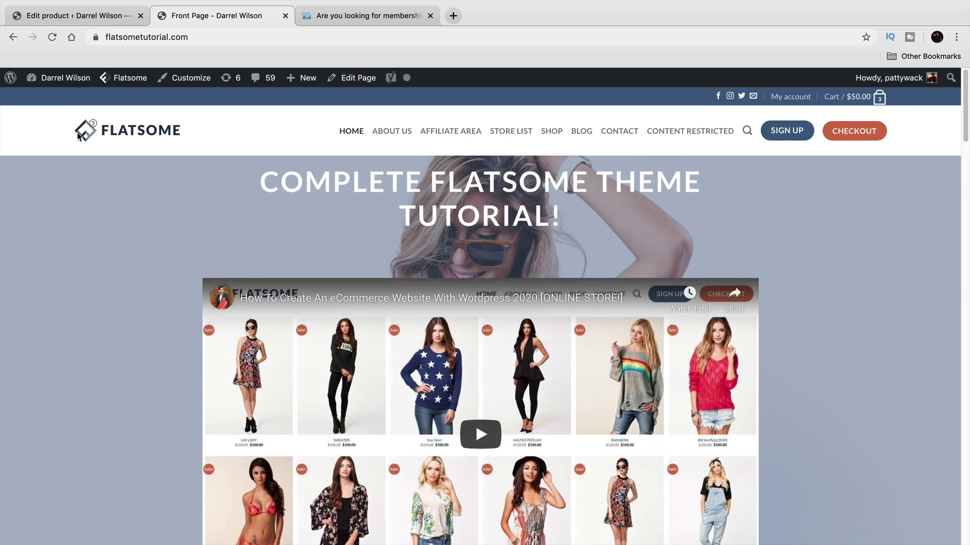
scroll(93, 300, down, 3)
scroll(95, 308, down, 4)
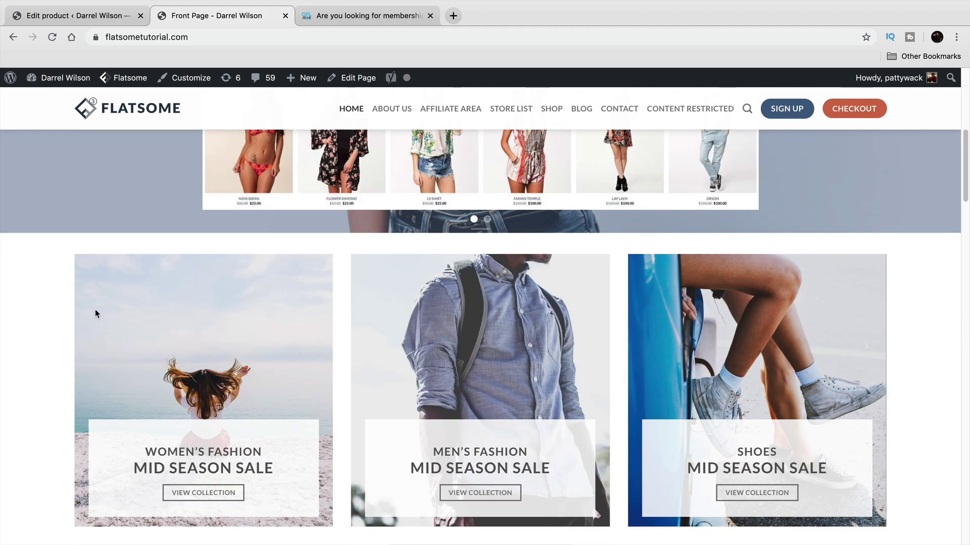
scroll(95, 309, up, 7)
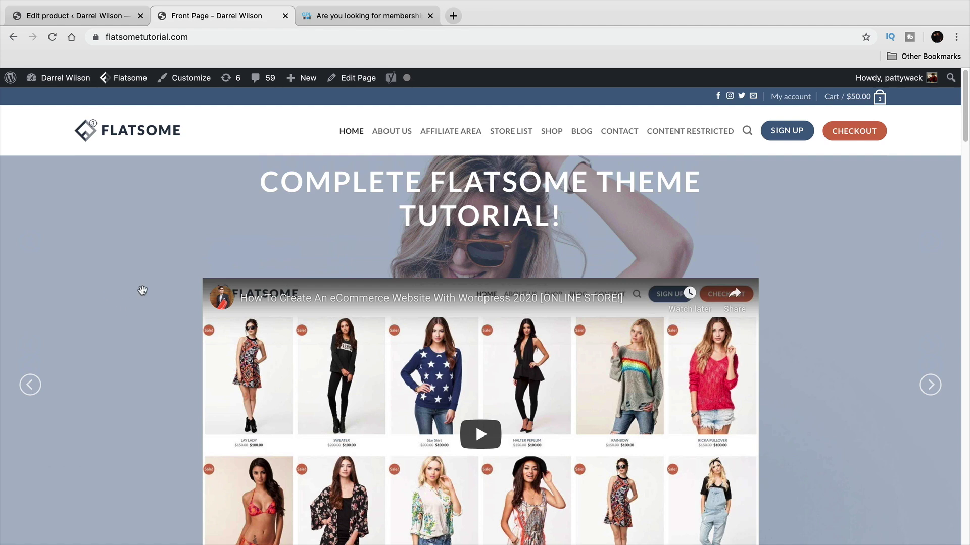
scroll(167, 306, down, 10)
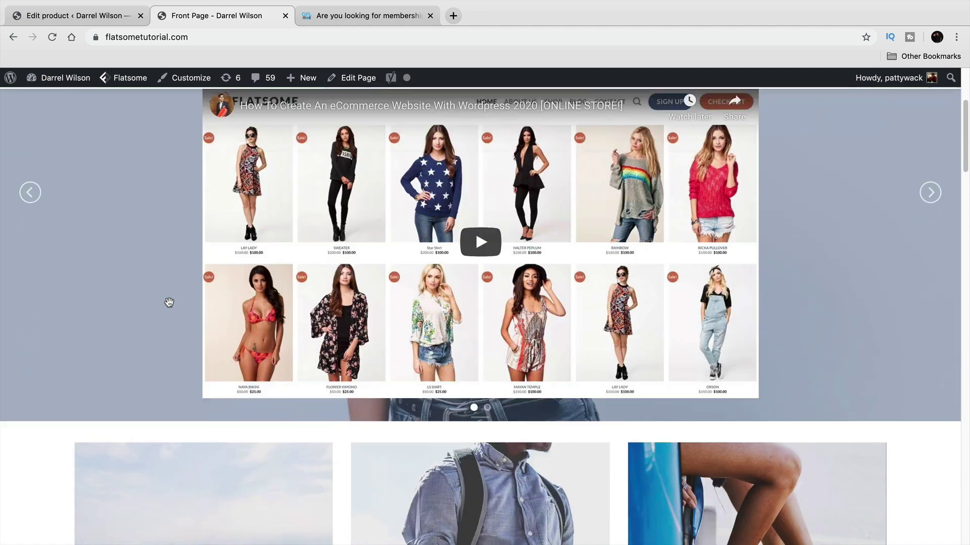
scroll(168, 312, down, 5)
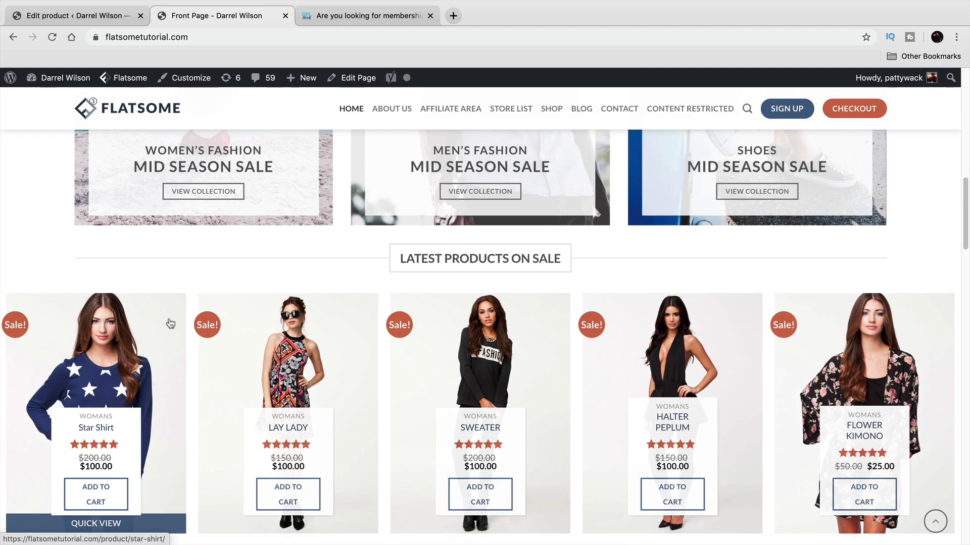
scroll(170, 323, down, 5)
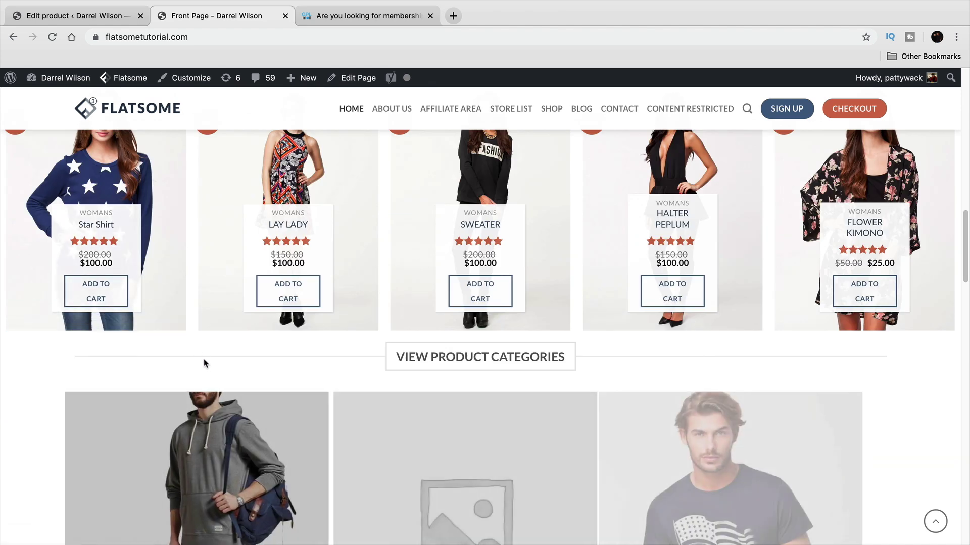
scroll(204, 364, down, 10)
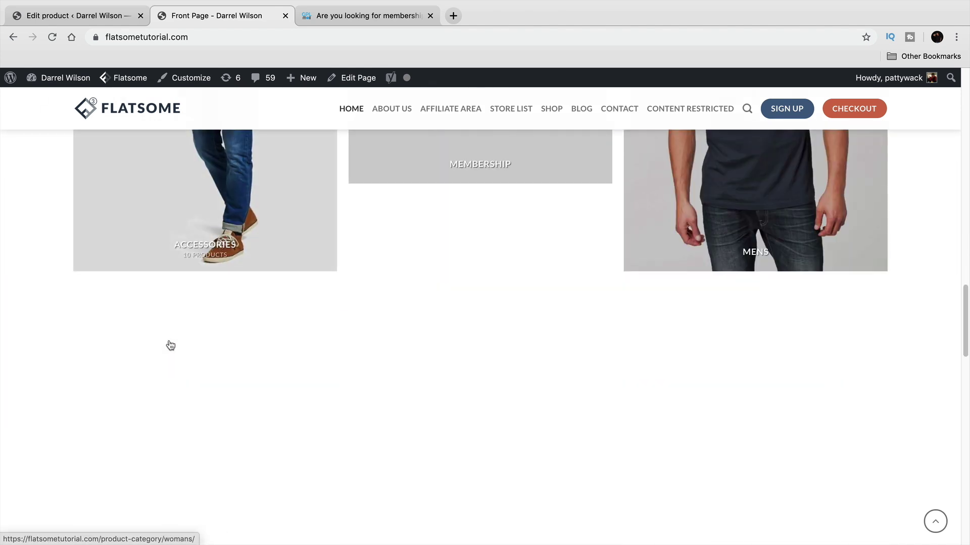
scroll(177, 383, down, 10)
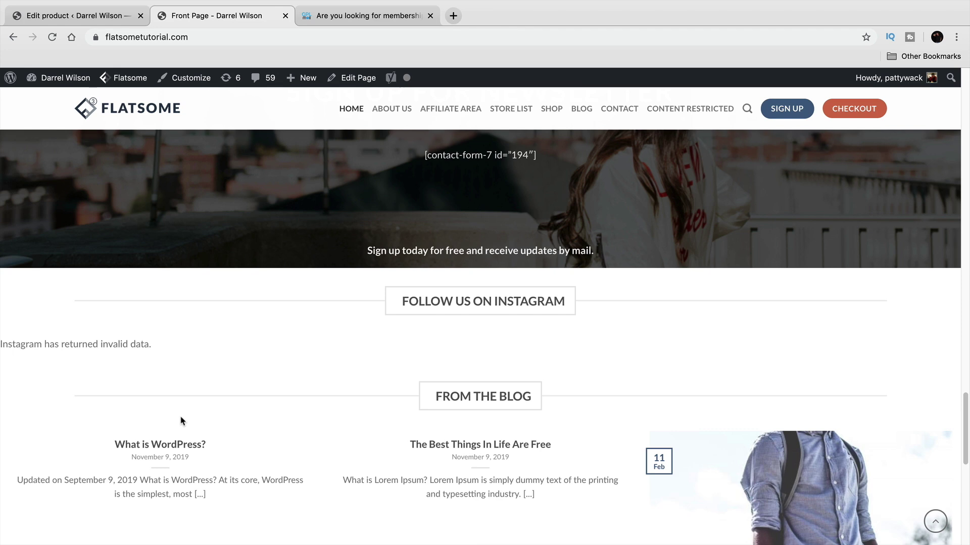
scroll(184, 432, up, 20)
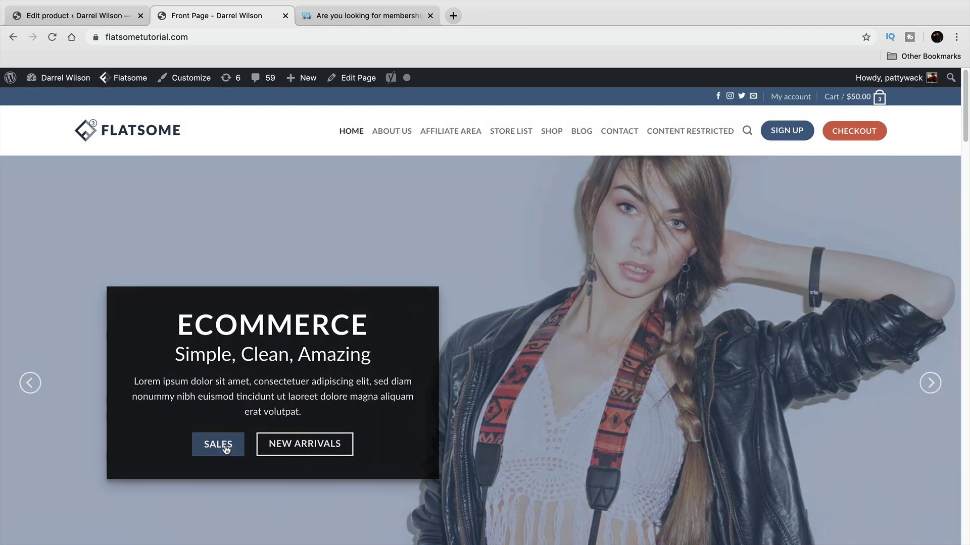